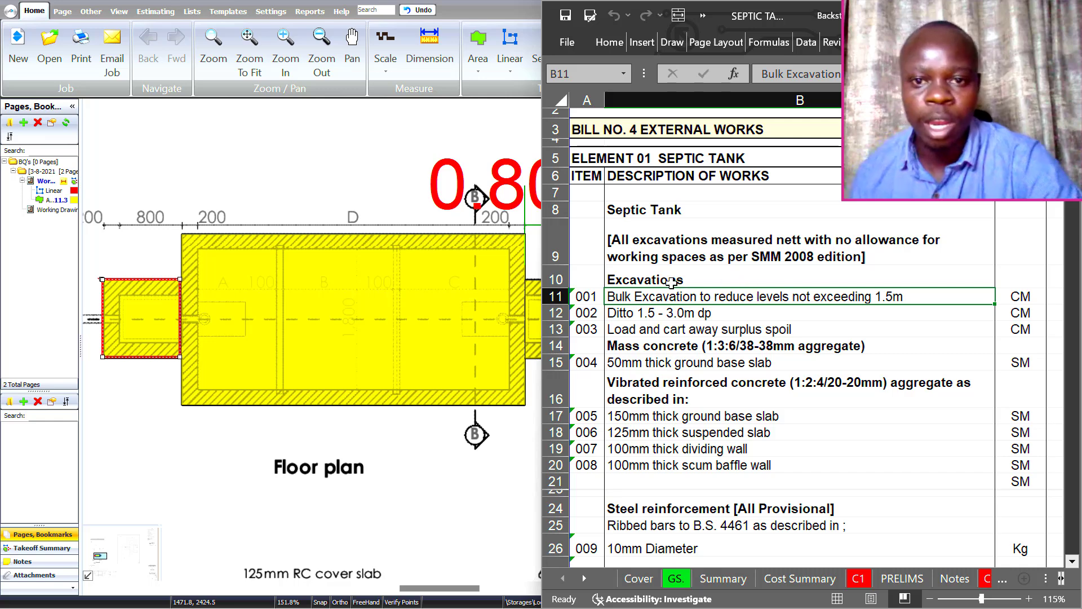
Review the Excavations heading and the Bulk Excavation and Ditto 1.5 - 3.0m dp items in column B
left_click(670, 282)
left_click(671, 294)
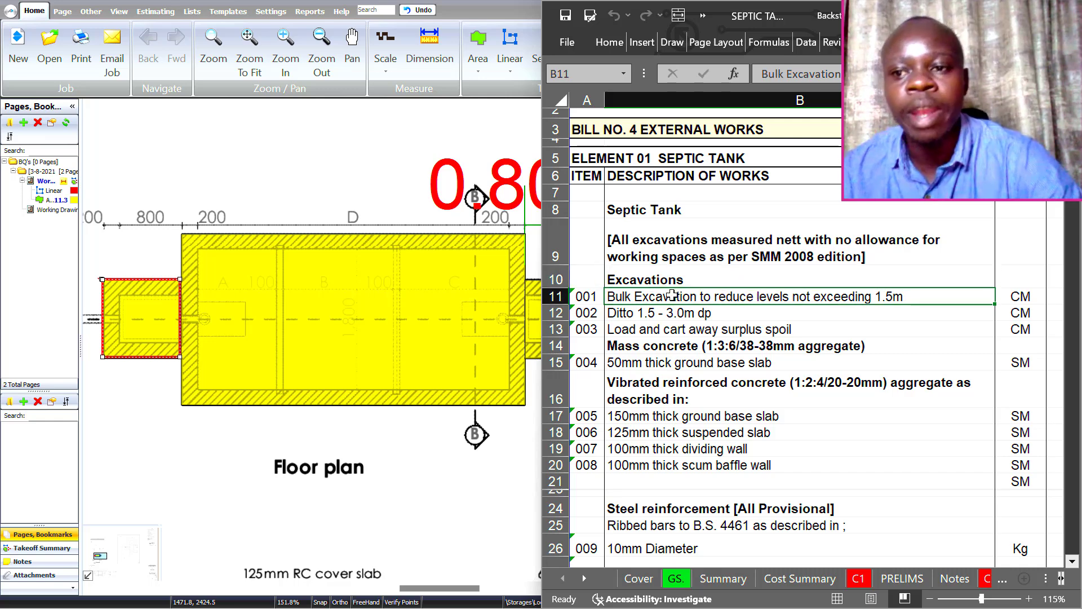
left_click(704, 278)
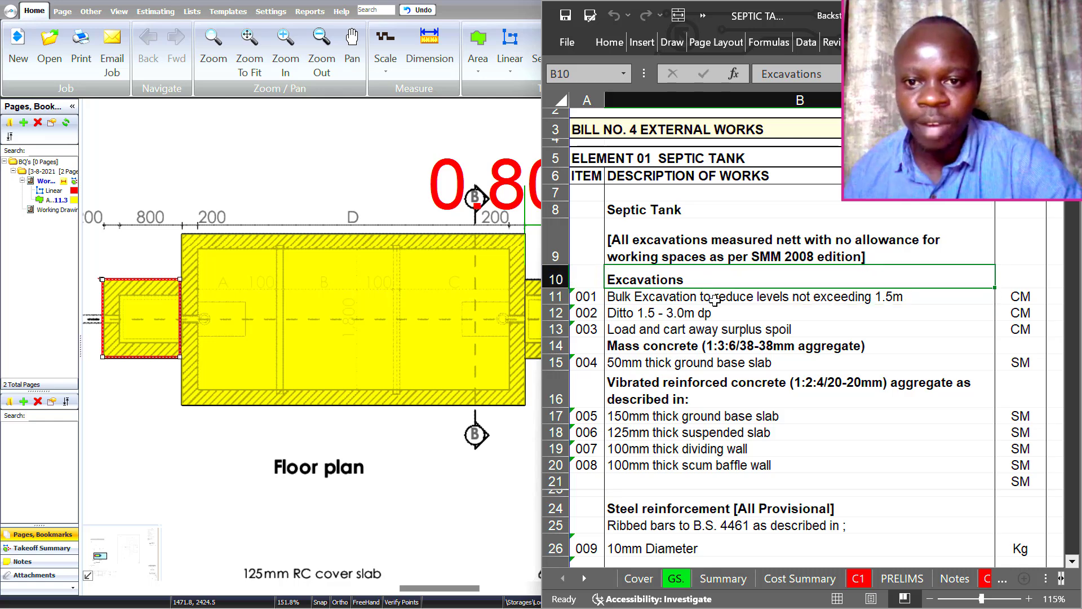
left_click(715, 300)
left_click(696, 280)
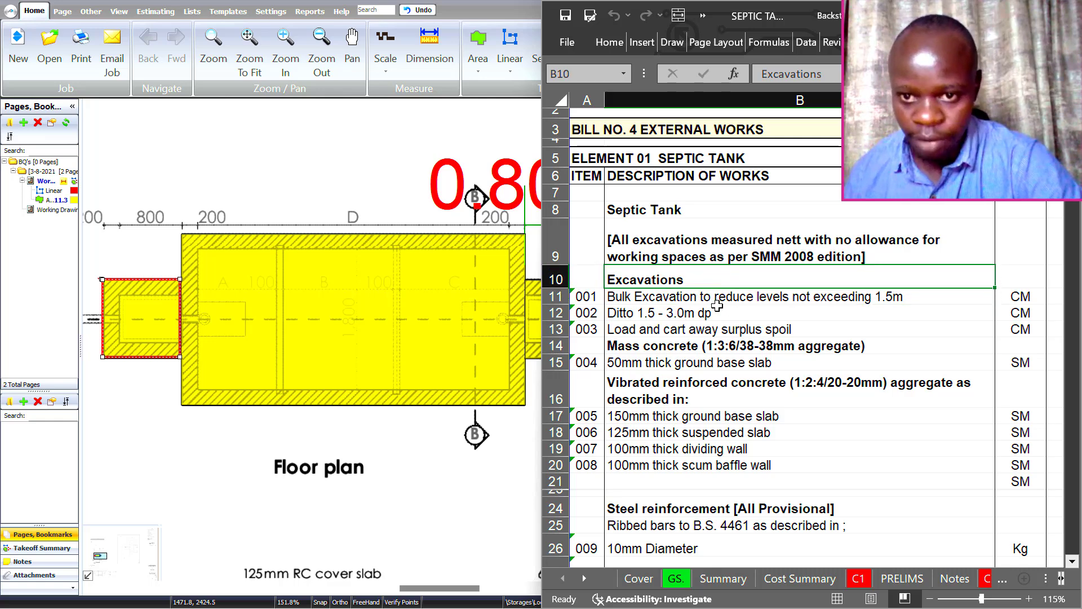
left_click(733, 298)
key("Down")
left_click(732, 297)
Select the Bulk Excavation row's CM unit and move to its QTY cell
scroll(284, 386, "down", 3)
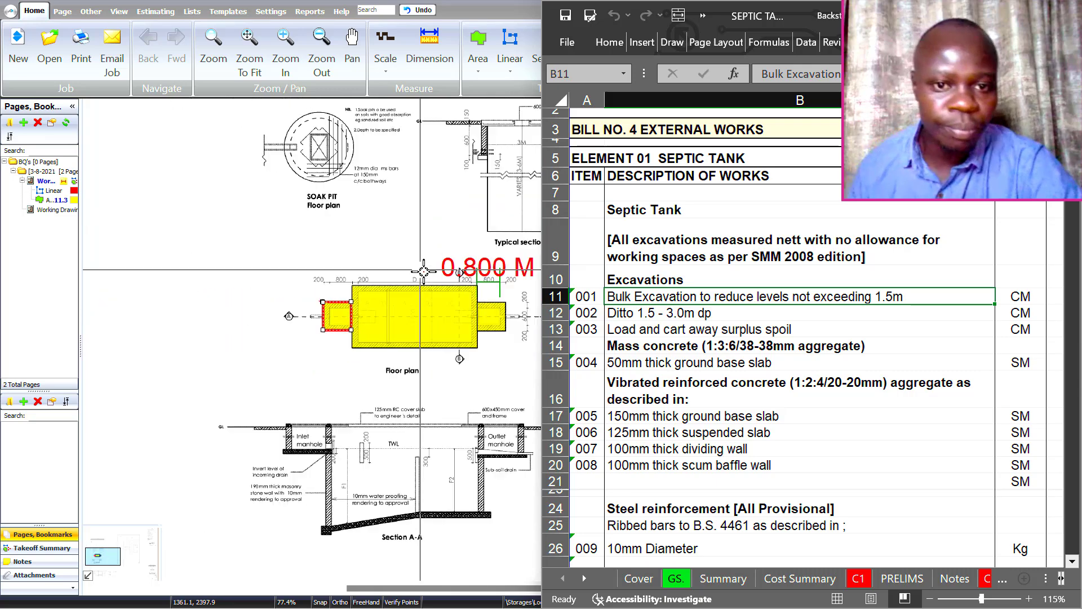
scroll(285, 386, "up", 2)
scroll(285, 386, "down", 1)
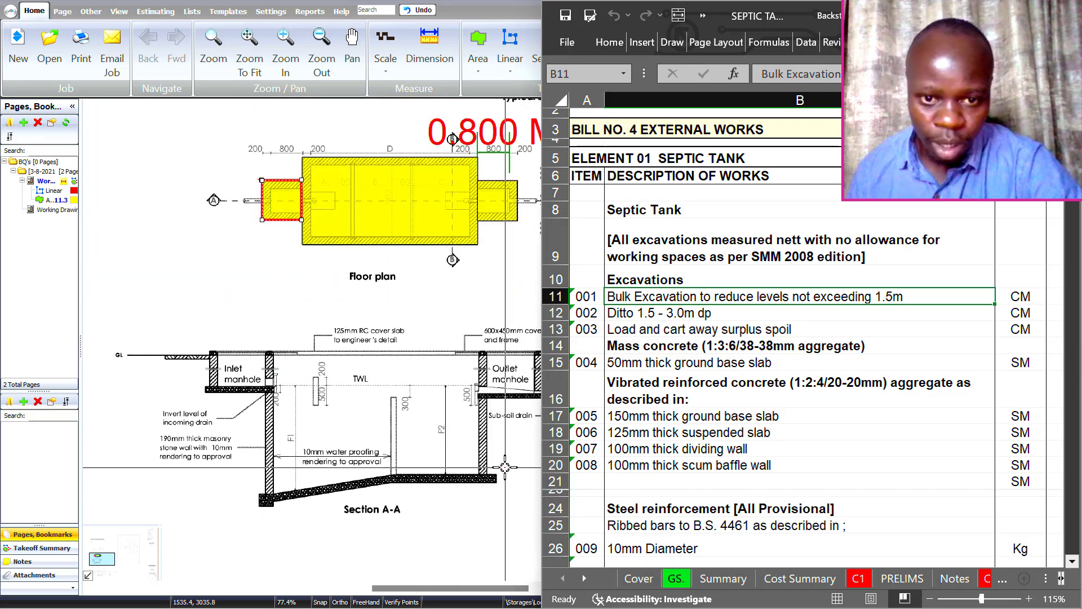
left_click(1018, 297)
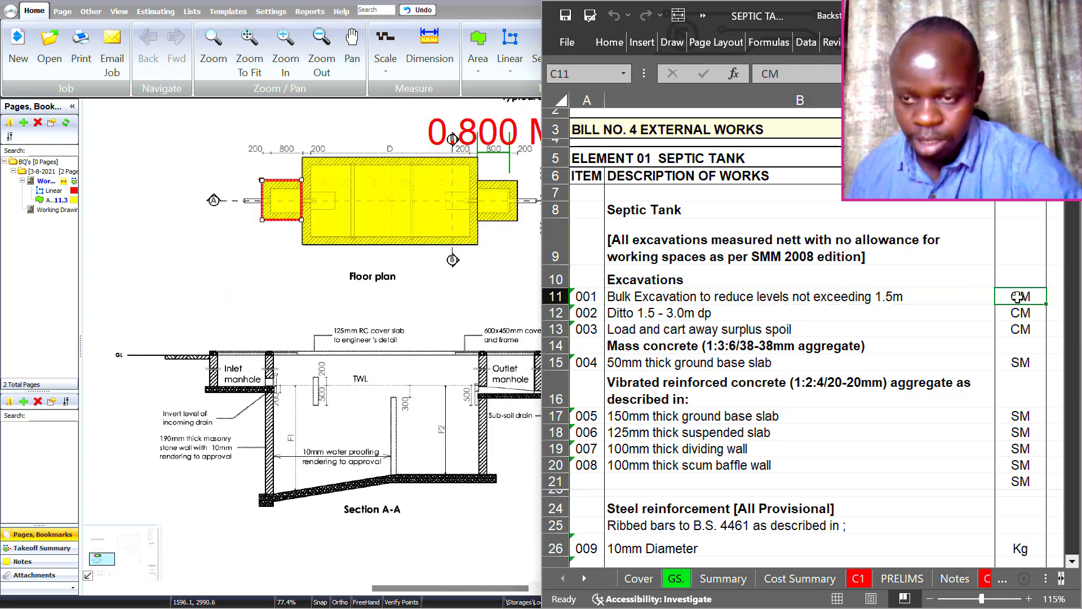
key("Right")
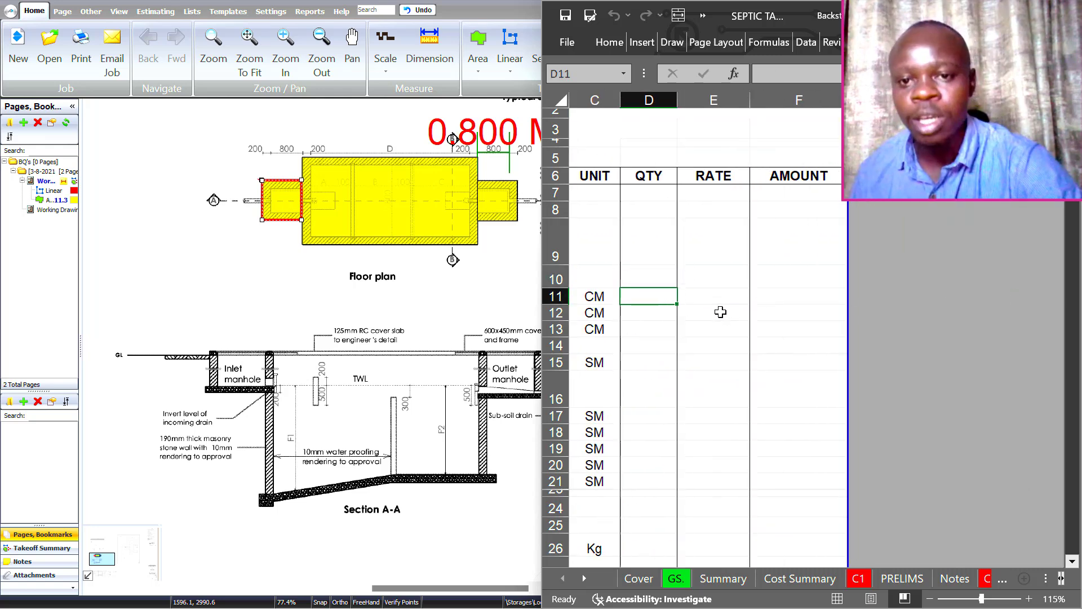
Move to the Bulk Excavation RATE cell, then zoom around the PlanSwift floor plan and Section A-A
key("Right")
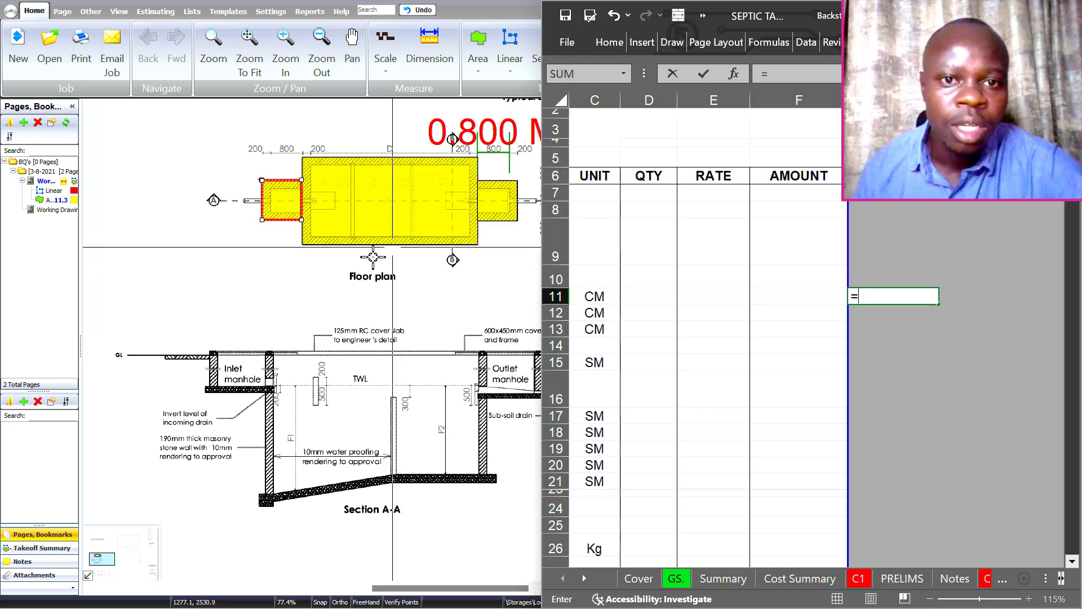
scroll(372, 257, "down", 2)
scroll(417, 210, "up", 4)
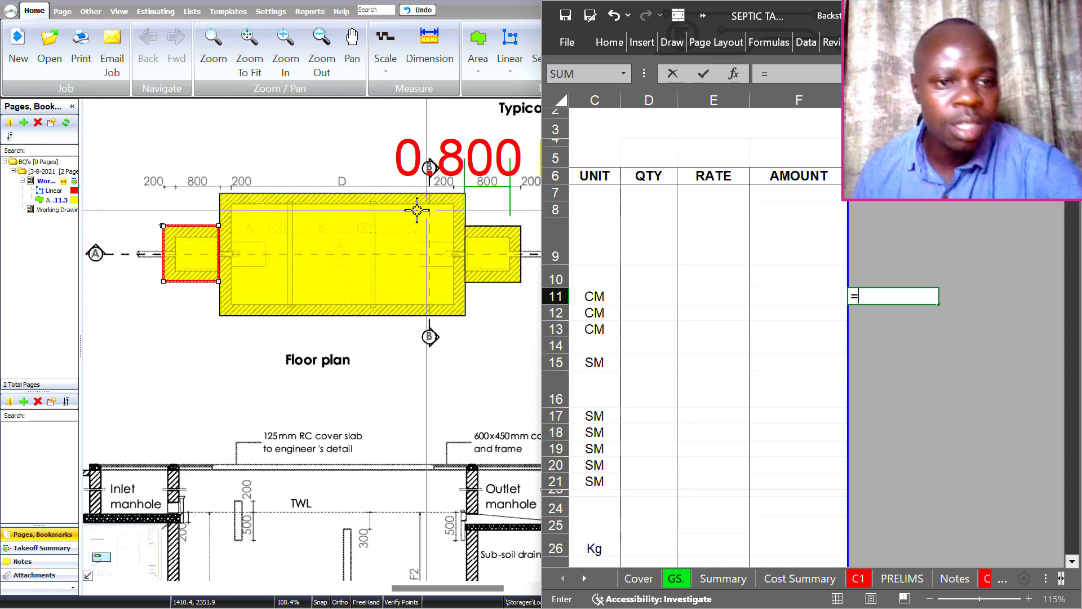
scroll(414, 243, "down", 2)
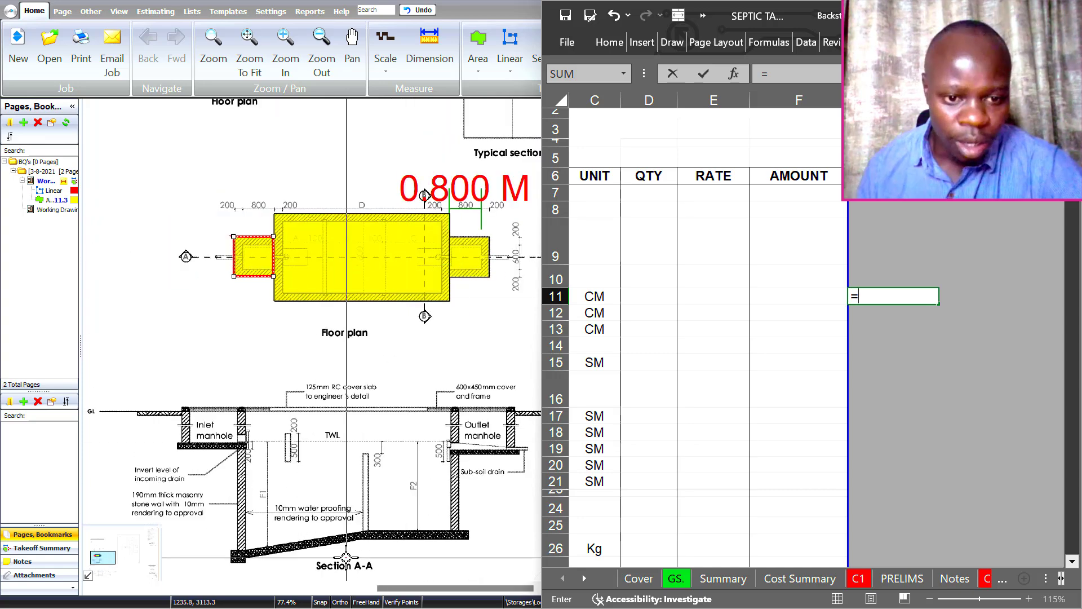
scroll(346, 556, "up", 1)
scroll(333, 339, "down", 3)
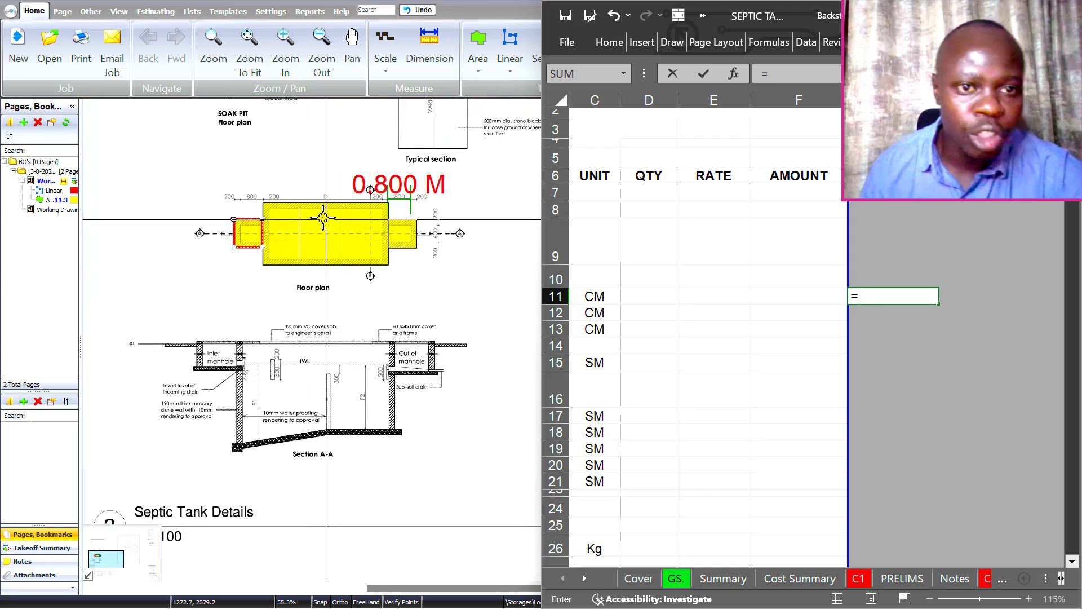
scroll(302, 202, "up", 1)
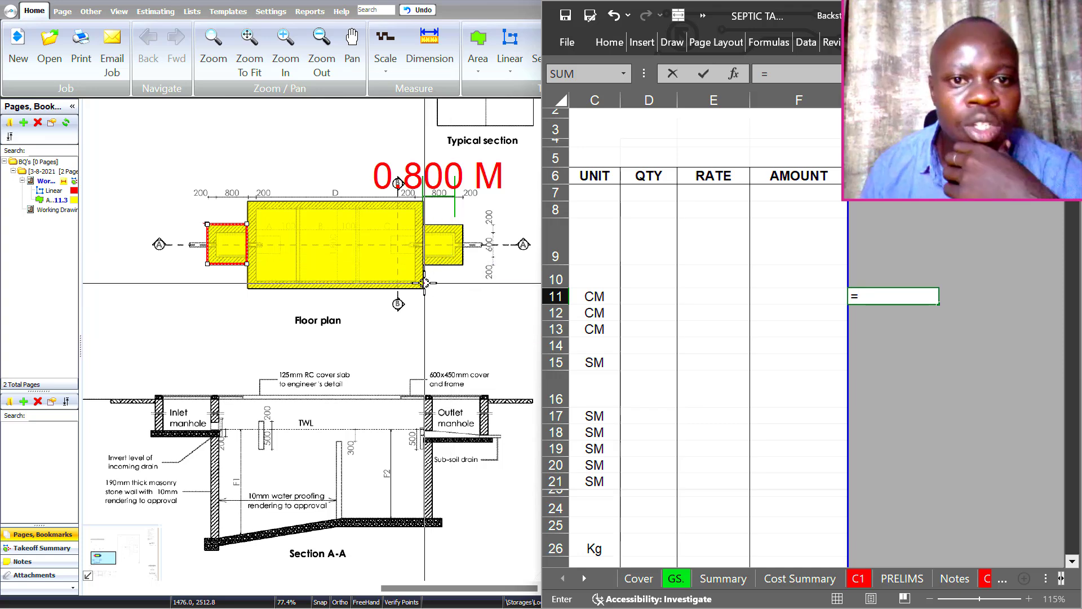
scroll(330, 181, "up", 1)
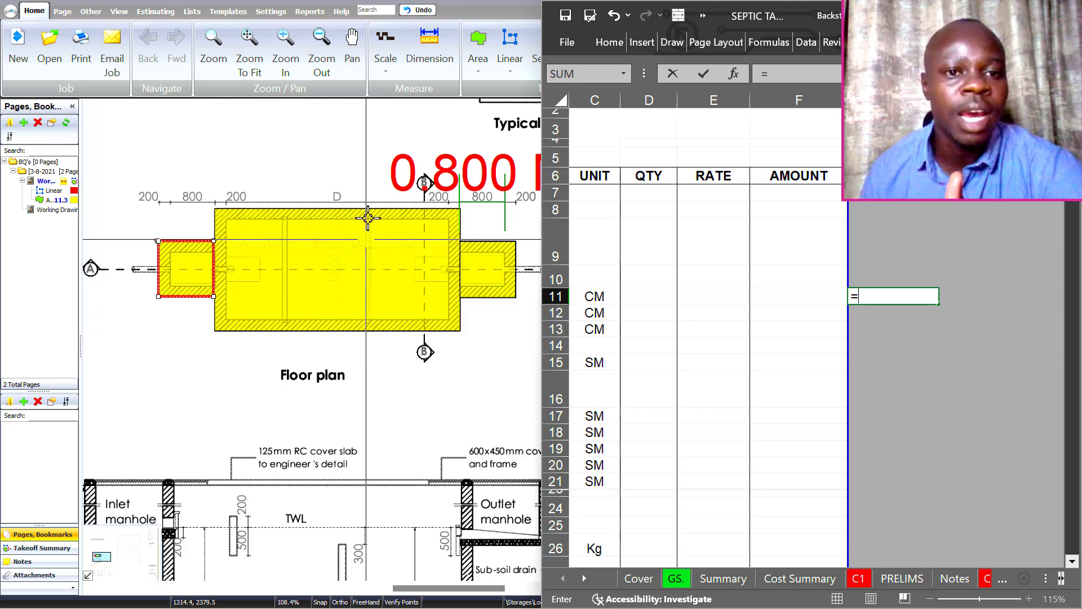
scroll(285, 362, "down", 1)
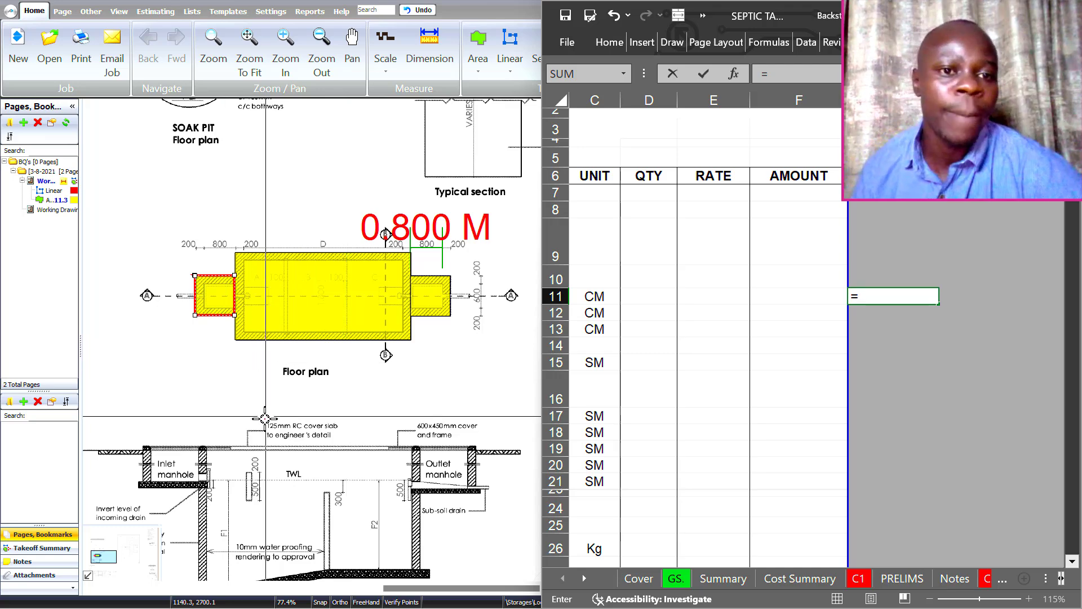
scroll(274, 356, "down", 3)
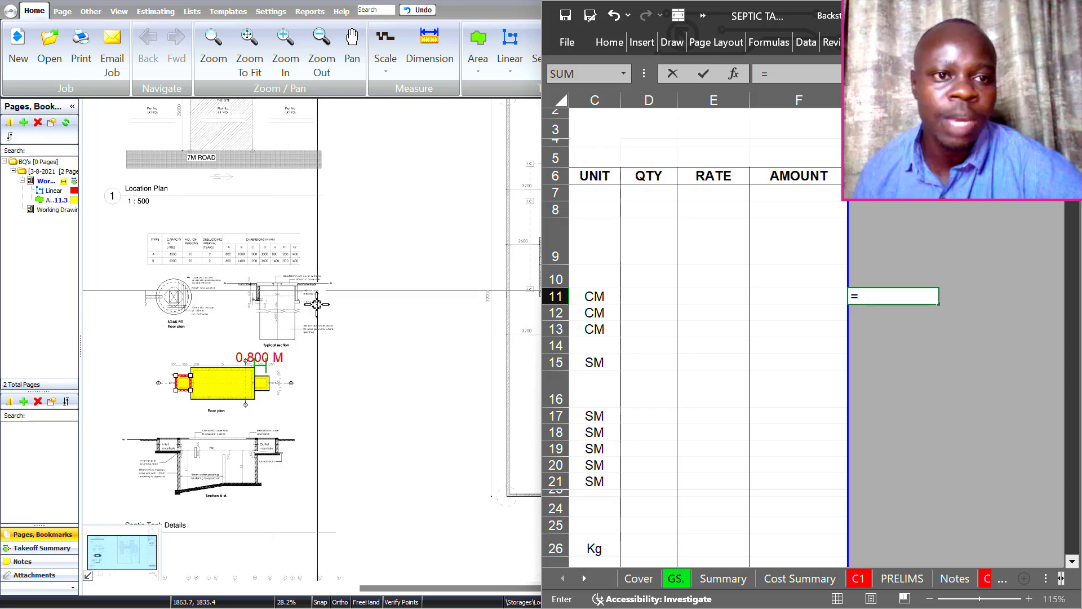
Zoom the floor plan to inspect the central 9.36 SQ M yellow area takeoff
scroll(151, 223, "up", 2)
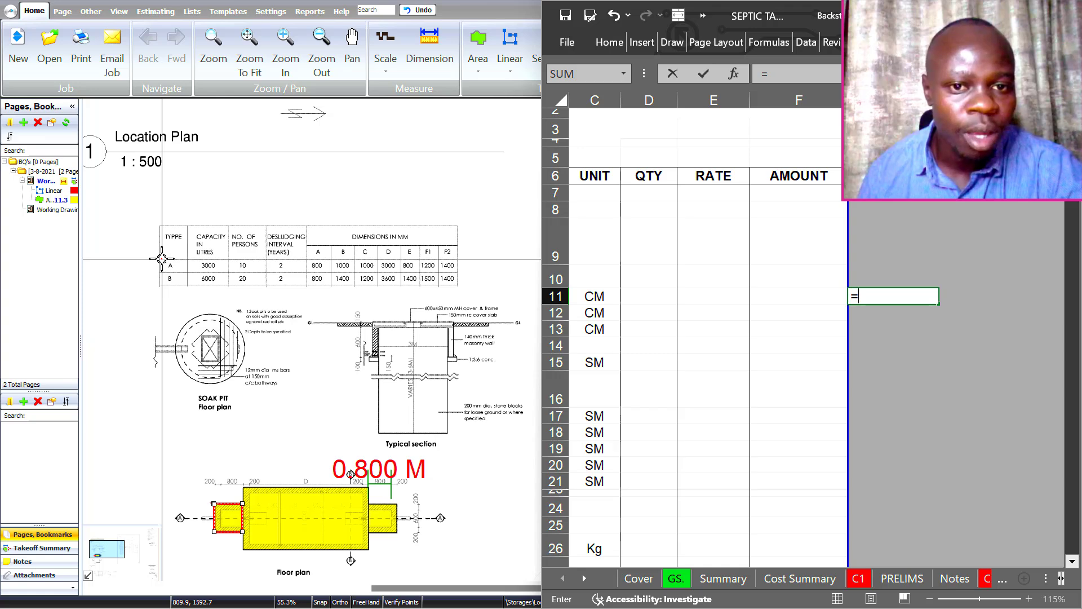
scroll(161, 258, "up", 2)
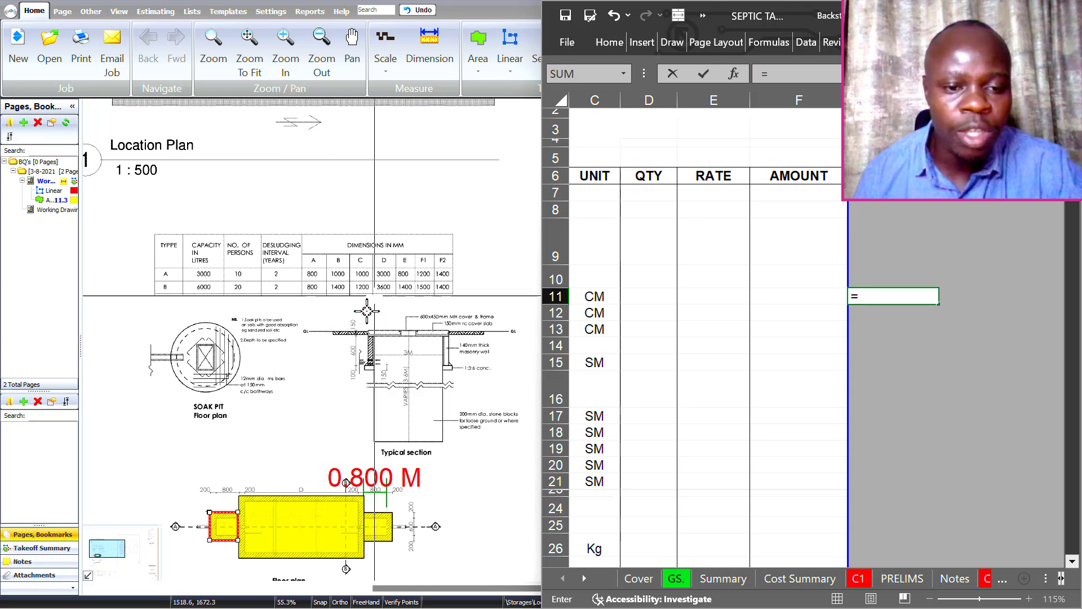
scroll(288, 558, "up", 4)
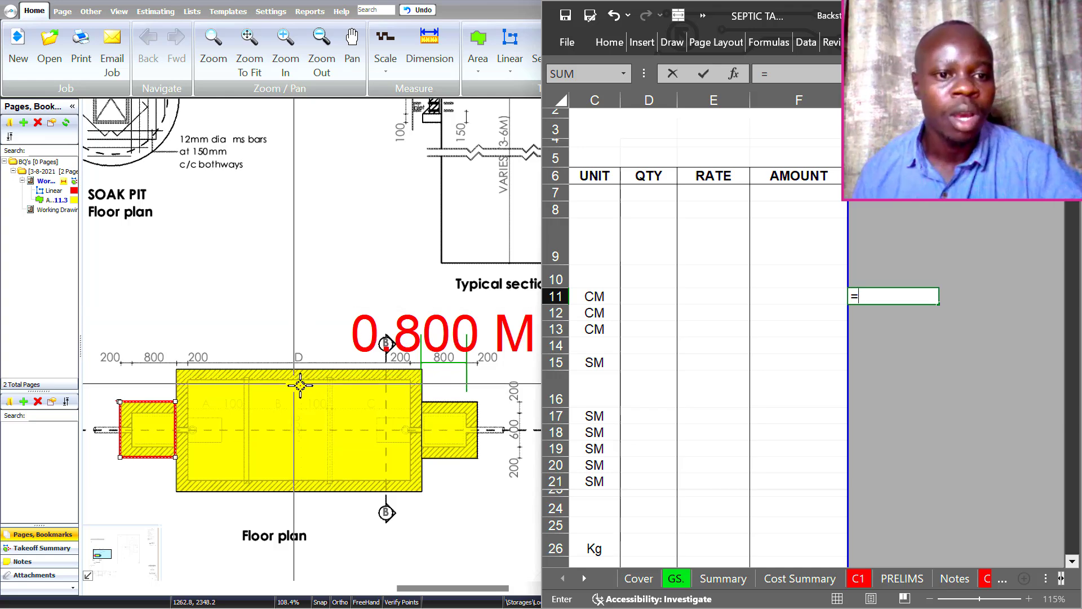
scroll(289, 427, "down", 2)
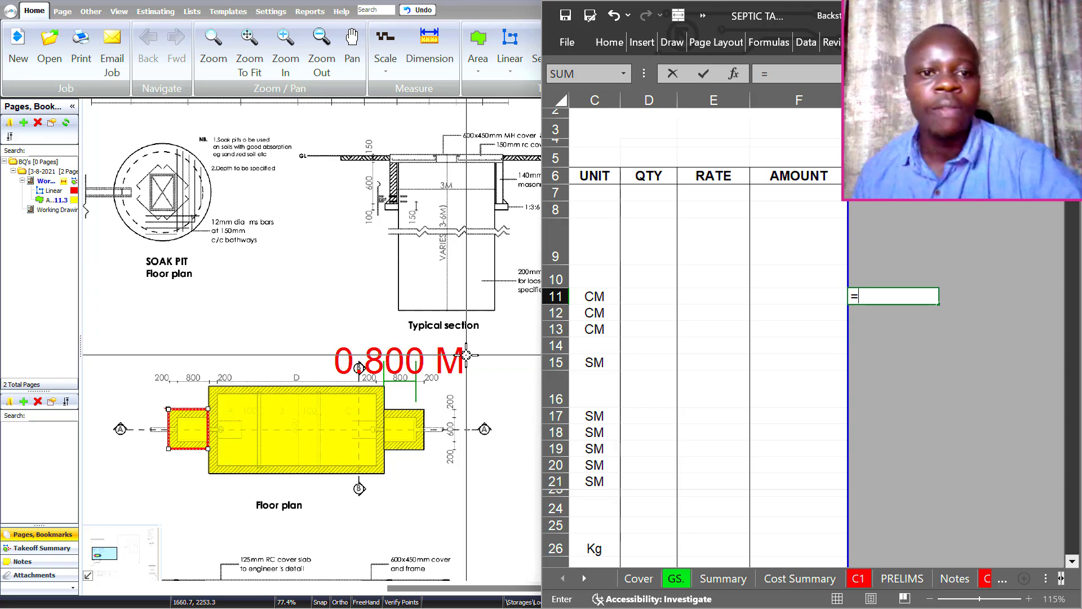
scroll(307, 426, "down", 1)
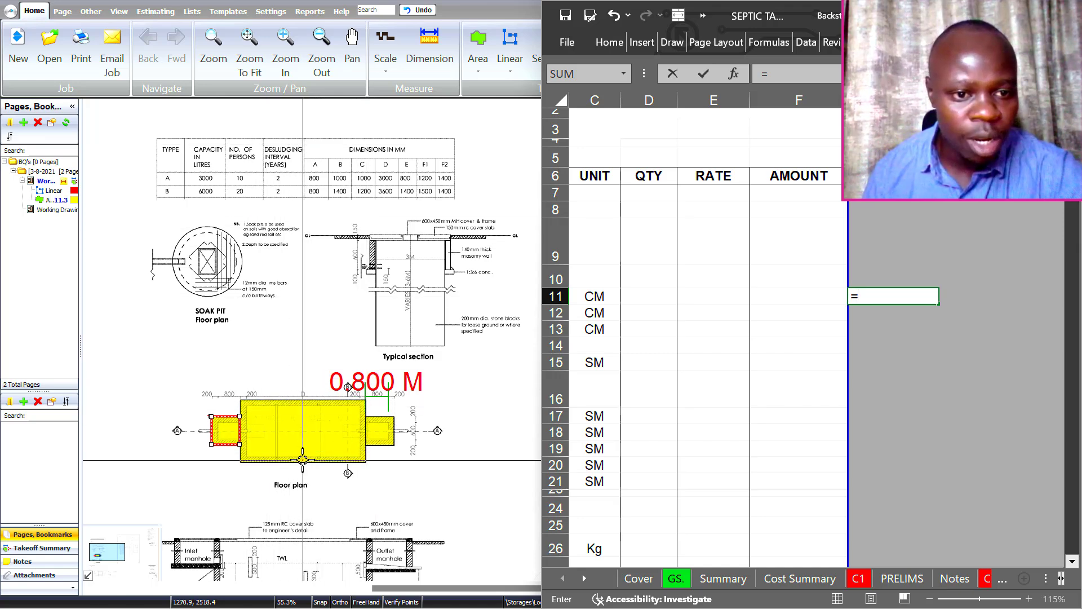
scroll(303, 459, "up", 1)
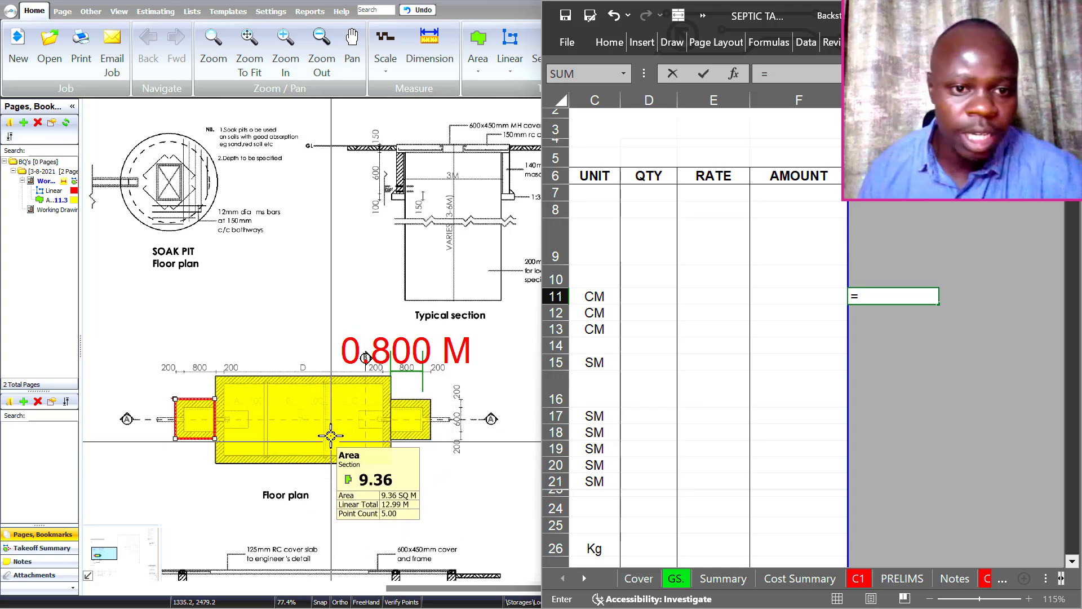
Delete the central and right yellow area takeoffs, confirming each deletion
right_click(363, 426)
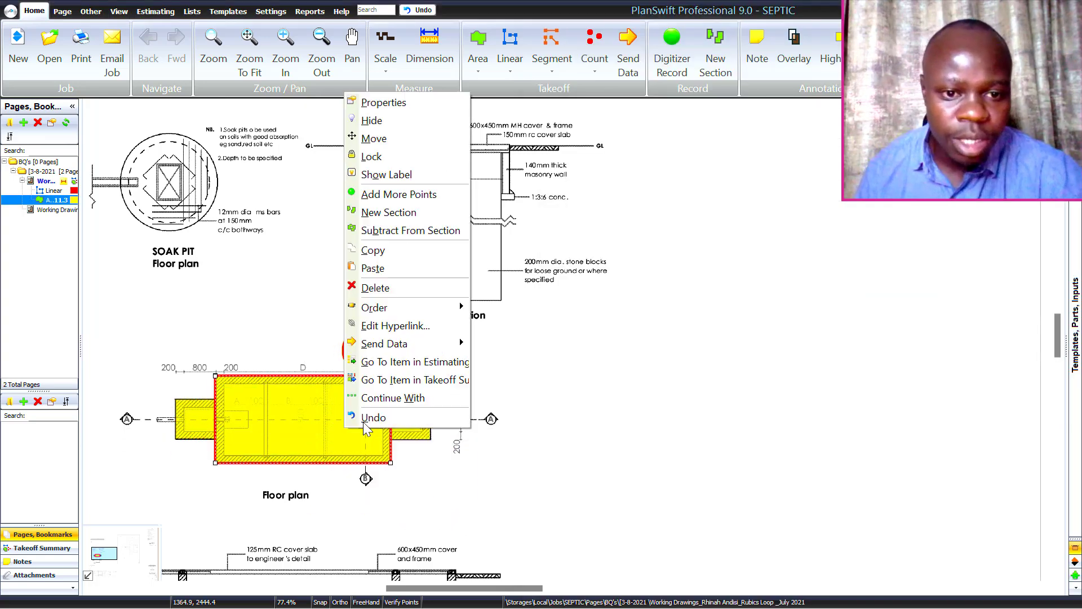
left_click(375, 288)
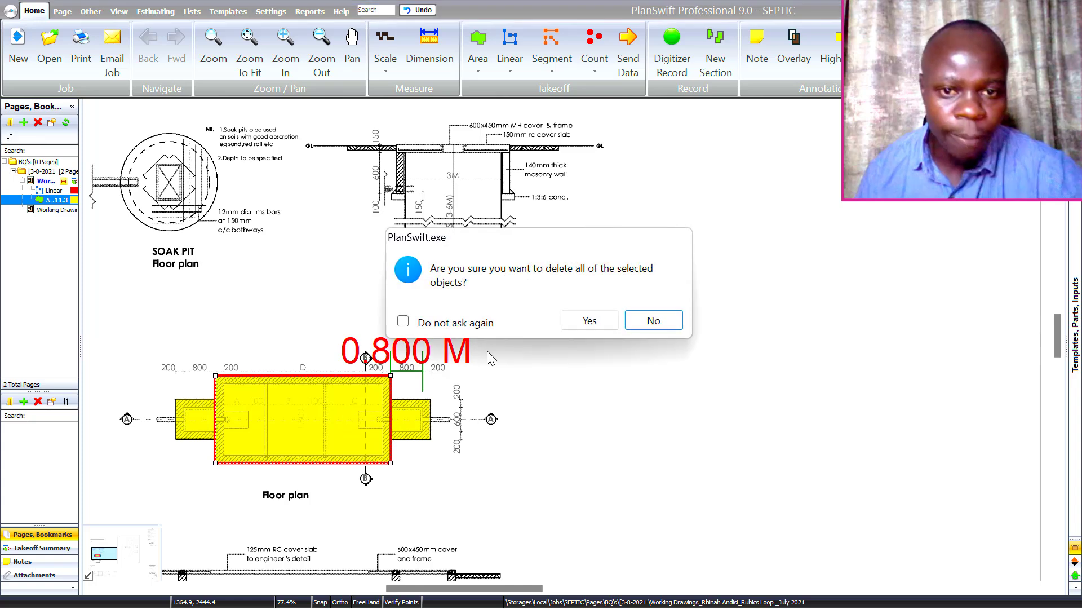
left_click(580, 324)
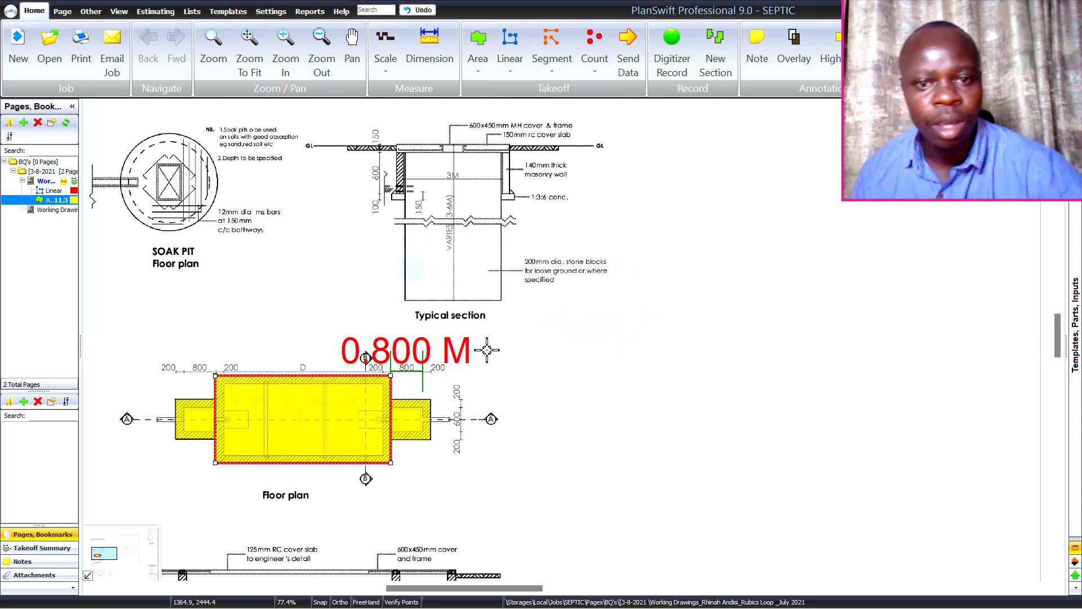
right_click(397, 420)
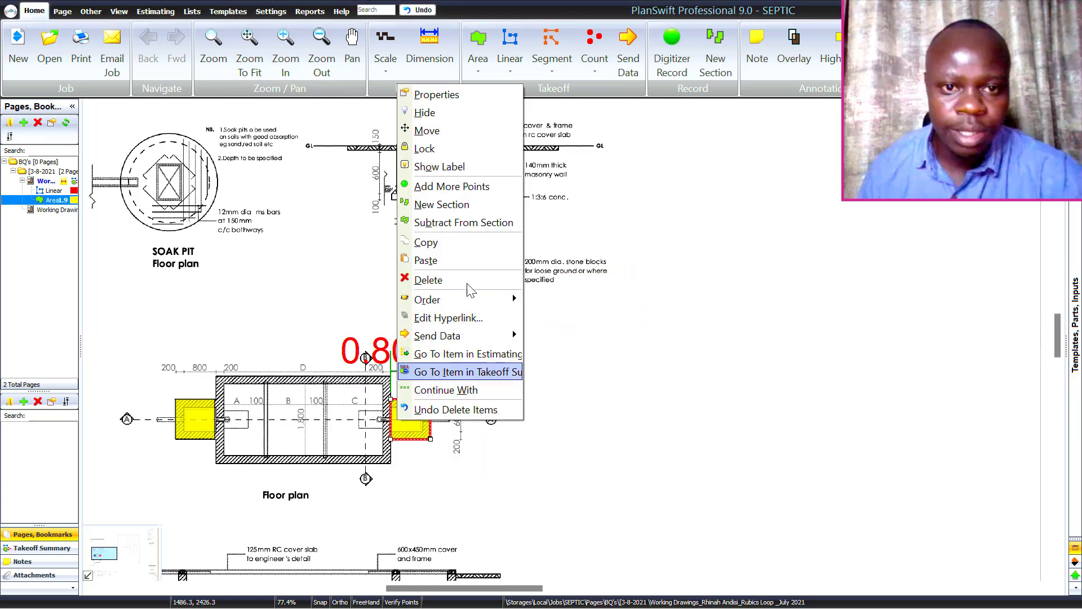
left_click(420, 280)
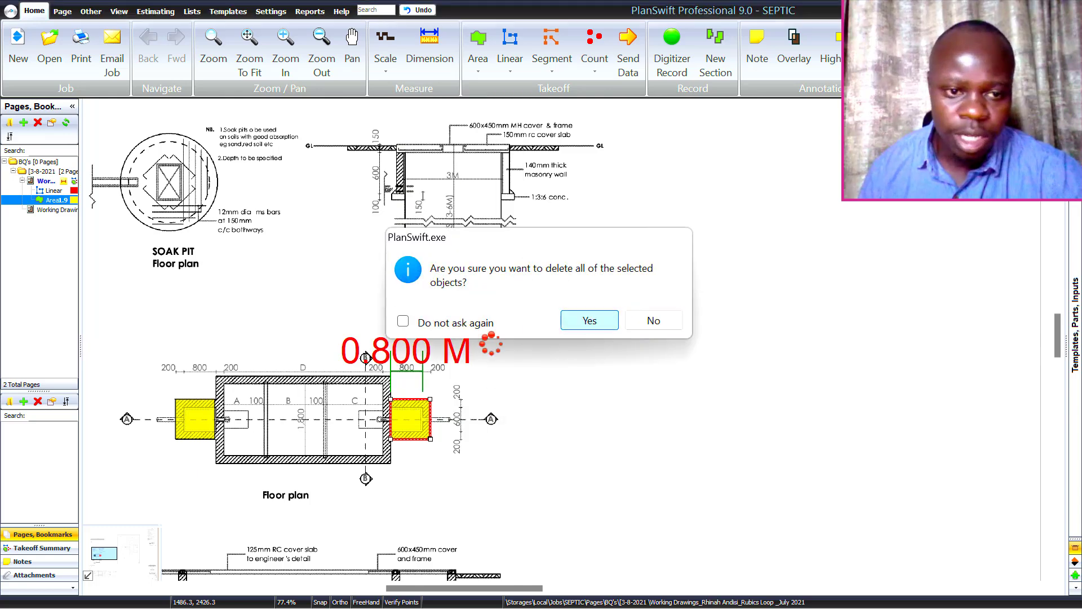
left_click(586, 320)
Delete the left yellow area takeoff and remove the Area item entirely
left_click(189, 417)
right_click(193, 418)
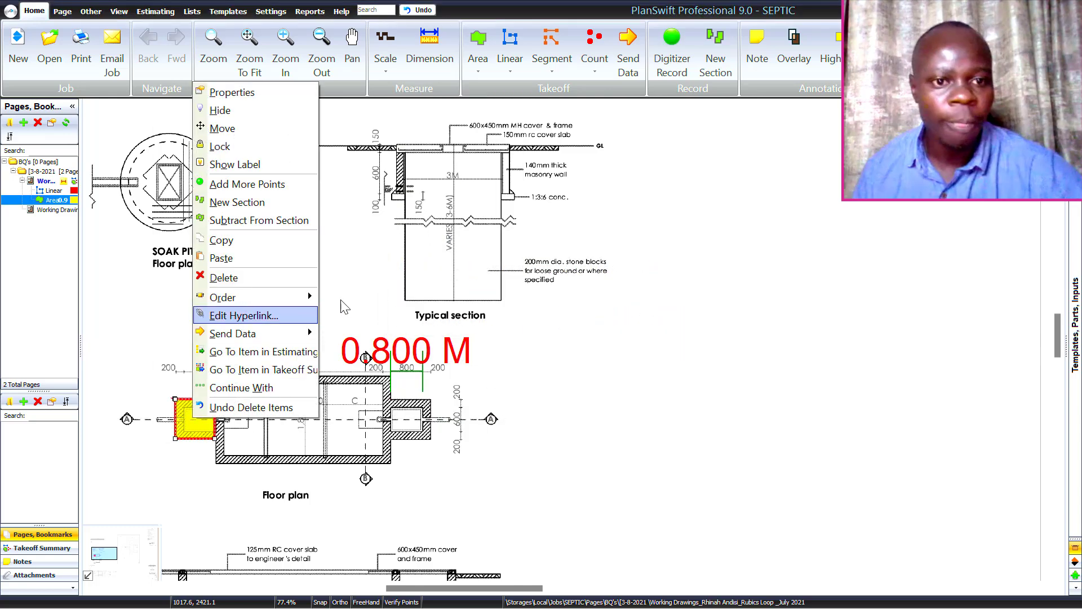
left_click(239, 282)
left_click(606, 317)
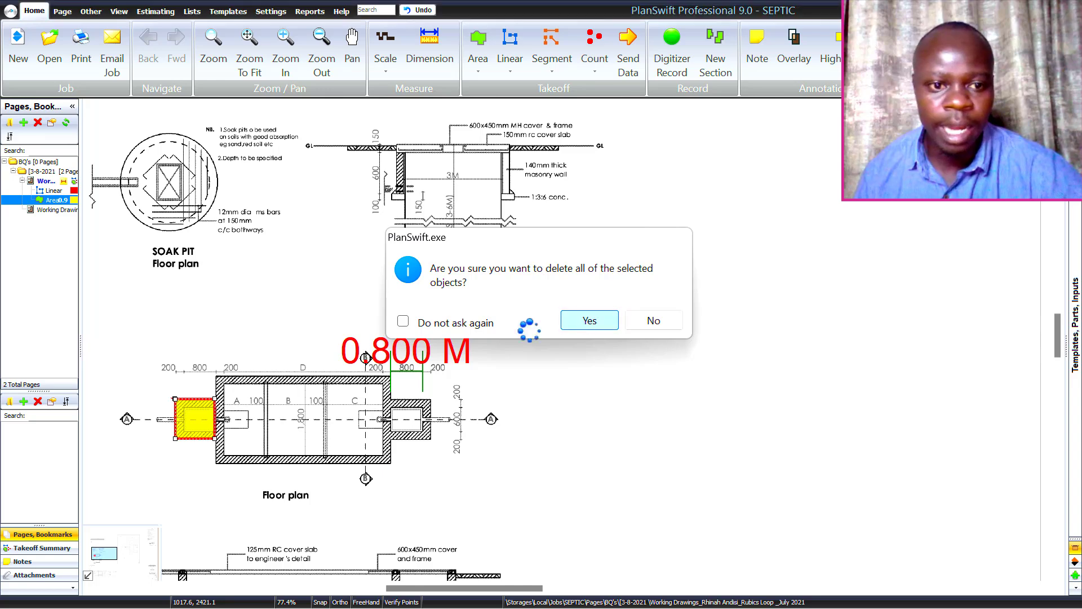
left_click(564, 372)
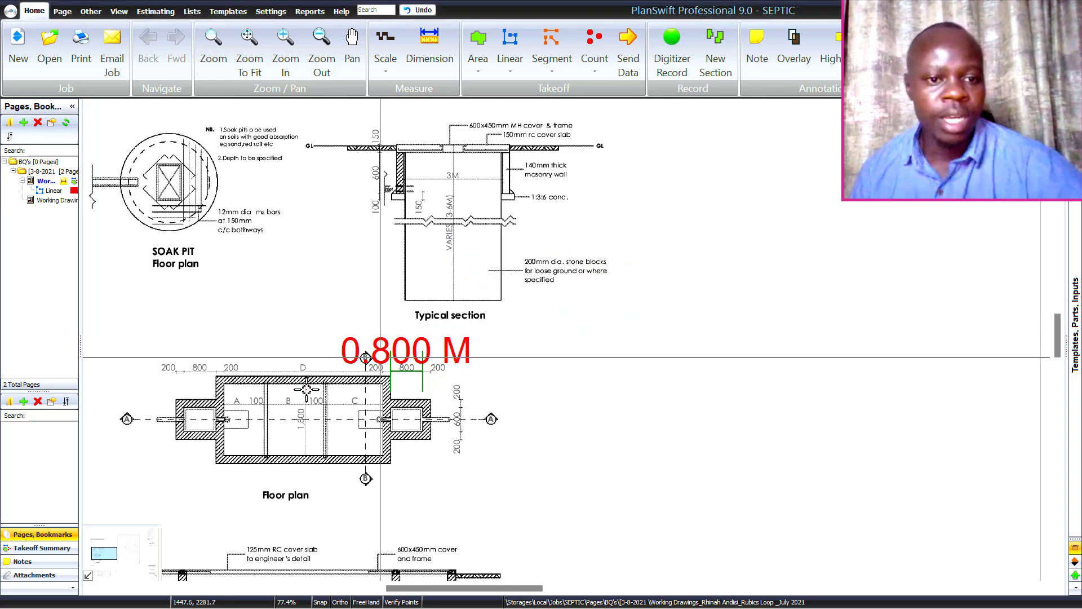
scroll(251, 410, "up", 3)
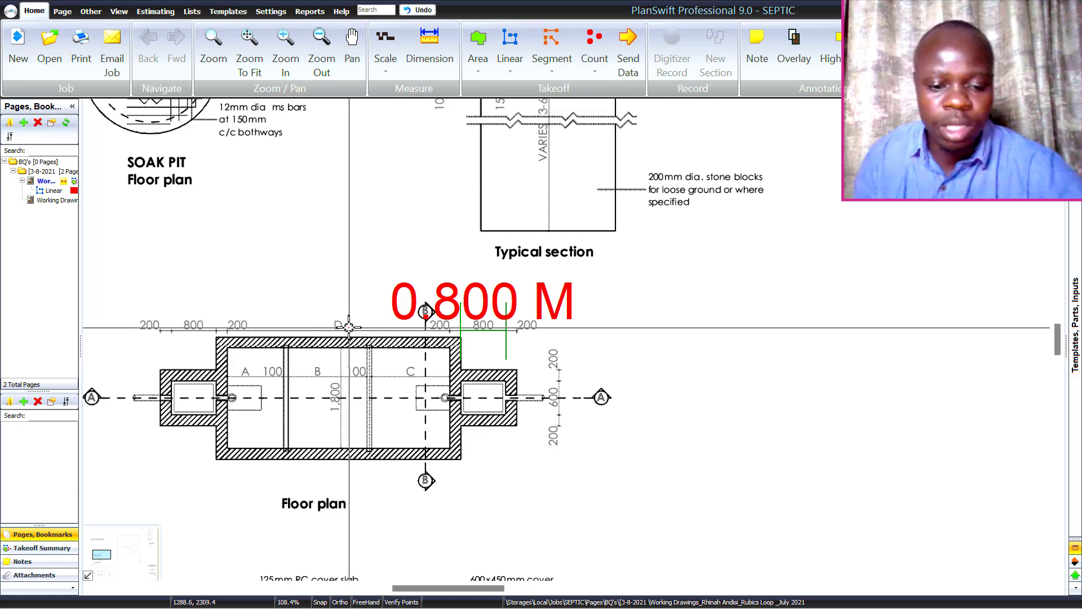
key("super+Left")
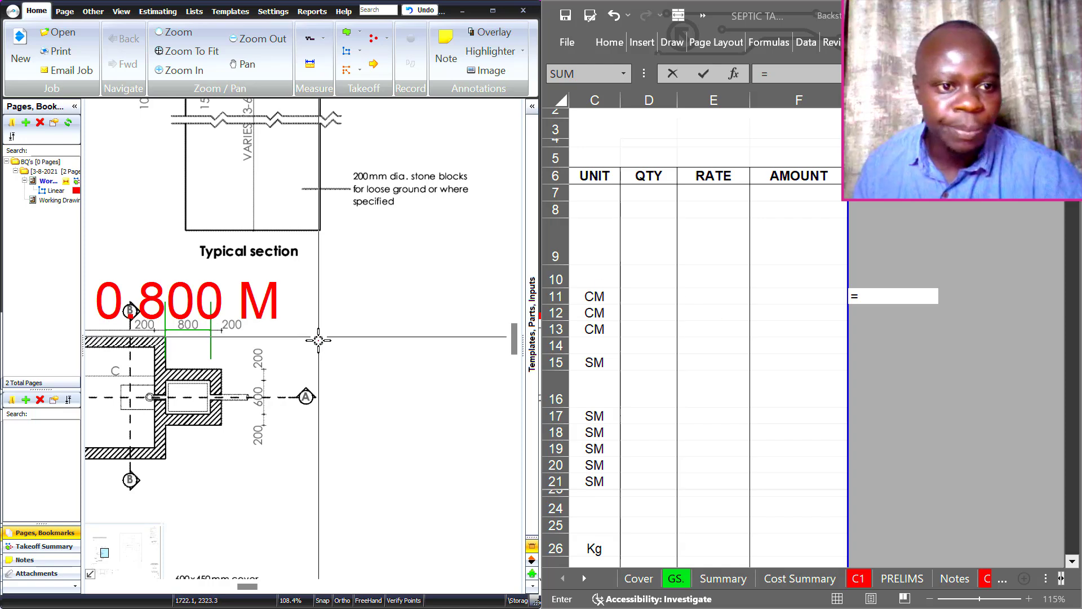
scroll(184, 348, "down", 5)
scroll(186, 345, "up", 2)
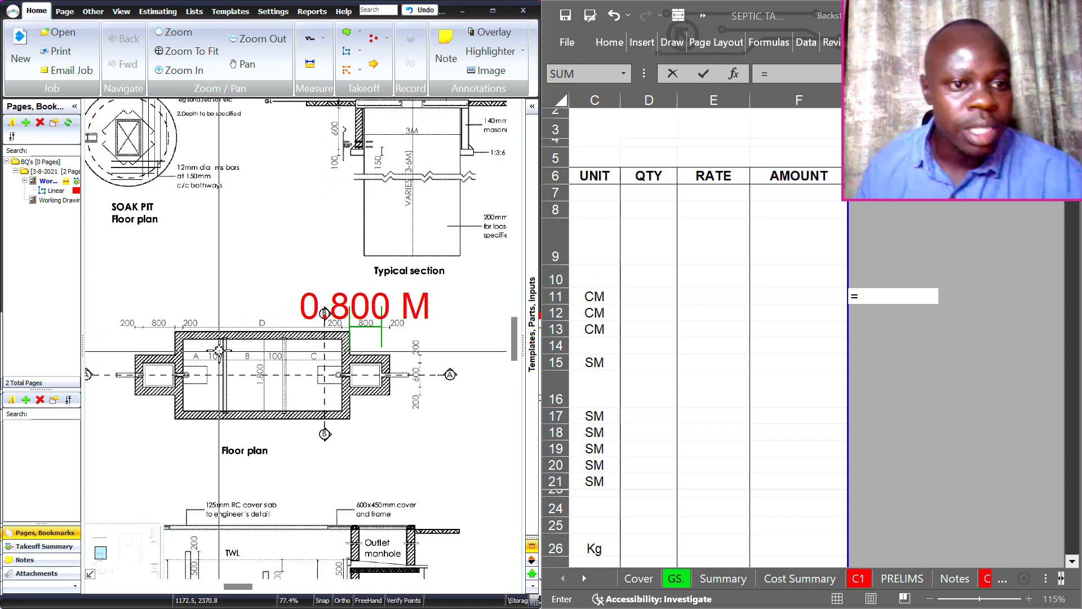
scroll(221, 352, "down", 2)
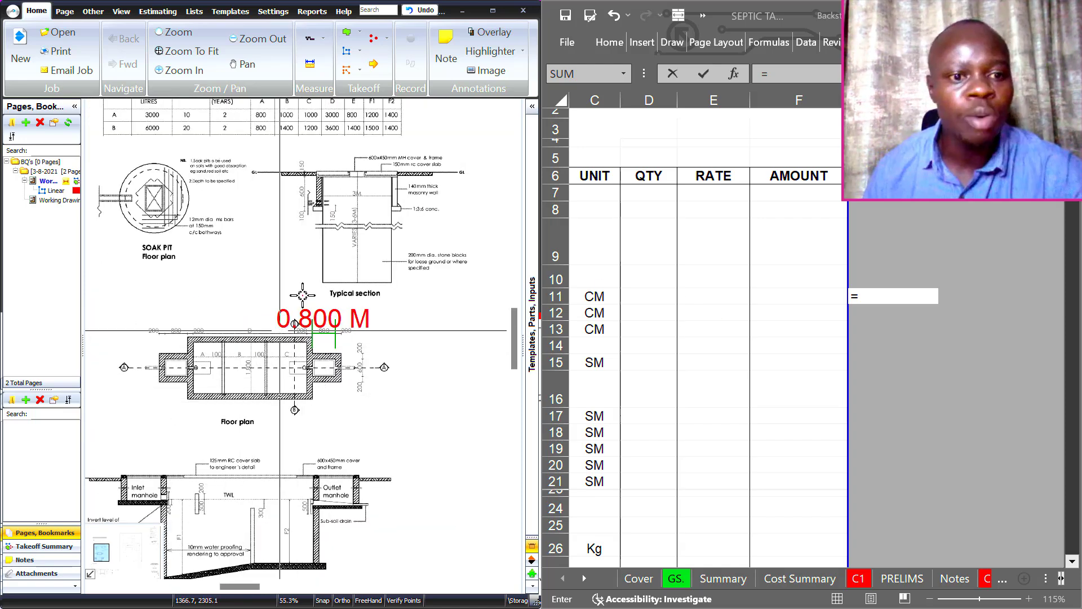
scroll(269, 406, "down", 2)
scroll(269, 406, "up", 1)
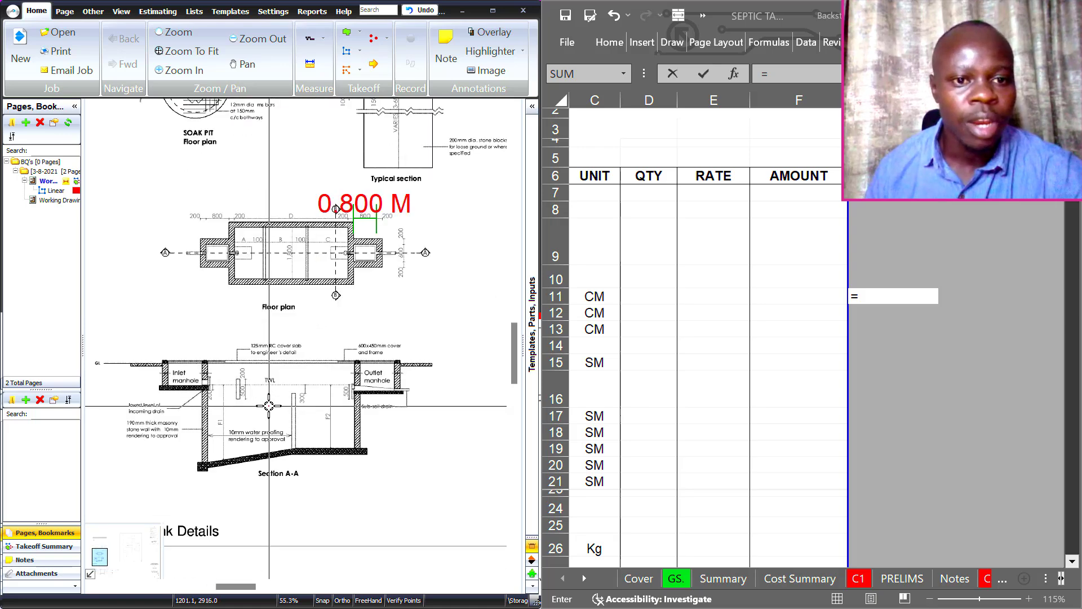
scroll(236, 435, "up", 1)
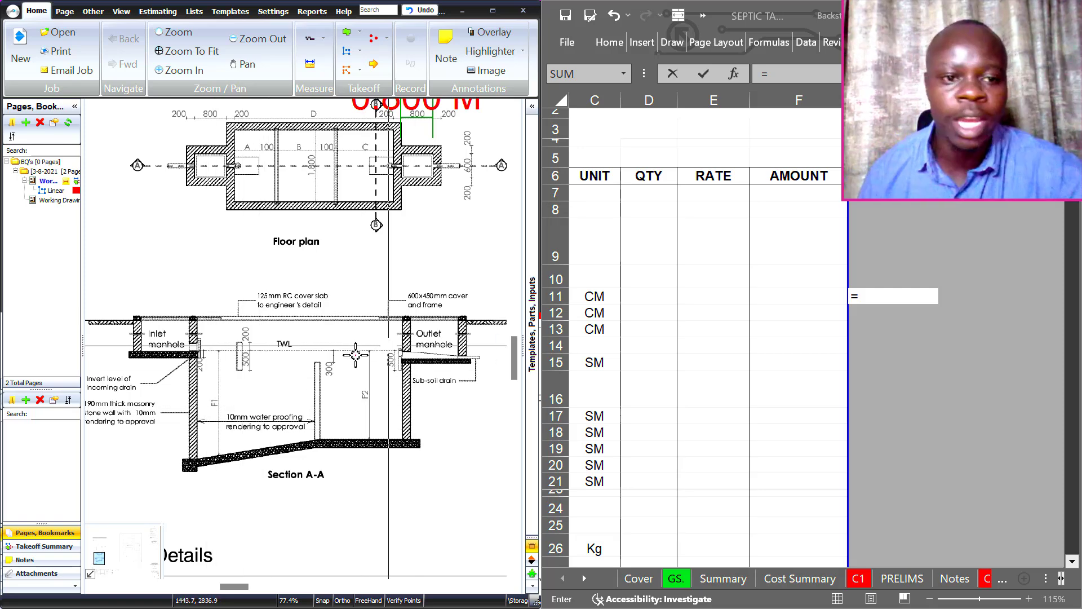
left_click(869, 297)
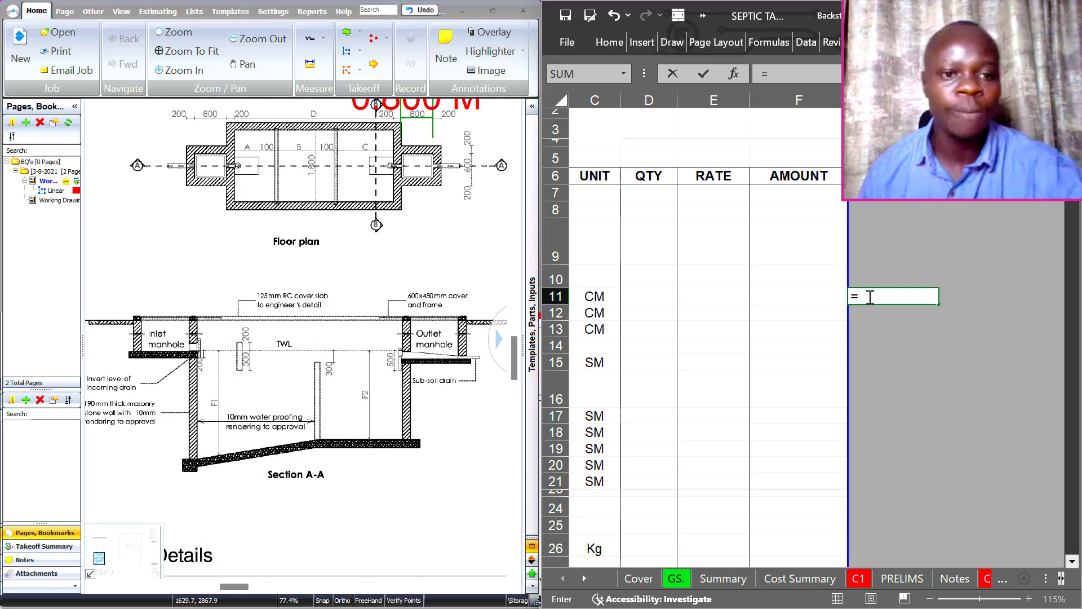
scroll(371, 204, "down", 1)
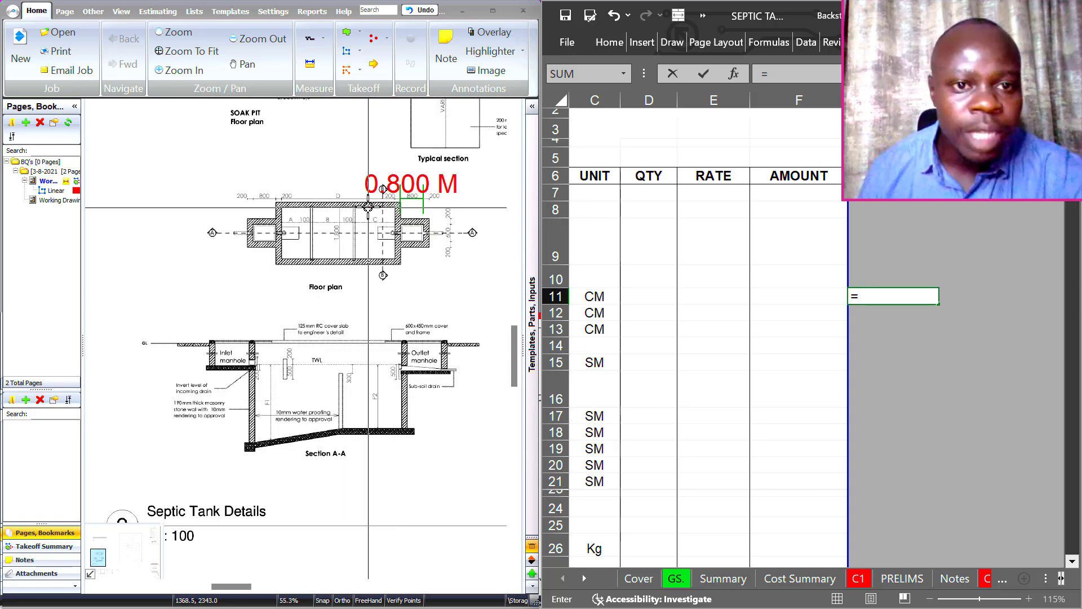
scroll(371, 204, "up", 1)
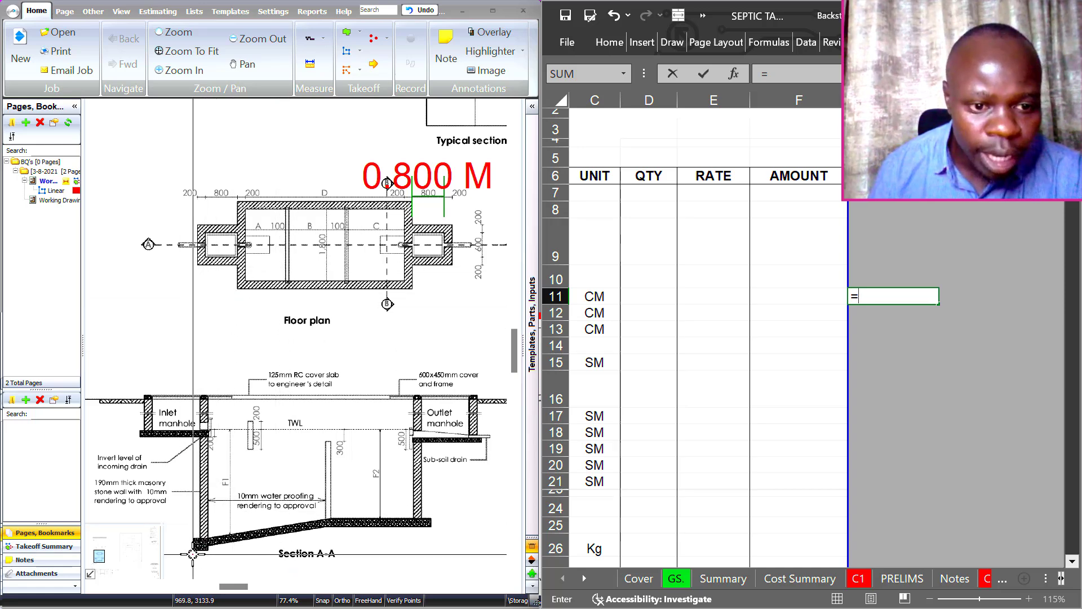
scroll(193, 555, "down", 1)
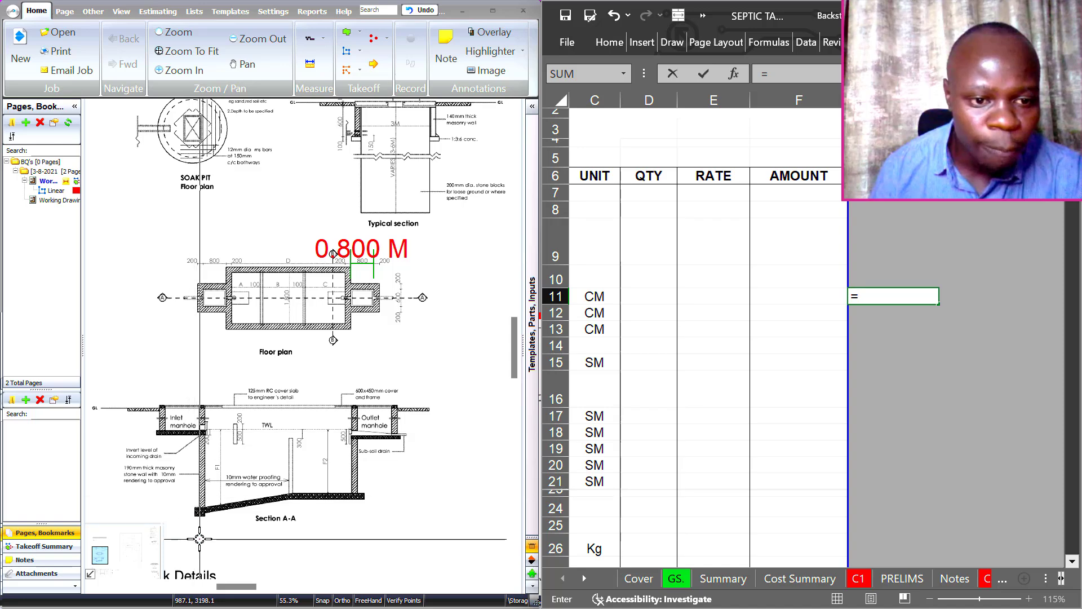
scroll(177, 486, "up", 3)
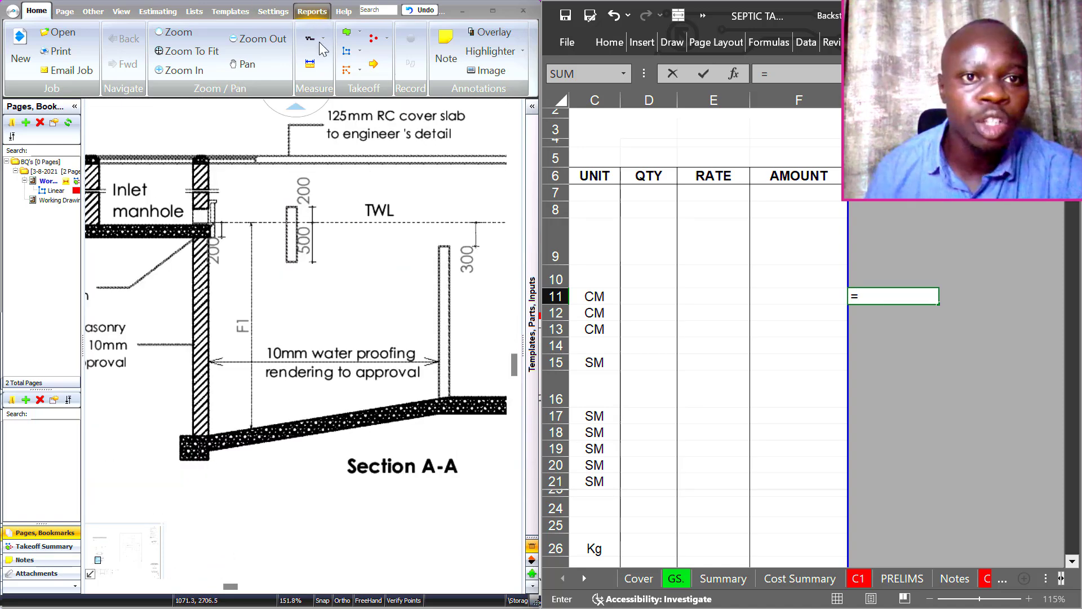
Create a new linear takeoff with default properties and measure the slab projection at the inlet wall
left_click(348, 53)
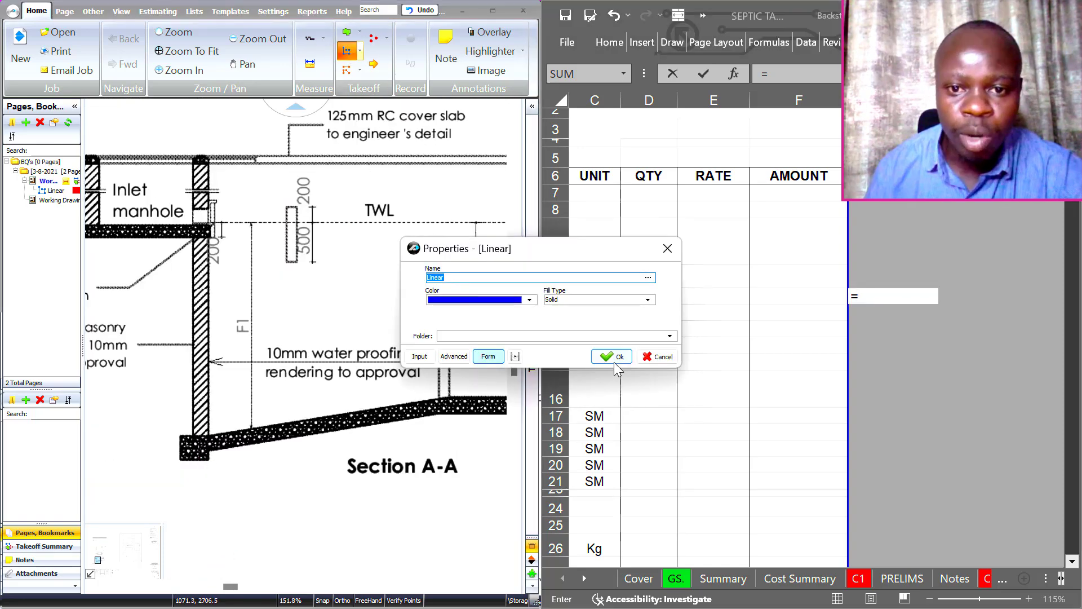
left_click(618, 368)
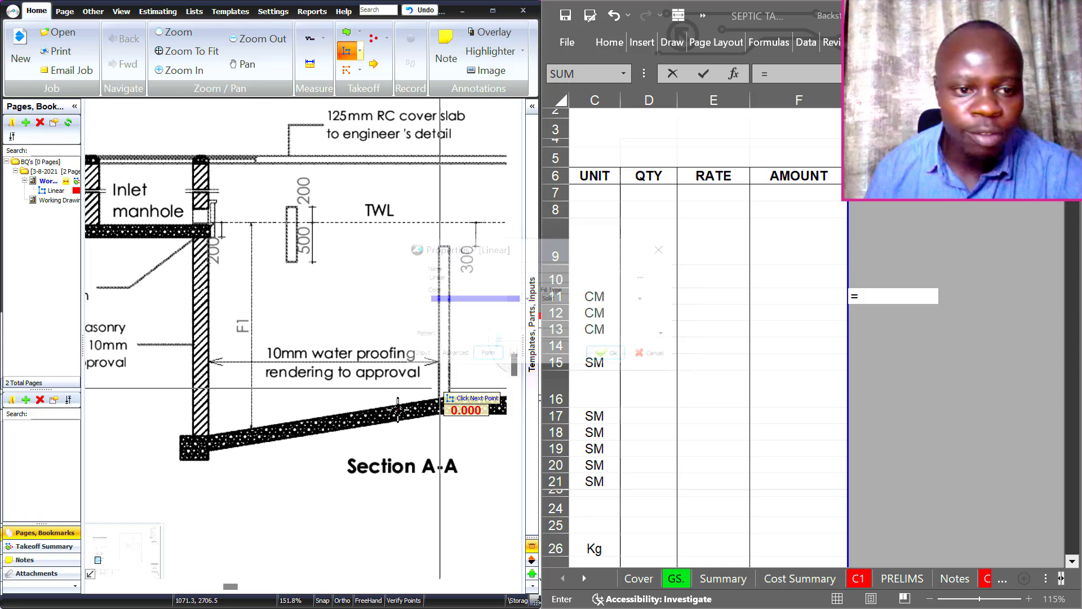
scroll(180, 444, "up", 2)
left_click(178, 432)
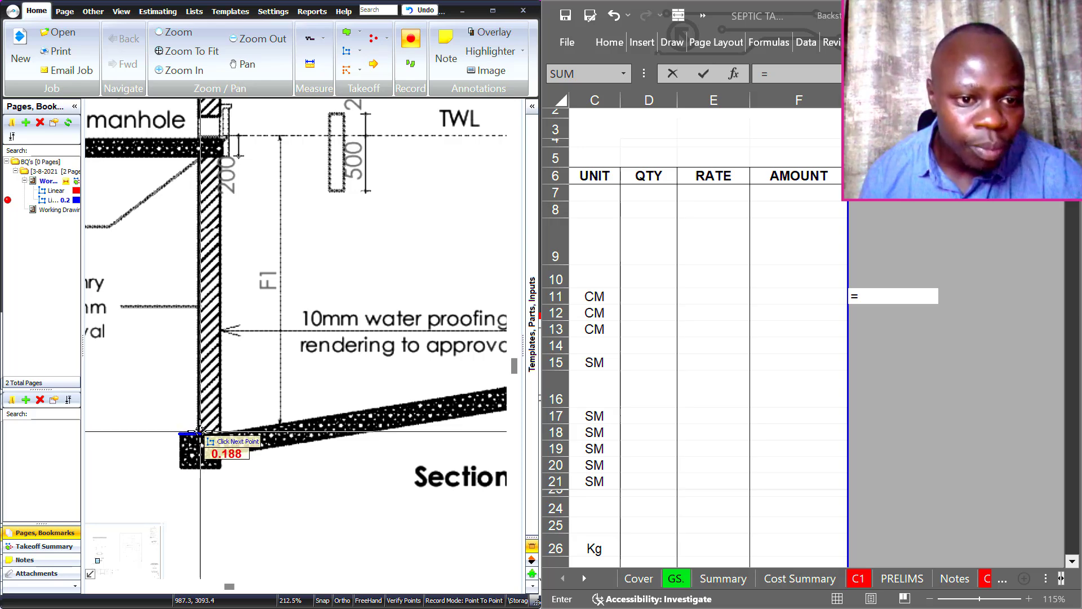
right_click(200, 433)
left_click(219, 444)
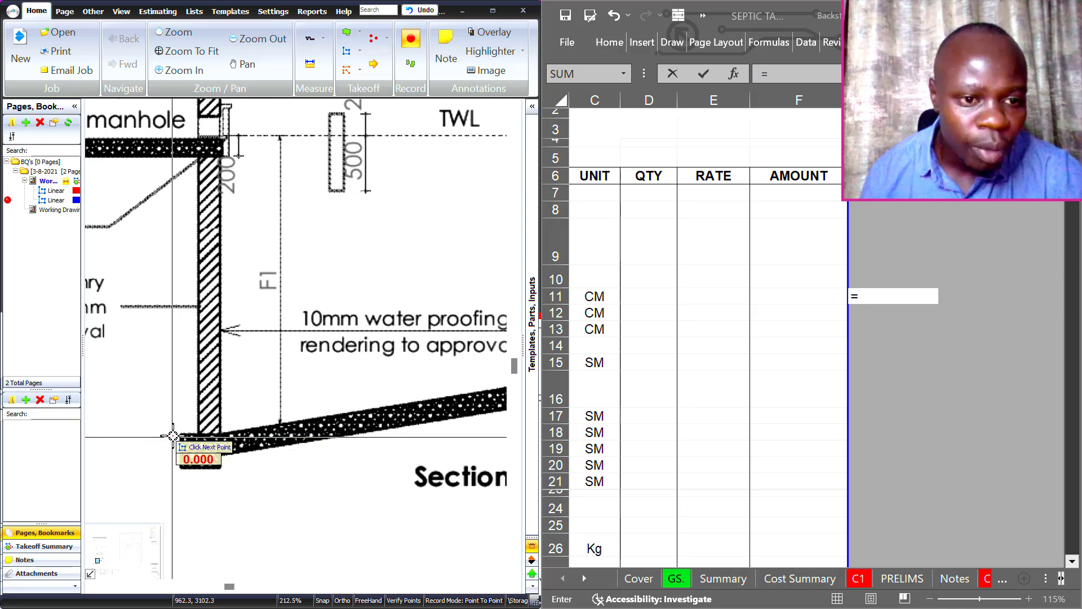
End the 0.165 slab projection as its own measured section
scroll(194, 442, "up", 5)
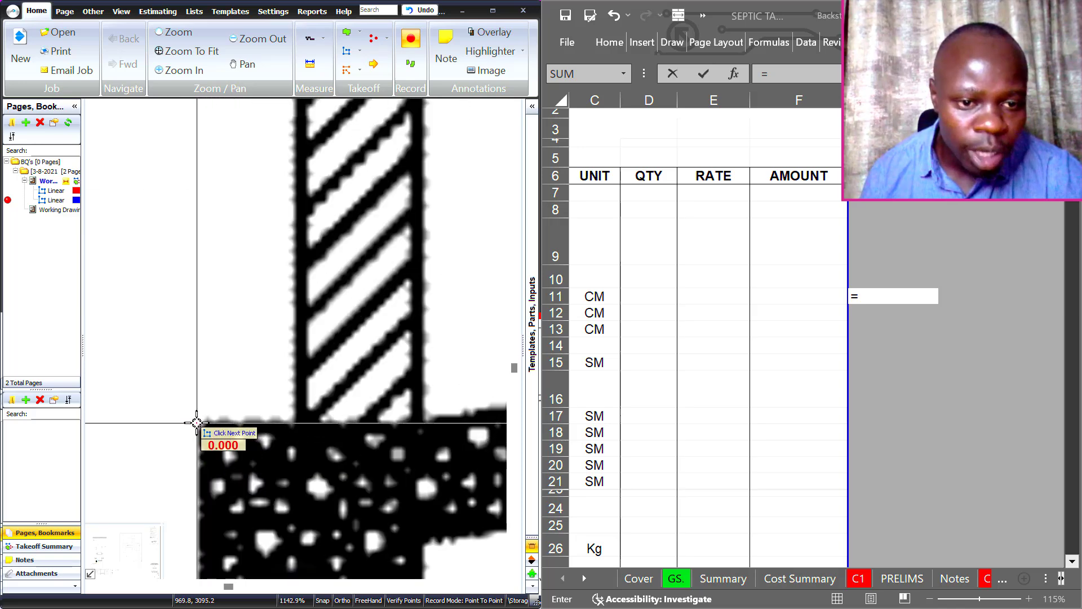
right_click(296, 422)
left_click(316, 433)
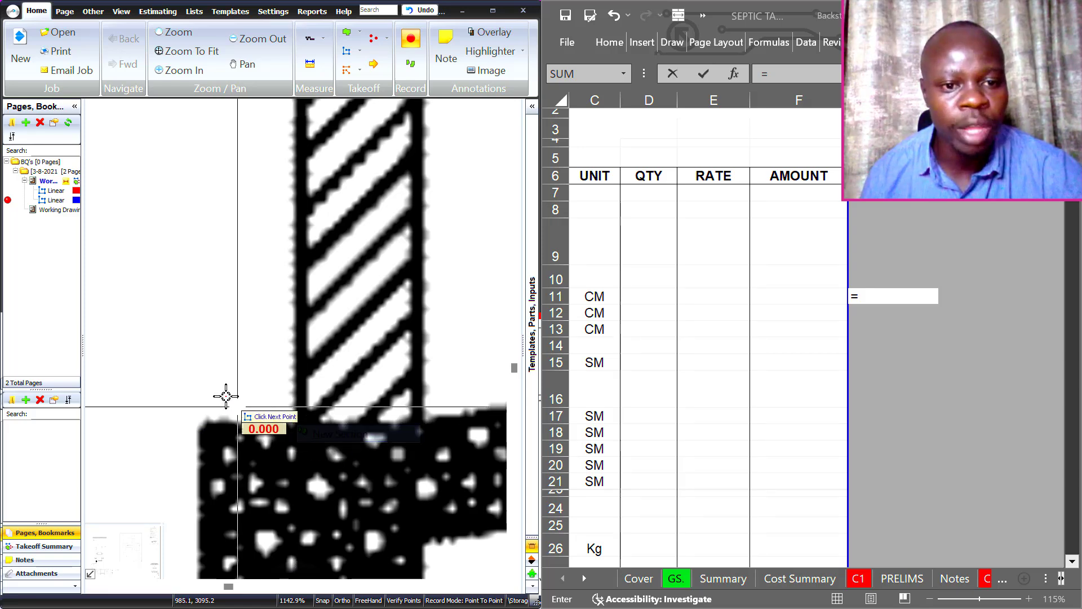
scroll(250, 395, "down", 4)
scroll(250, 394, "down", 3)
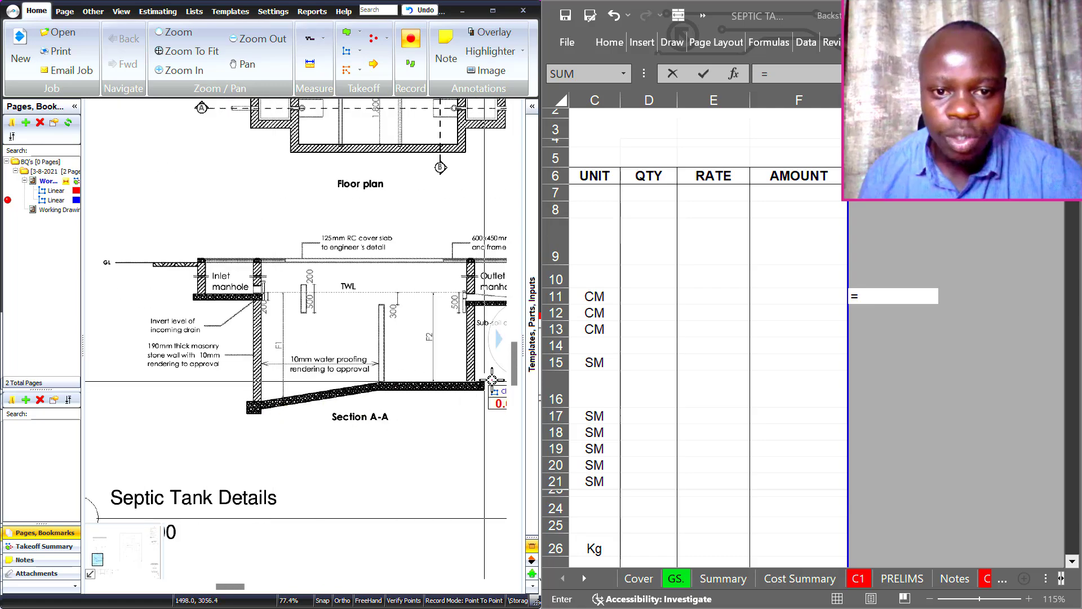
scroll(495, 374, "up", 2)
scroll(435, 385, "up", 3)
scroll(382, 384, "down", 1)
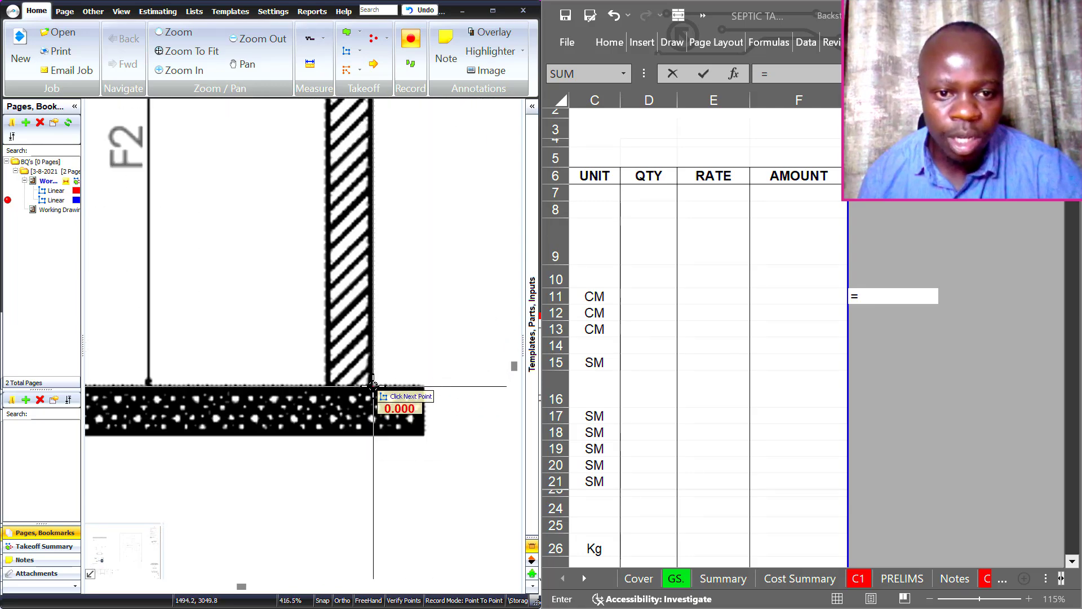
Measure the 0.230 slab projection at the outlet wall as a separate section
left_click(373, 385)
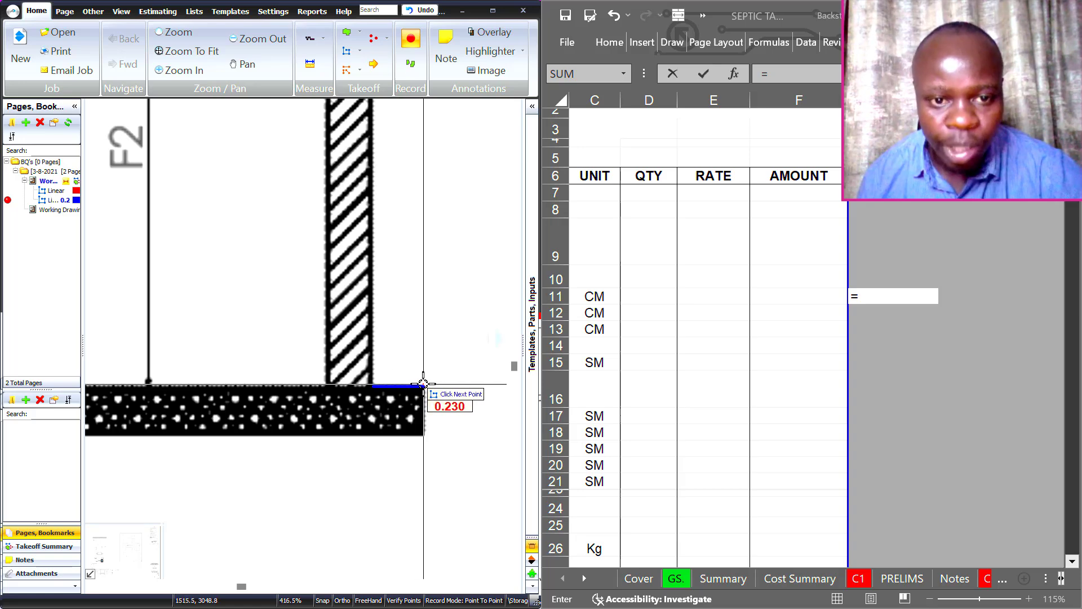
scroll(423, 385, "down", 3)
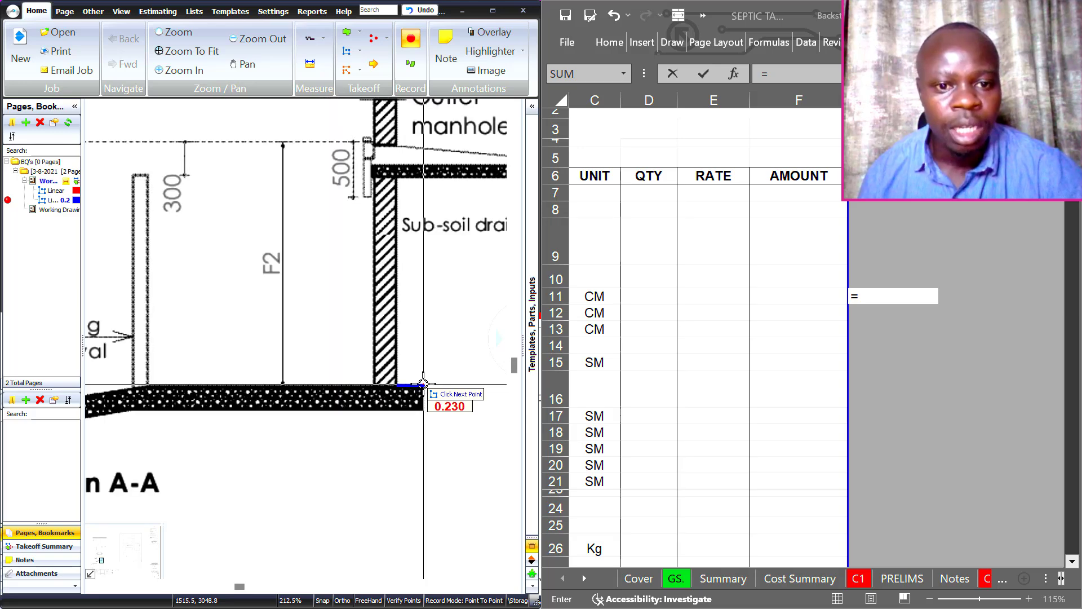
right_click(423, 385)
left_click(443, 392)
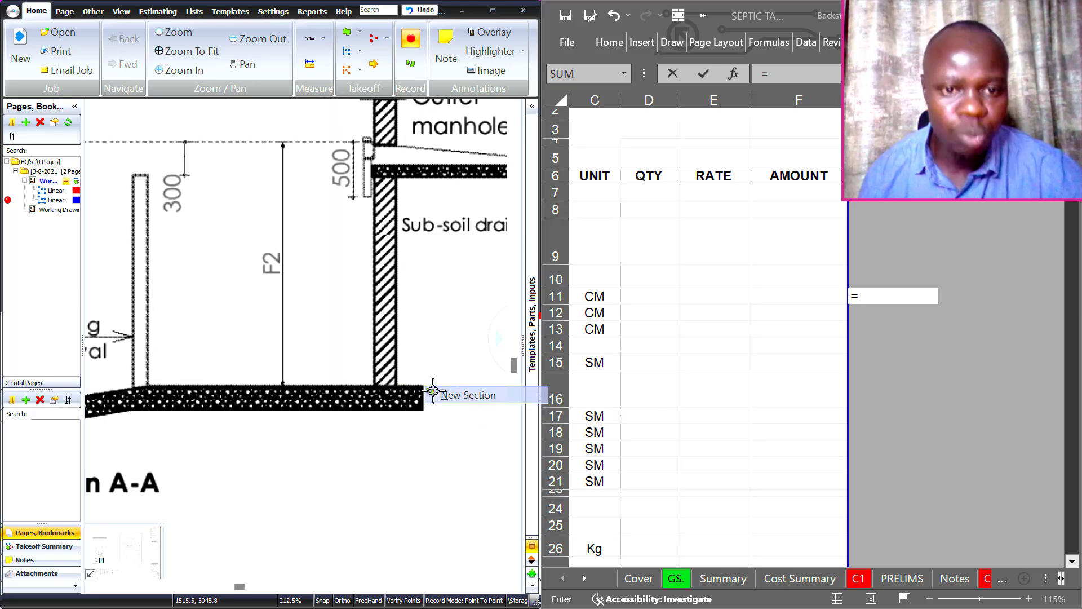
scroll(429, 397, "down", 3)
scroll(338, 406, "down", 2)
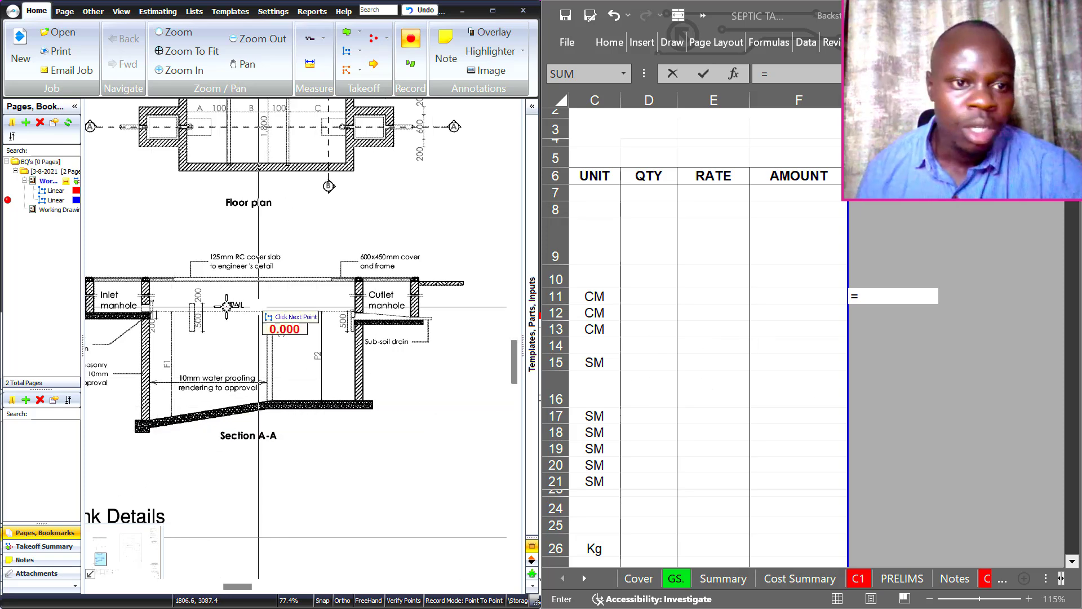
scroll(247, 383, "down", 1)
scroll(236, 248, "up", 2)
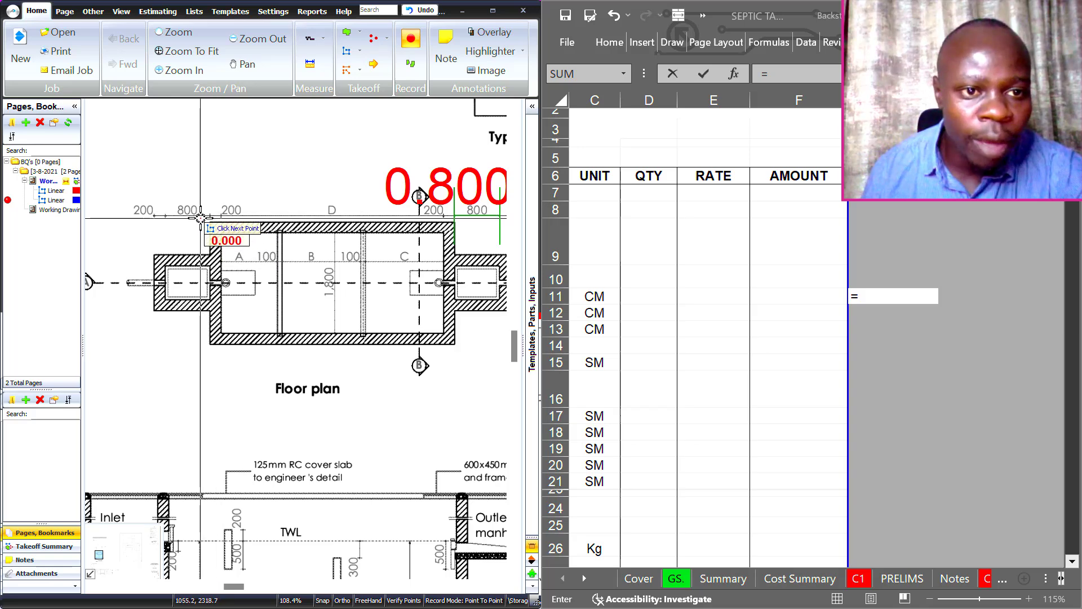
Cancel the unfinished formula and enter a Length heading in G10
left_click(875, 299)
key("Escape")
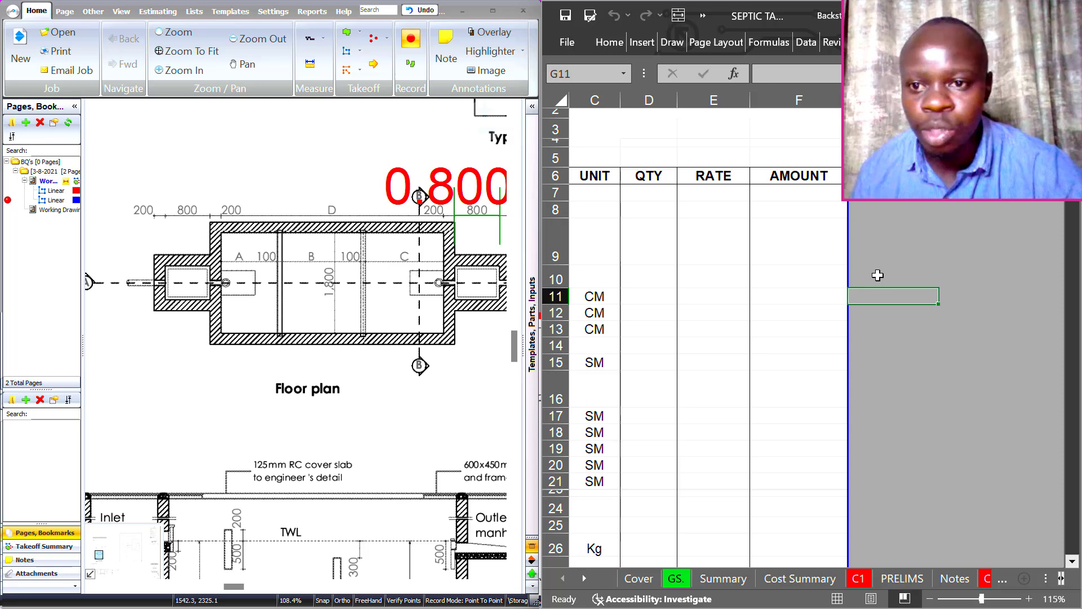
left_click(878, 275)
type("Length")
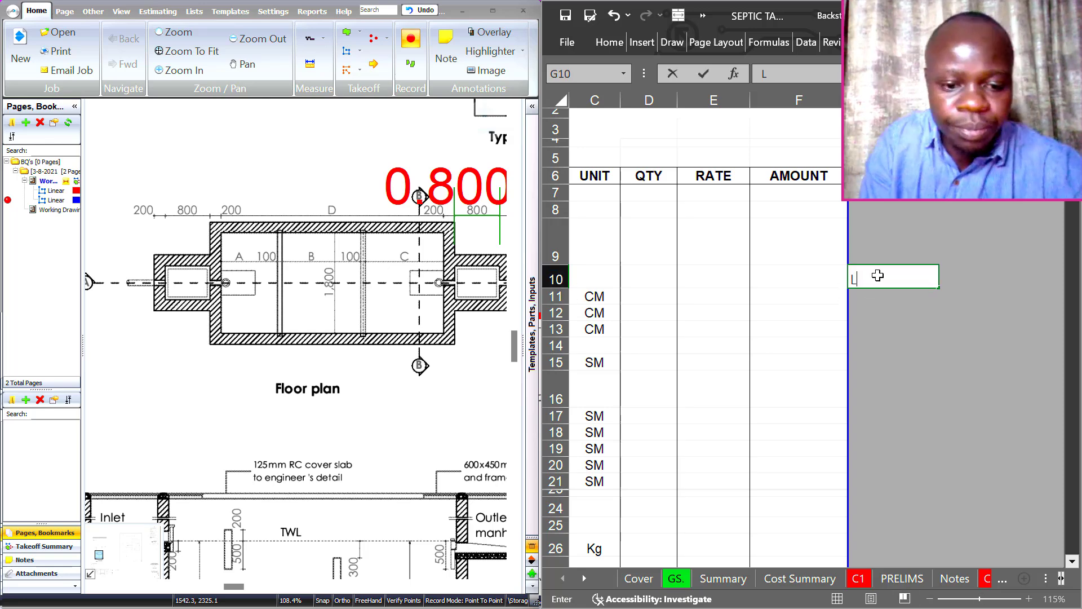
left_click(896, 299)
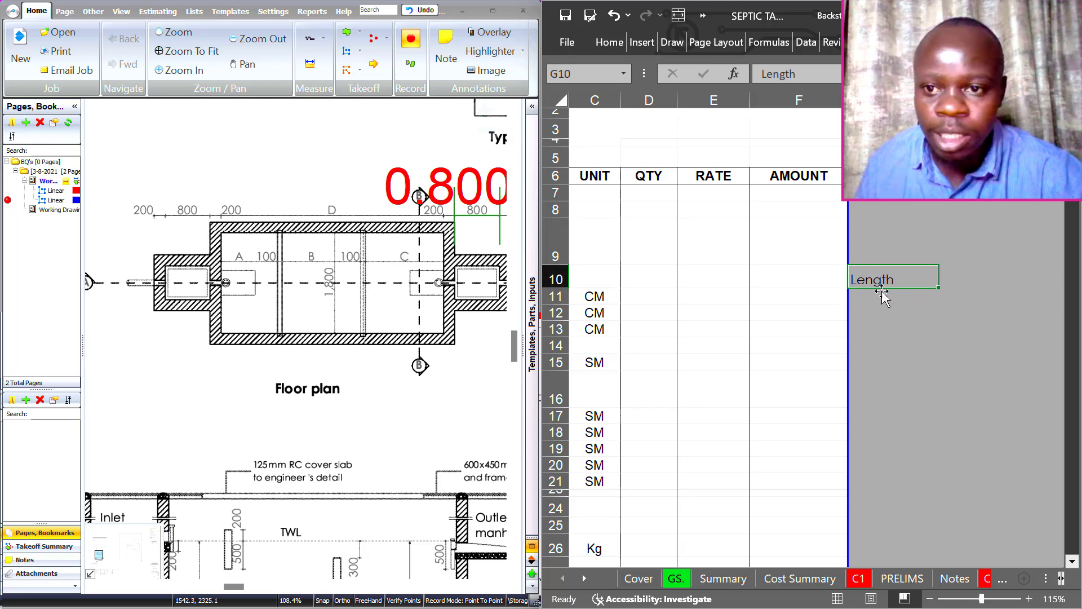
left_click(883, 278)
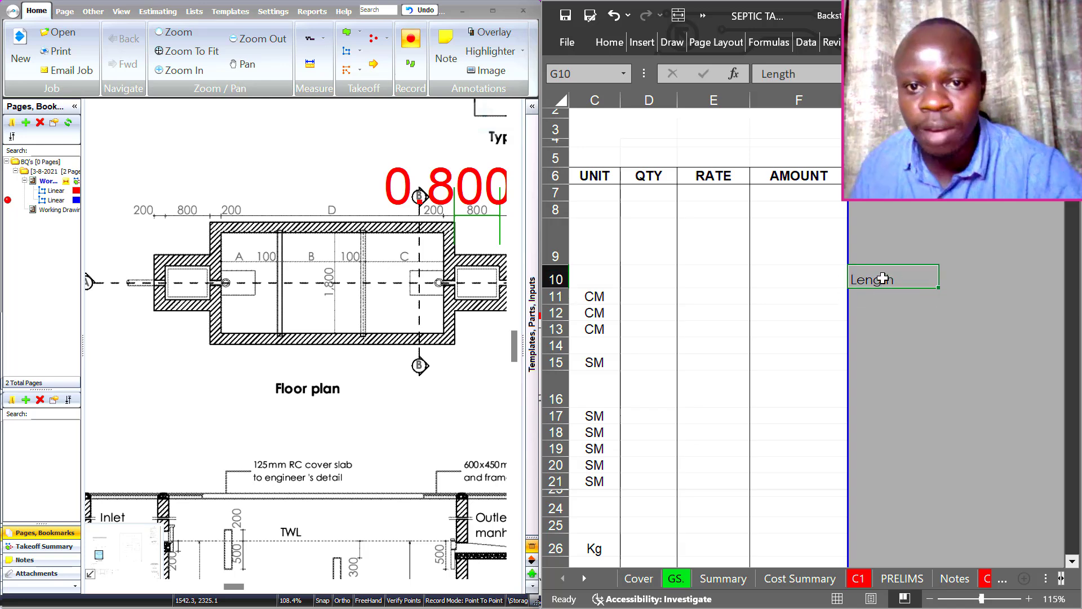
Begin the G11 Length formula with the slab projections =0.165+0.2
left_click(892, 293)
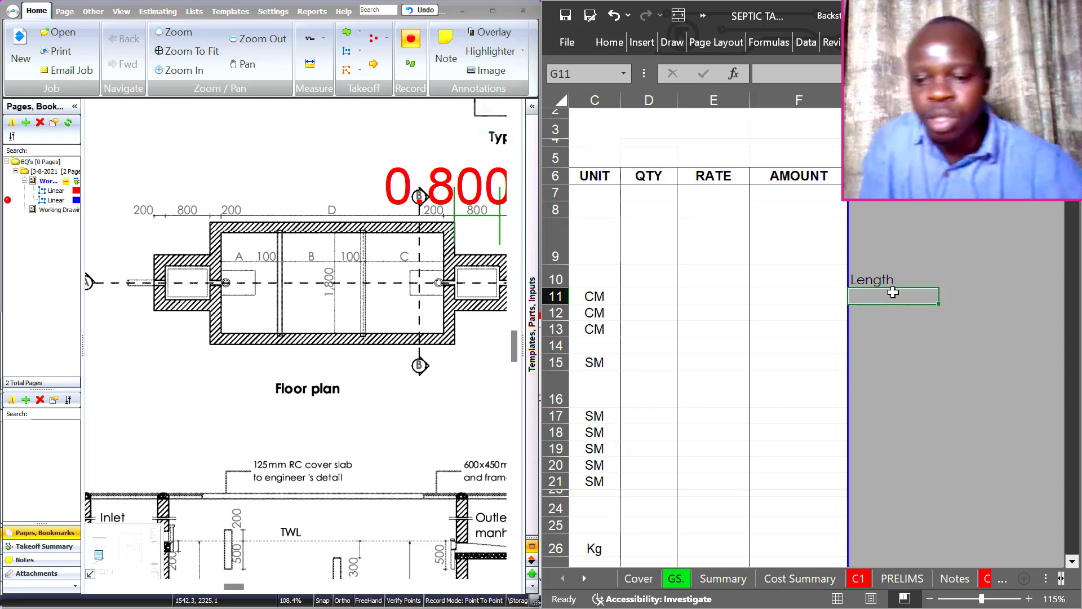
type("=1")
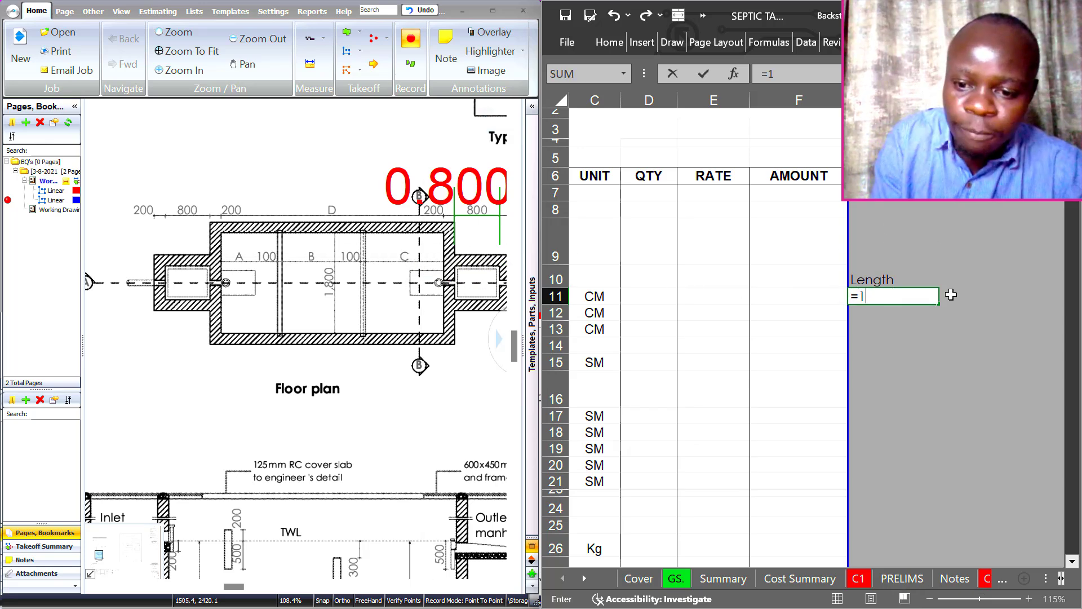
key("BackSpace")
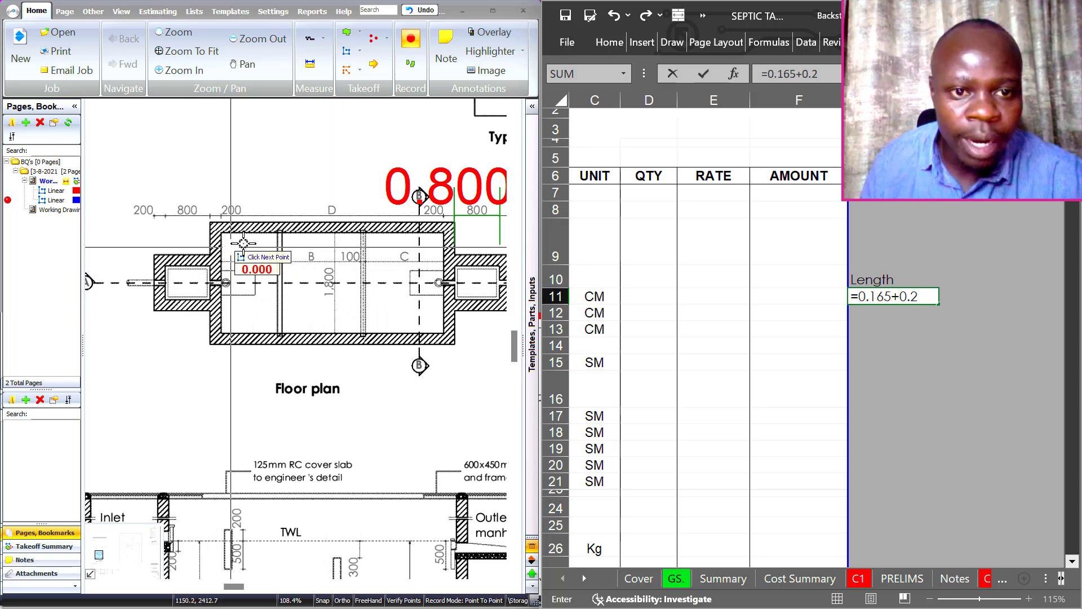
scroll(309, 272, "down", 3)
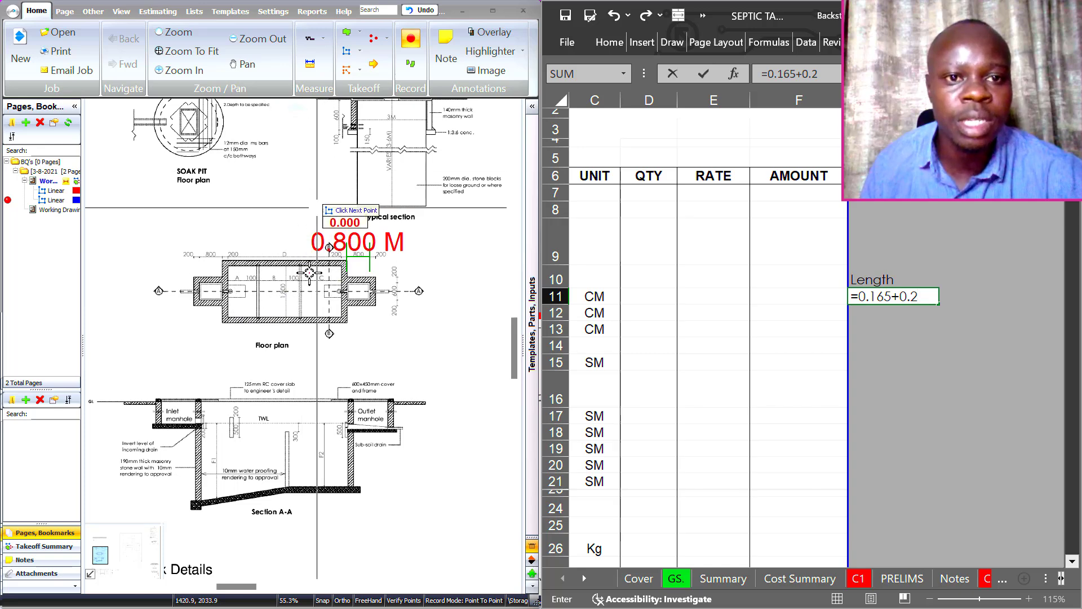
scroll(309, 273, "down", 2)
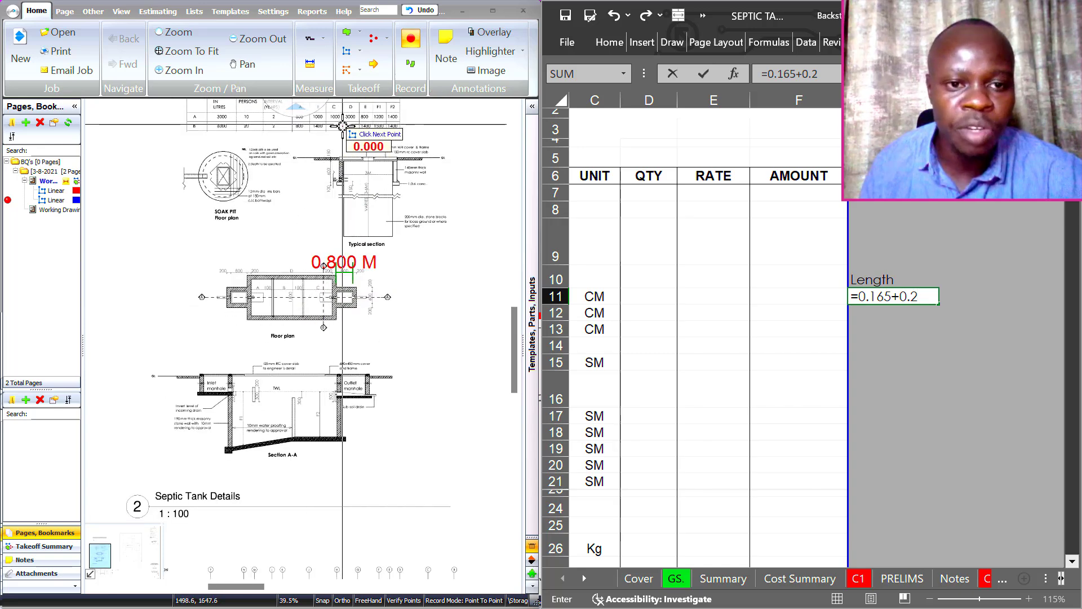
scroll(271, 294, "up", 3)
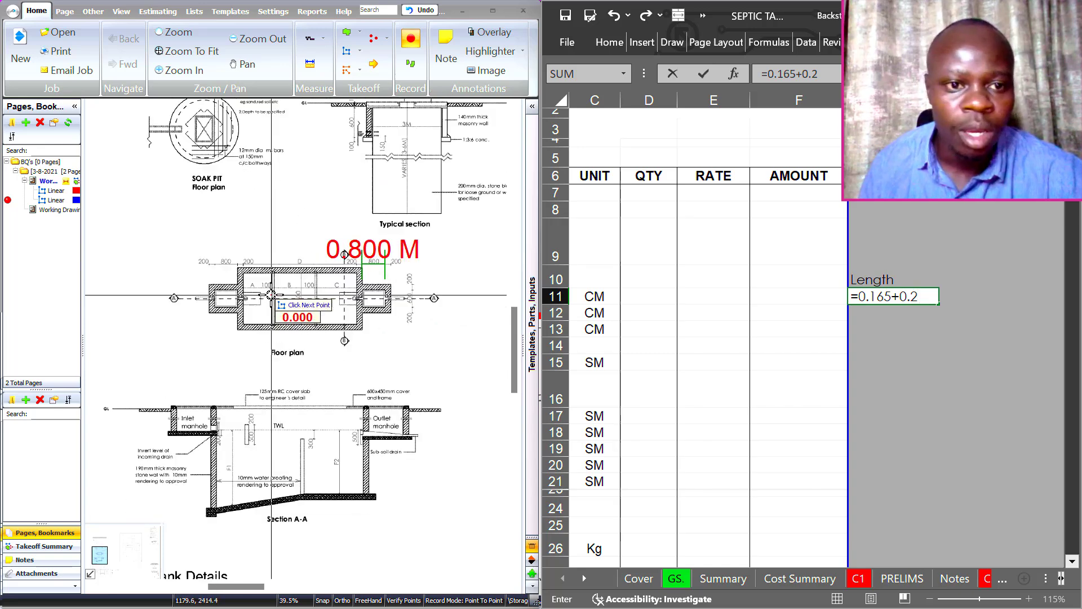
Append +3.6+0.2+0.23 to the Length formula and verify the 4.395 result
left_click(921, 297)
type("+")
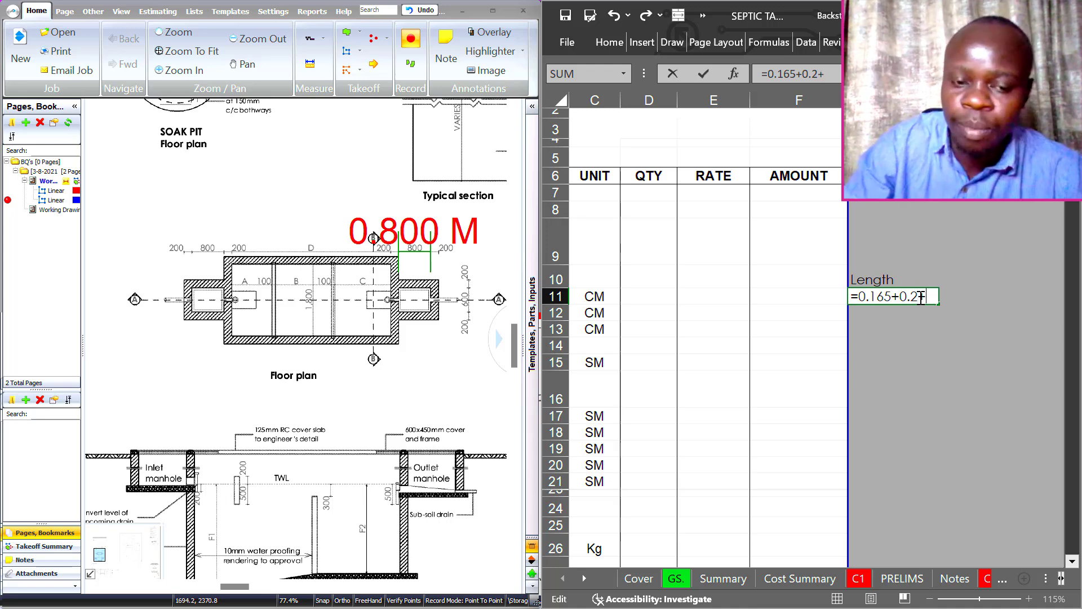
type("3.6+")
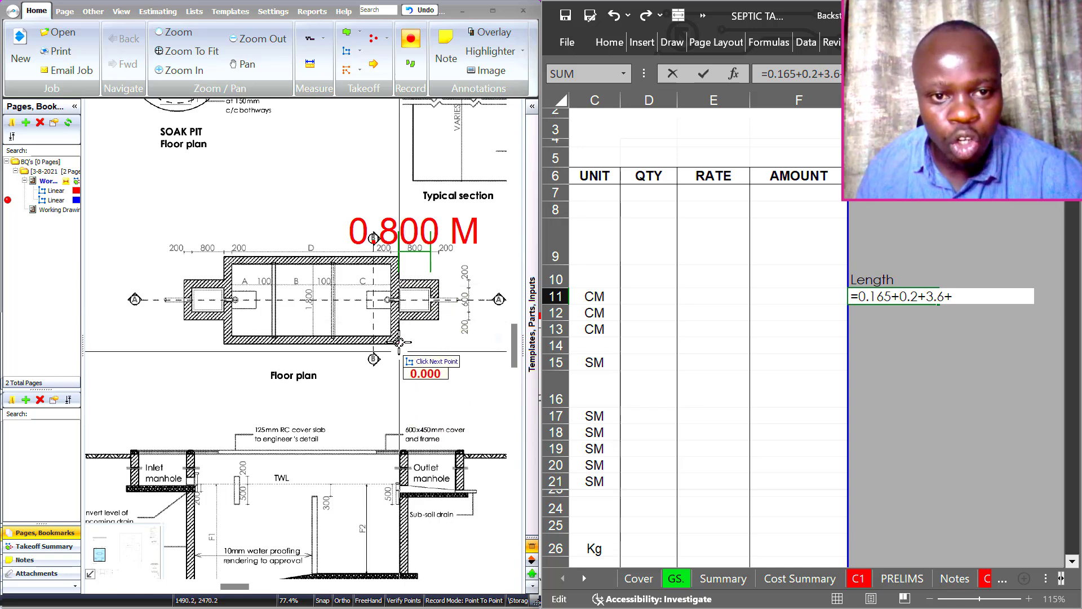
scroll(399, 342, "down", 2)
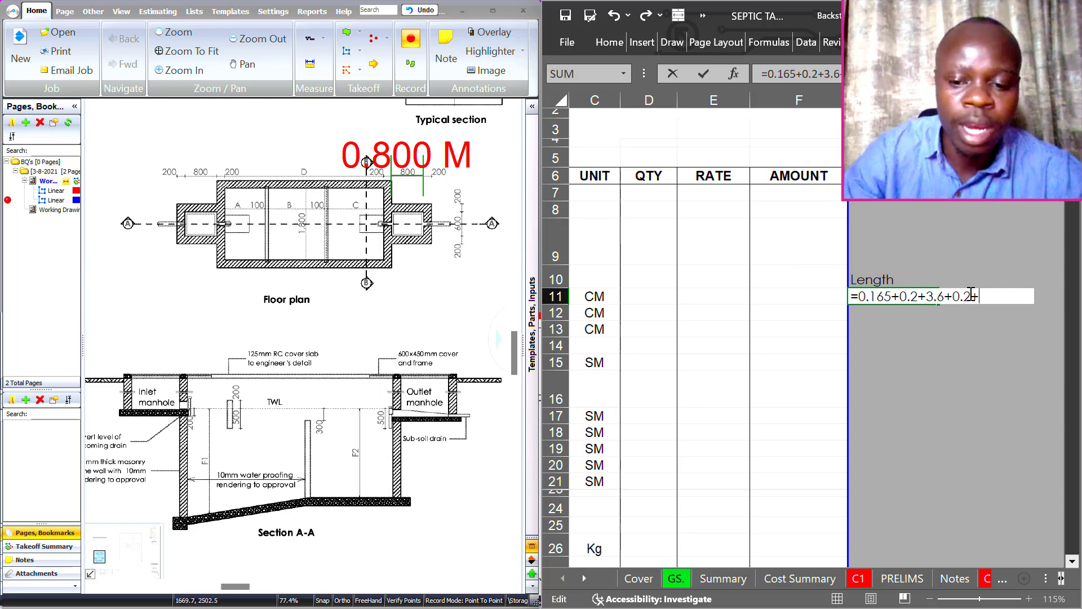
type("0.23")
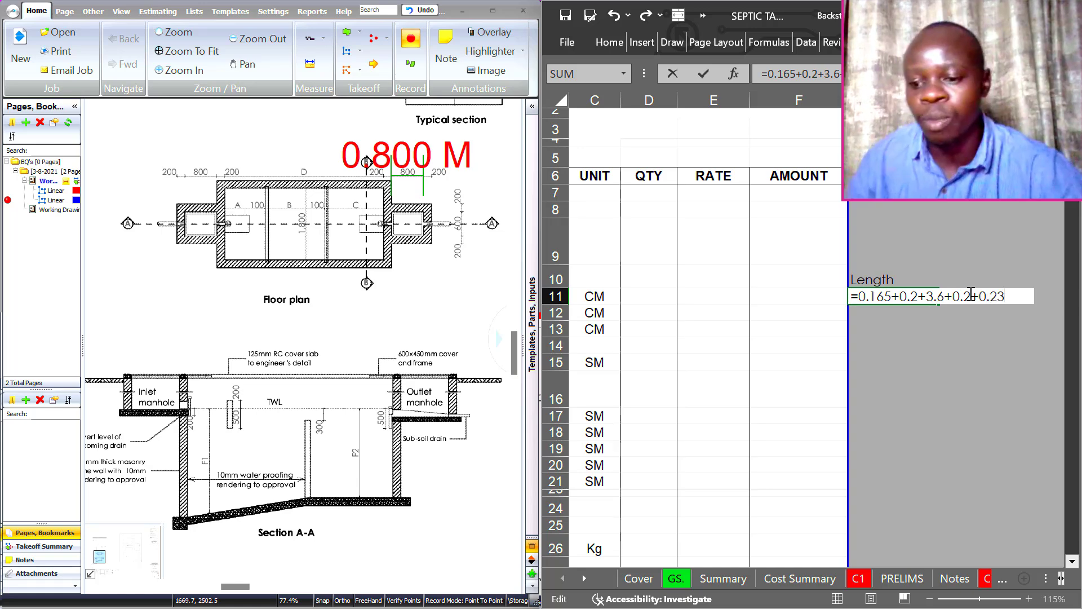
key("Return")
left_click(912, 296)
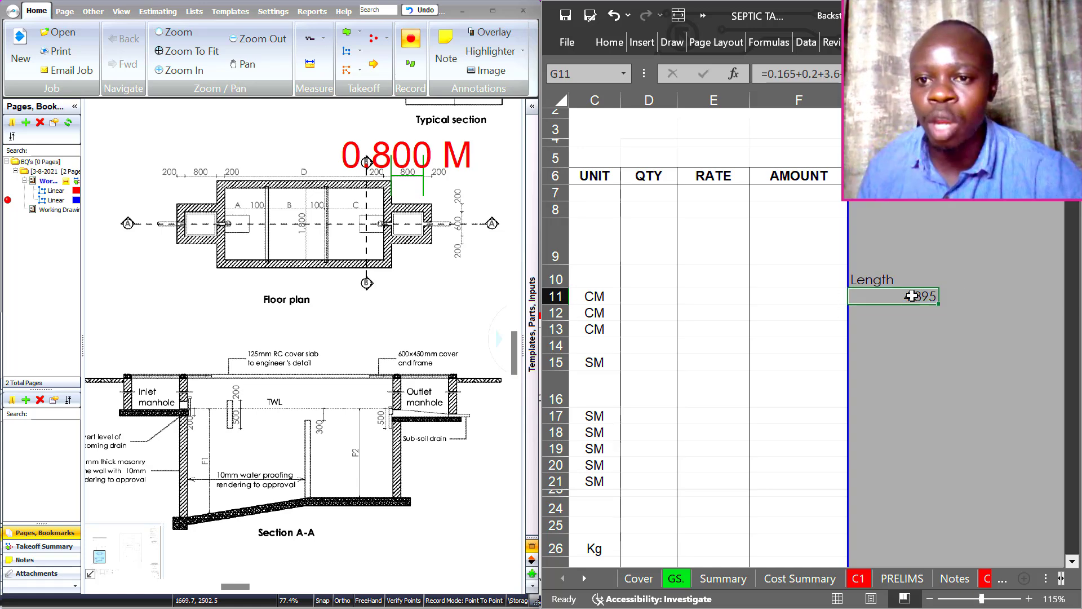
left_click(883, 279)
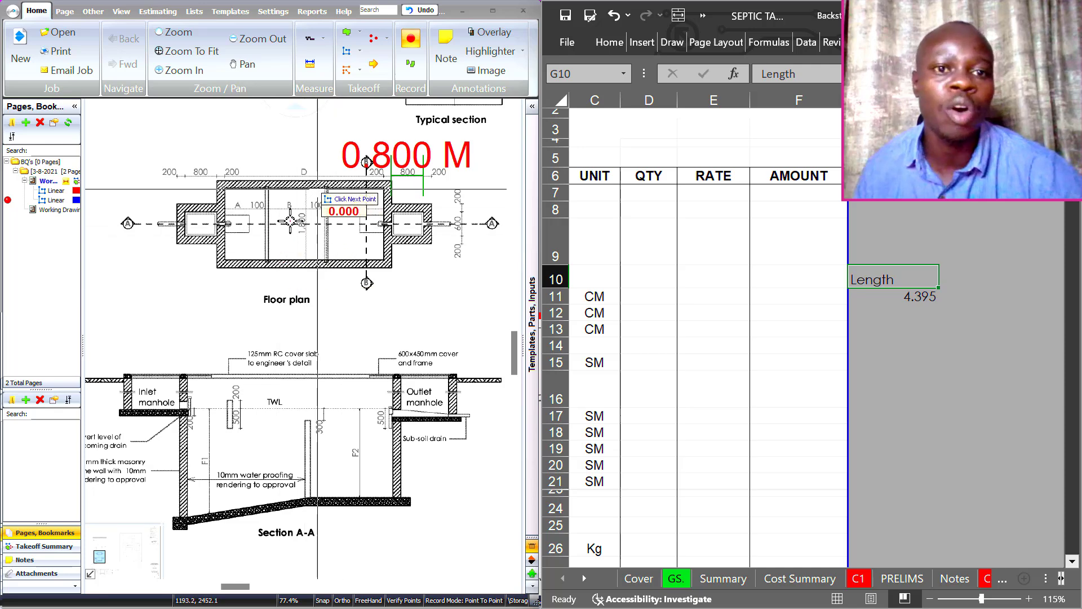
left_click(907, 299)
Add a Width heading in H10 and start a formula beneath it in H11
left_click(907, 279)
left_click(924, 296)
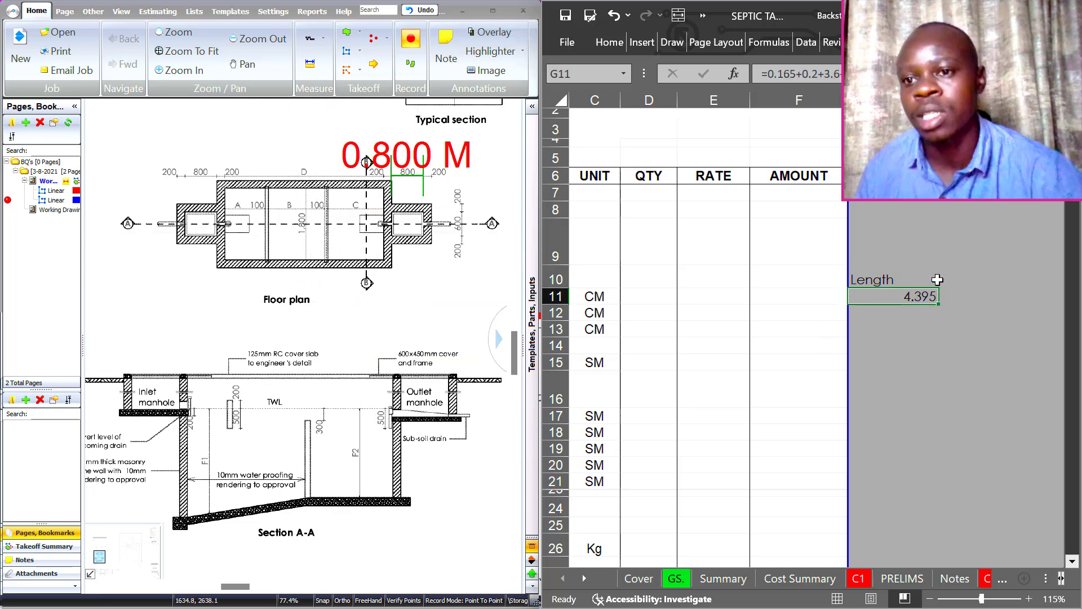
left_click(951, 280)
type("Width")
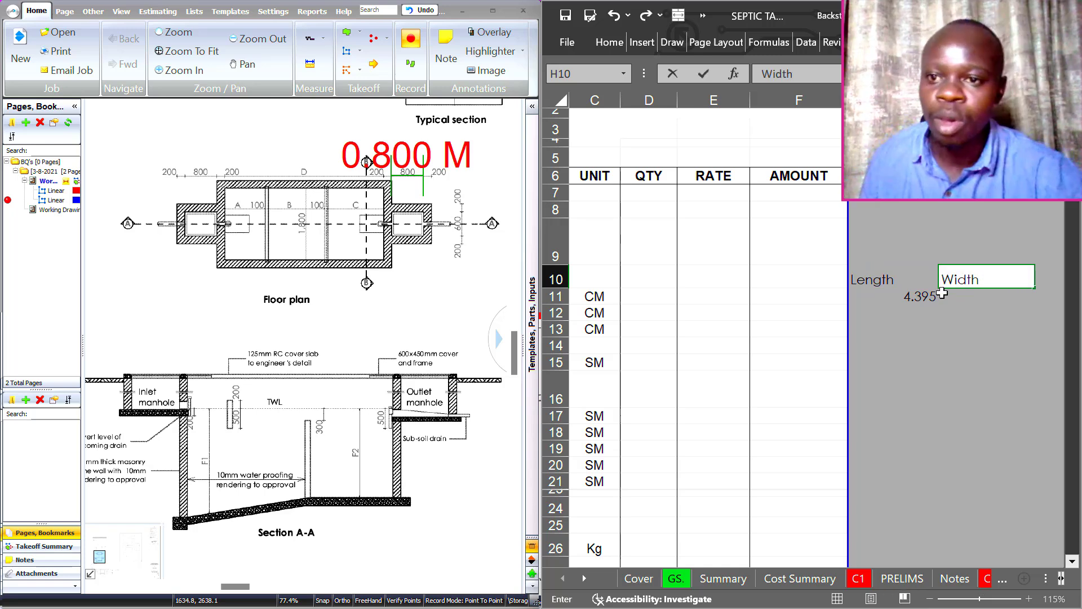
left_click(967, 298)
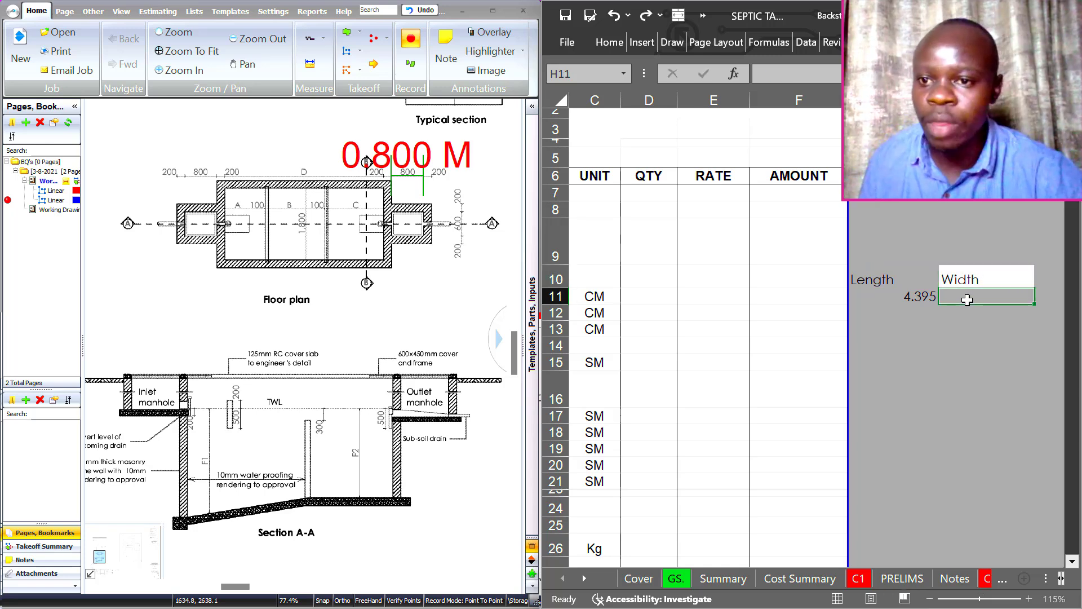
type("=")
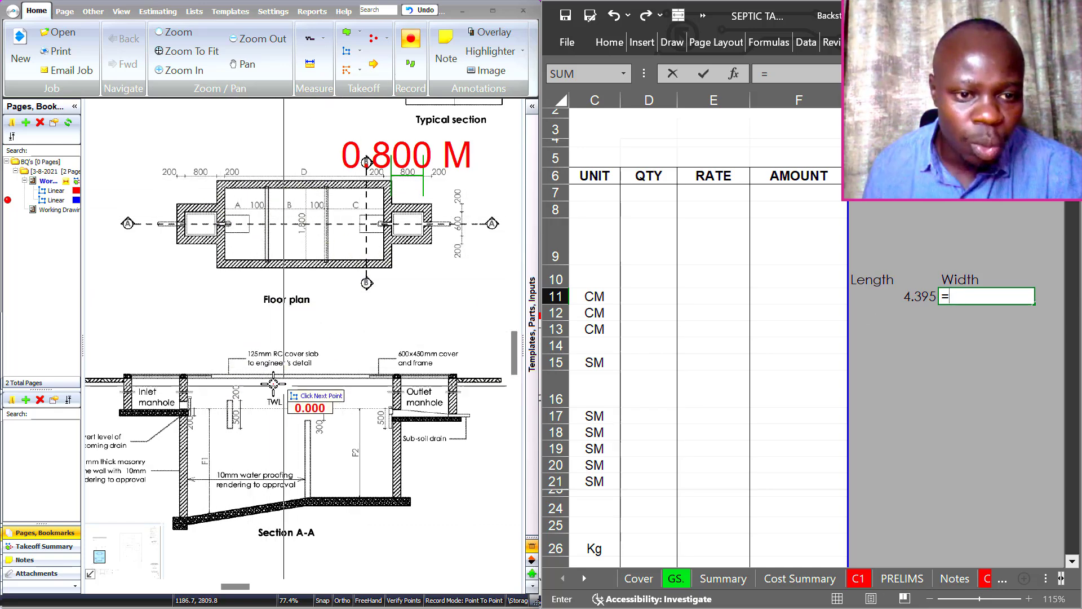
Measure across the tank on the floor plan to check the 1,800 internal width
scroll(304, 189, "up", 1)
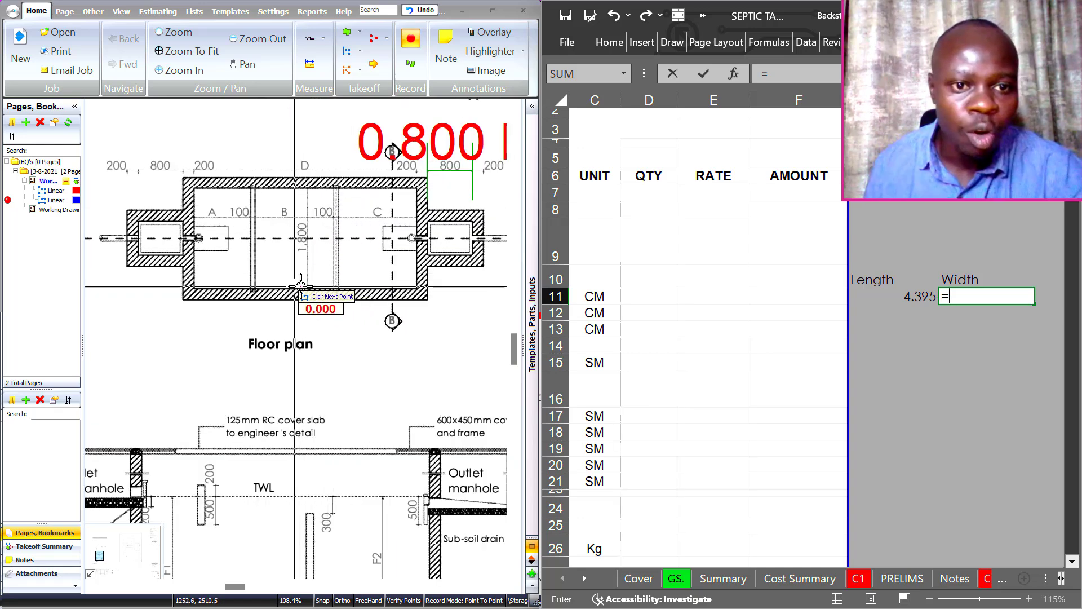
scroll(310, 189, "up", 4)
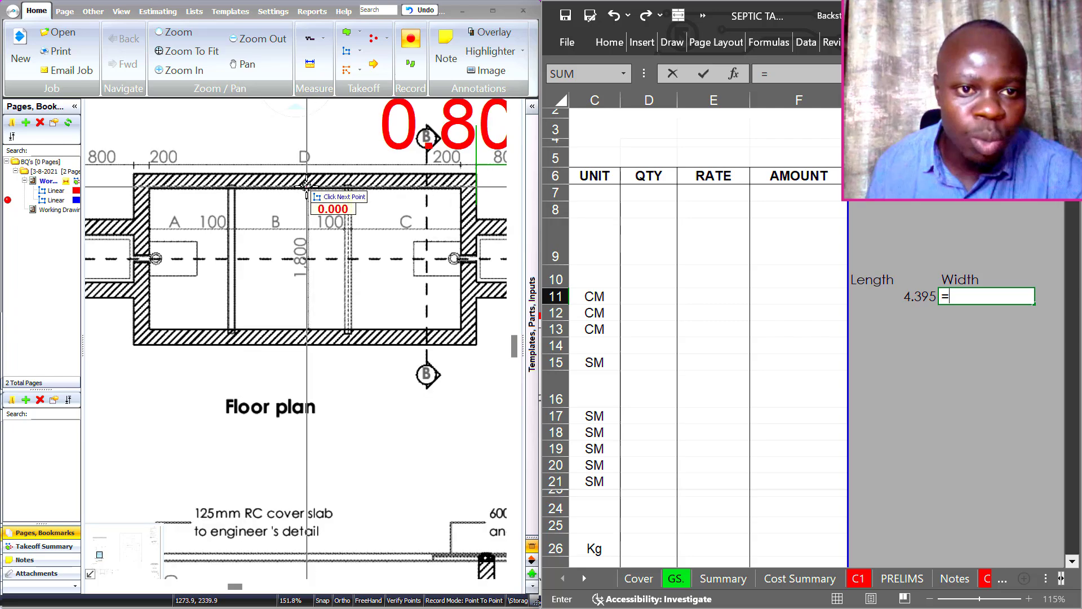
left_click(308, 193)
scroll(315, 195, "down", 5)
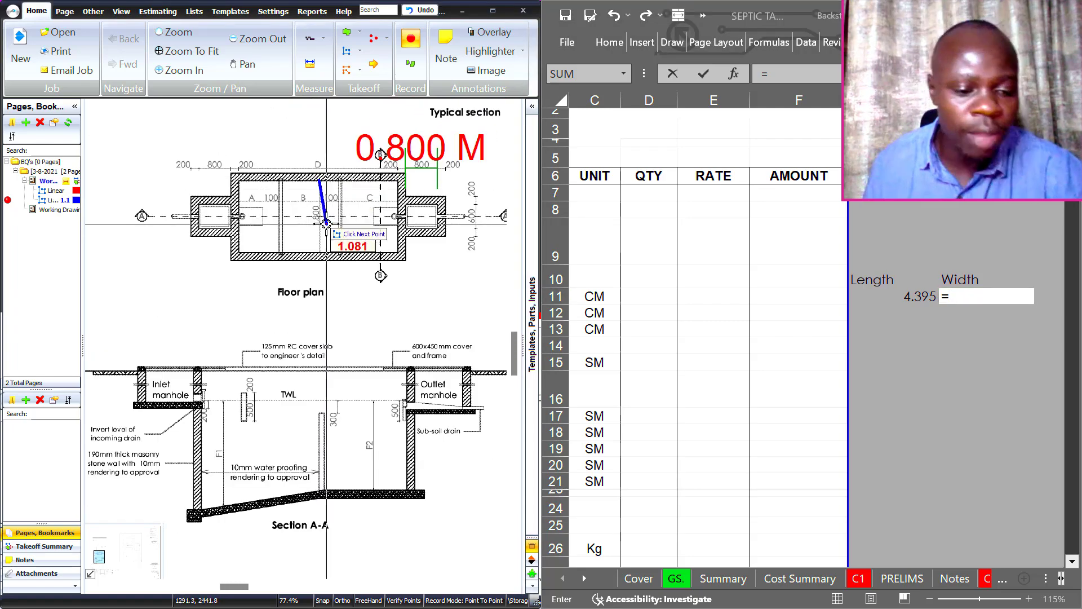
scroll(318, 248, "up", 3)
scroll(321, 238, "up", 2)
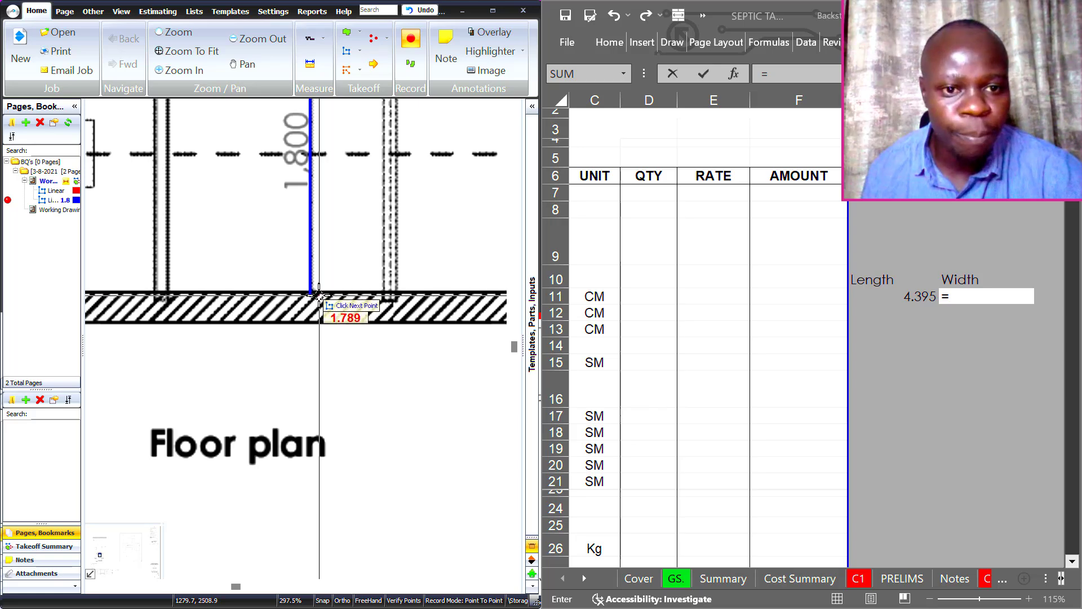
right_click(320, 297)
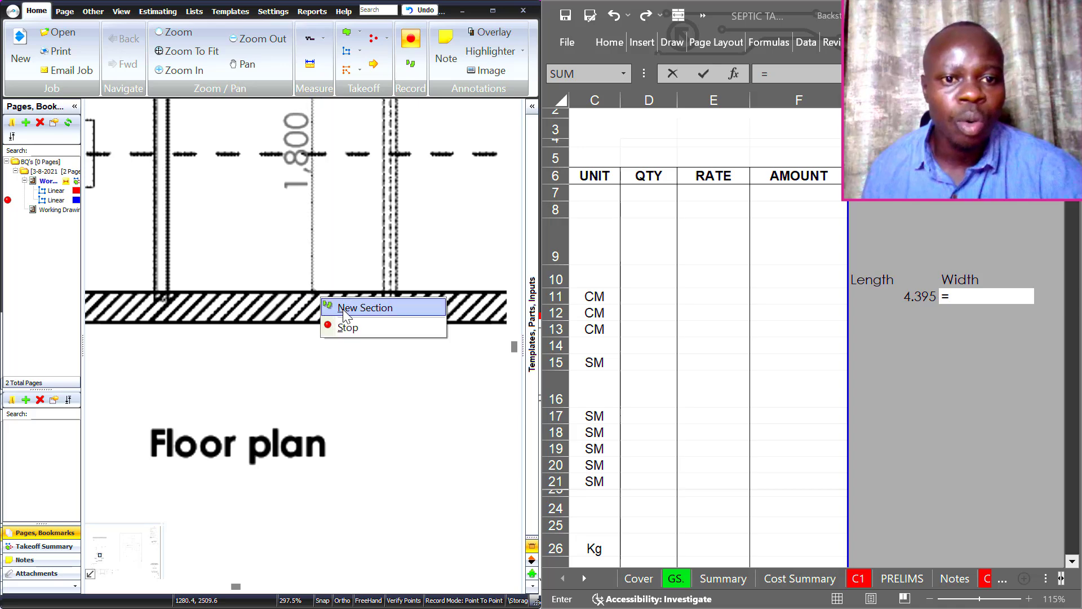
left_click(334, 307)
scroll(322, 310, "down", 6)
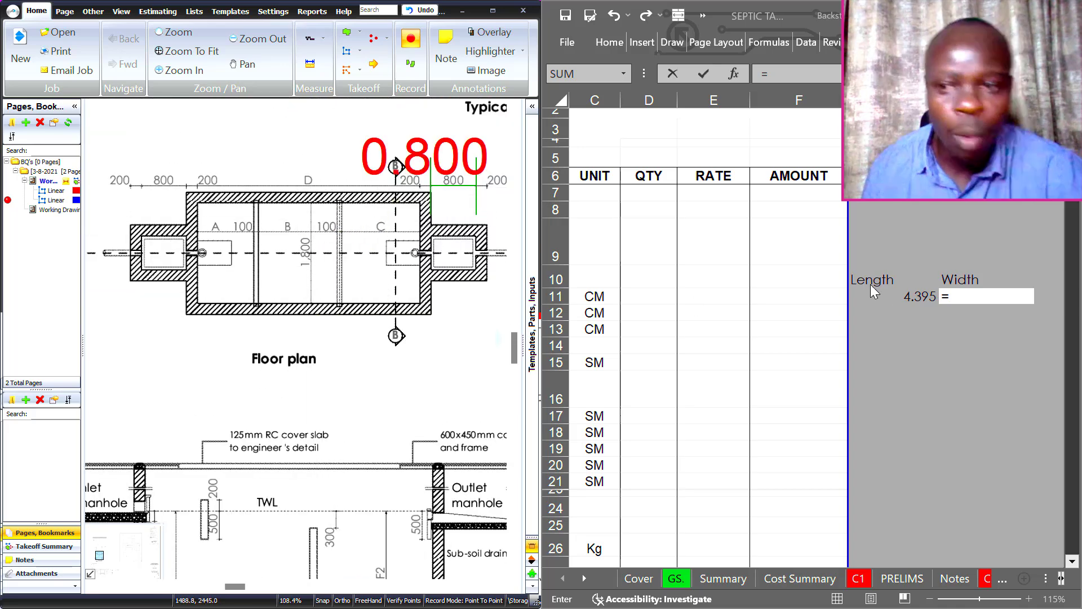
Enter =1.8 in the Width cell and re-measure the tank width on the floor plan
left_click(972, 297)
type("=1")
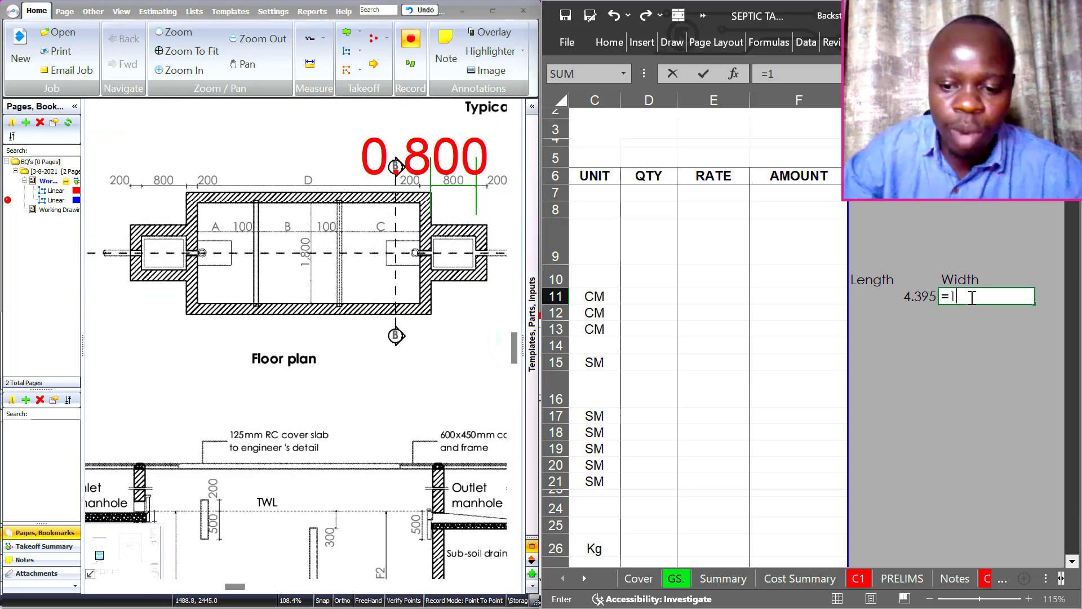
type(".8+0.2*2+")
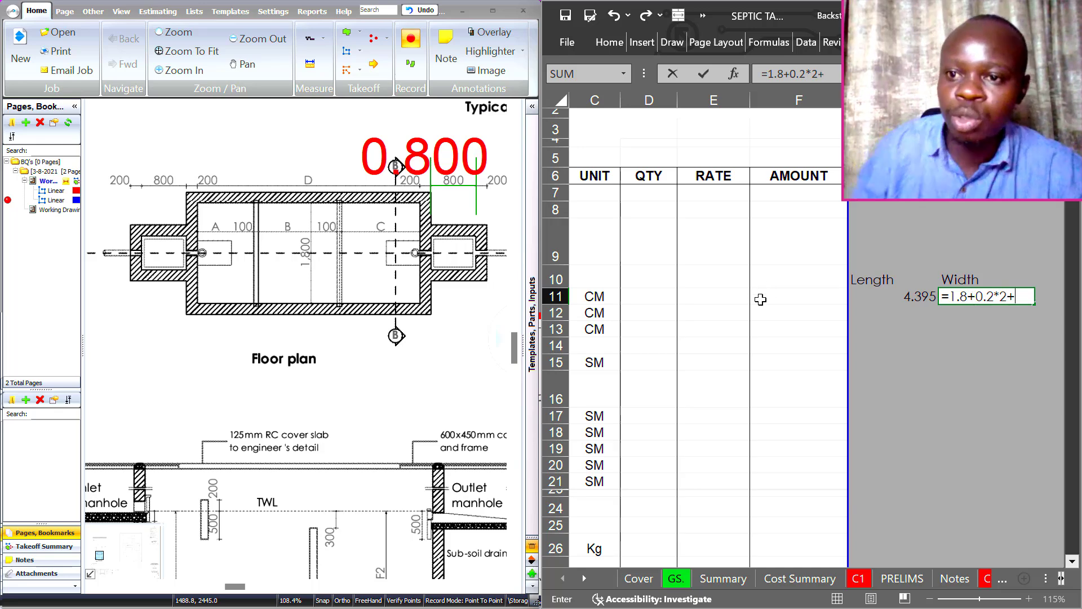
scroll(457, 284, "down", 4)
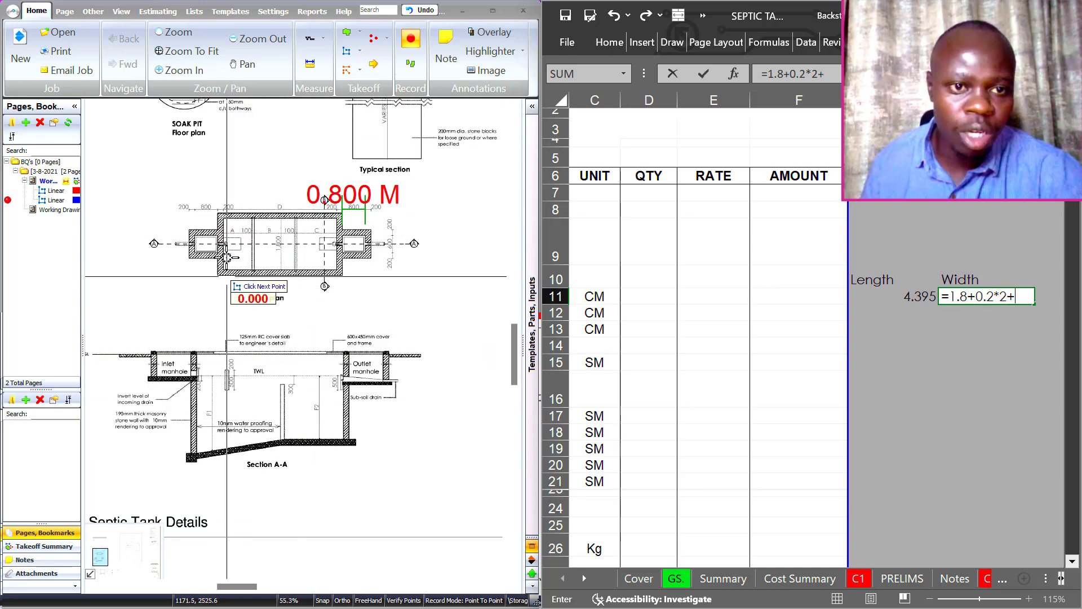
left_click(234, 231)
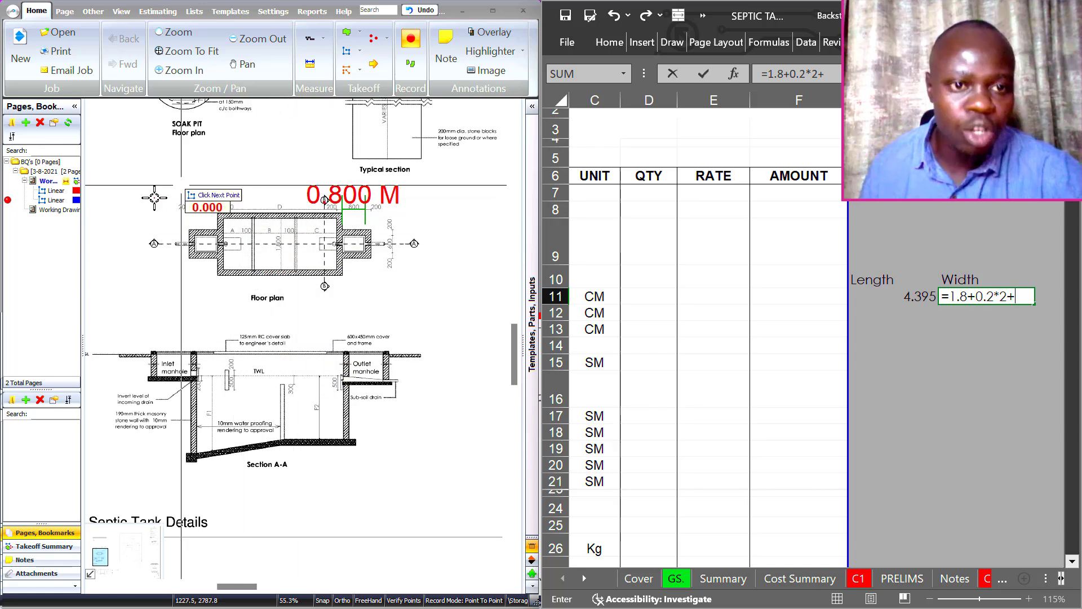
left_click(259, 242)
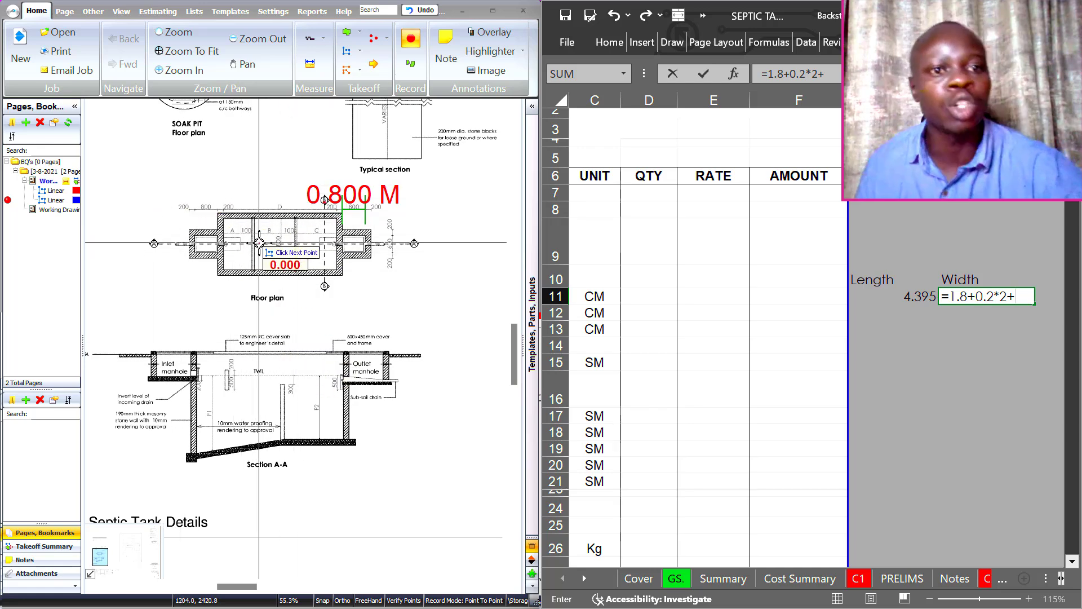
left_click(284, 193)
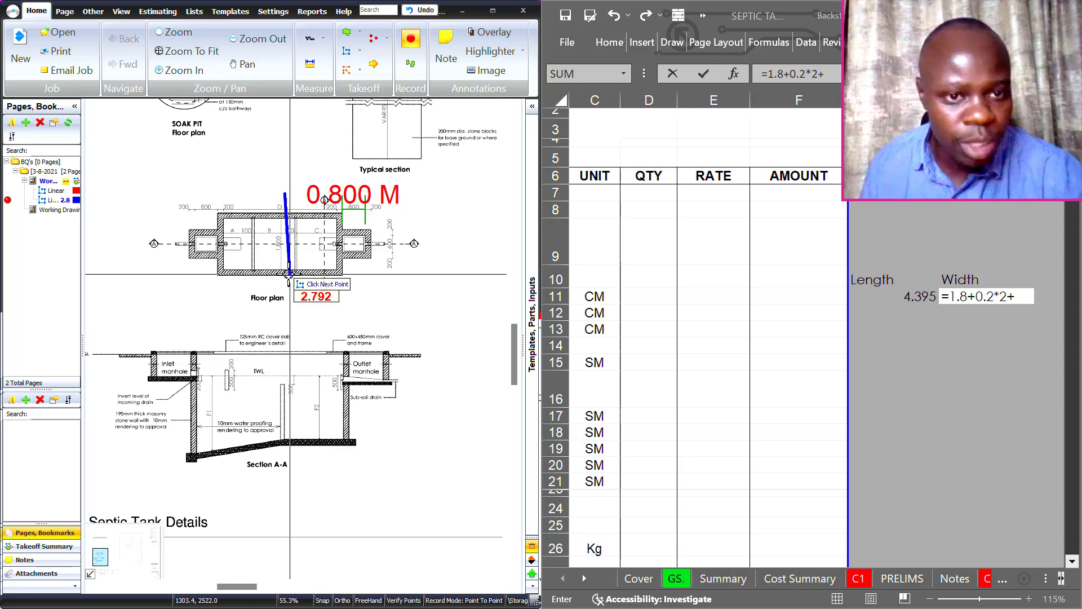
scroll(274, 252, "up", 3)
right_click(274, 253)
left_click(288, 281)
Complete the Width formula as =1.8+0.2*2+0.23*2 and commit it
scroll(316, 338, "down", 1)
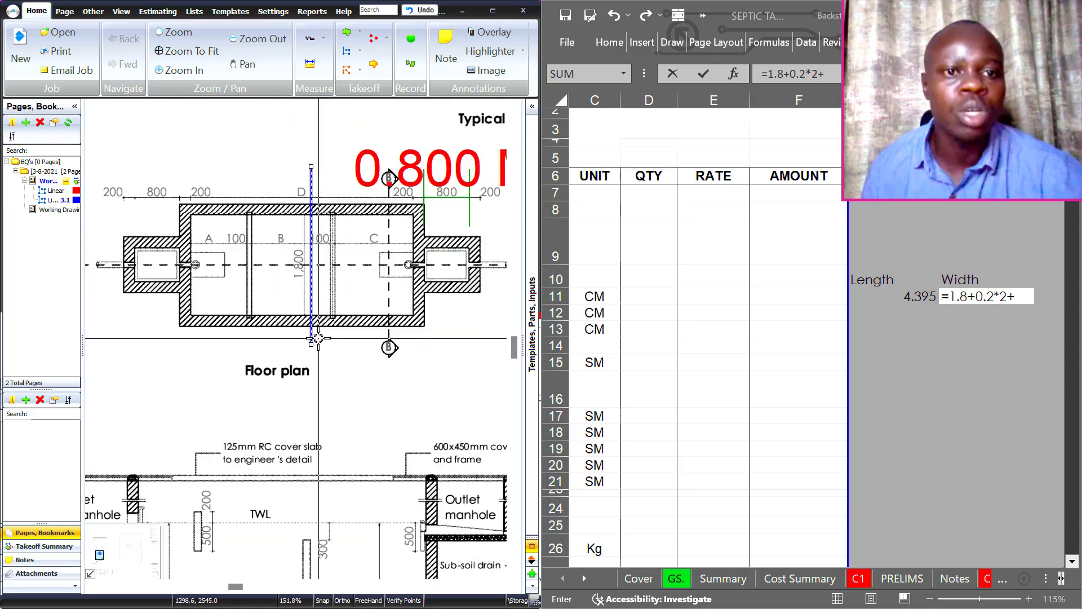
scroll(324, 375, "down", 1)
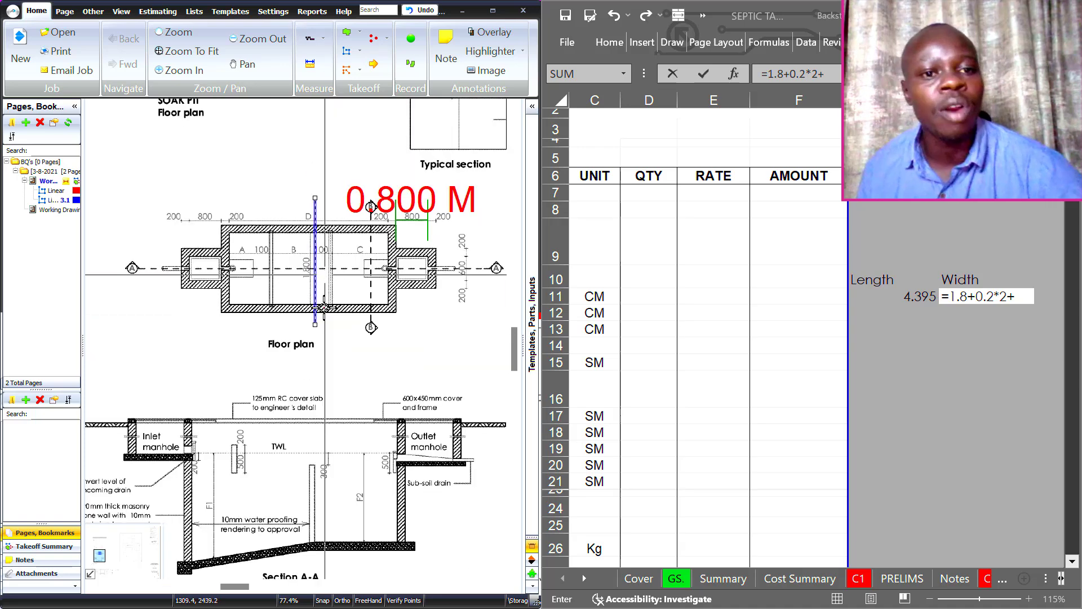
scroll(326, 377, "down", 1)
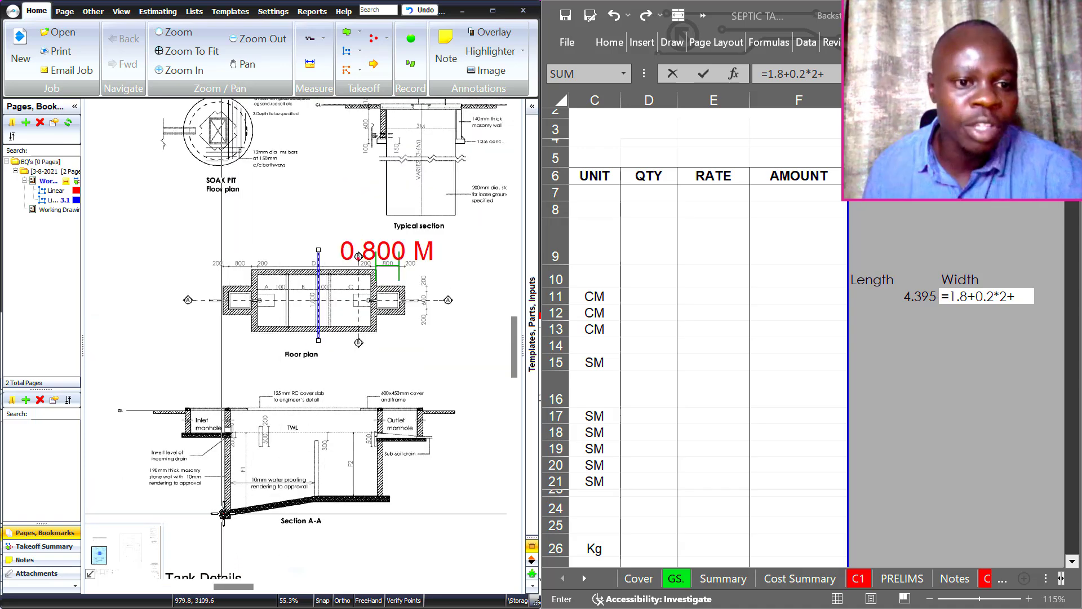
scroll(228, 516, "up", 3)
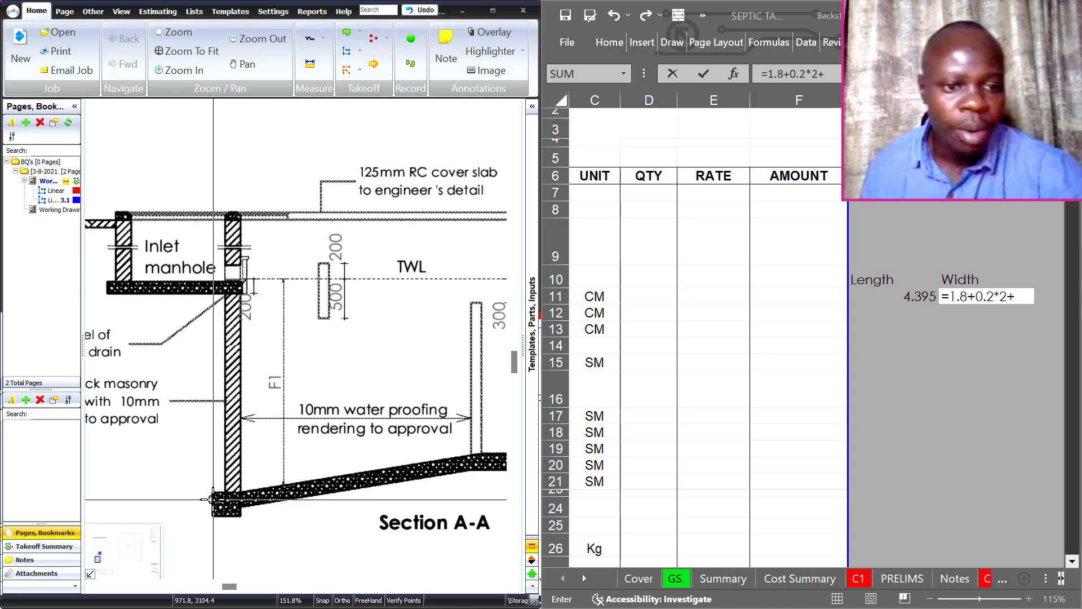
scroll(222, 496, "down", 2)
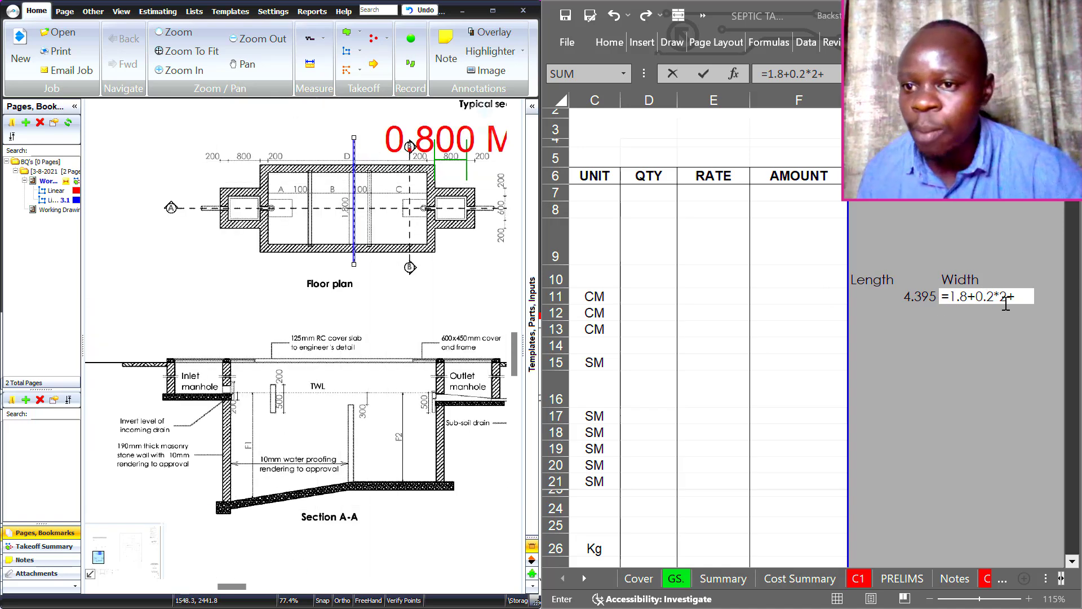
left_click(1026, 297)
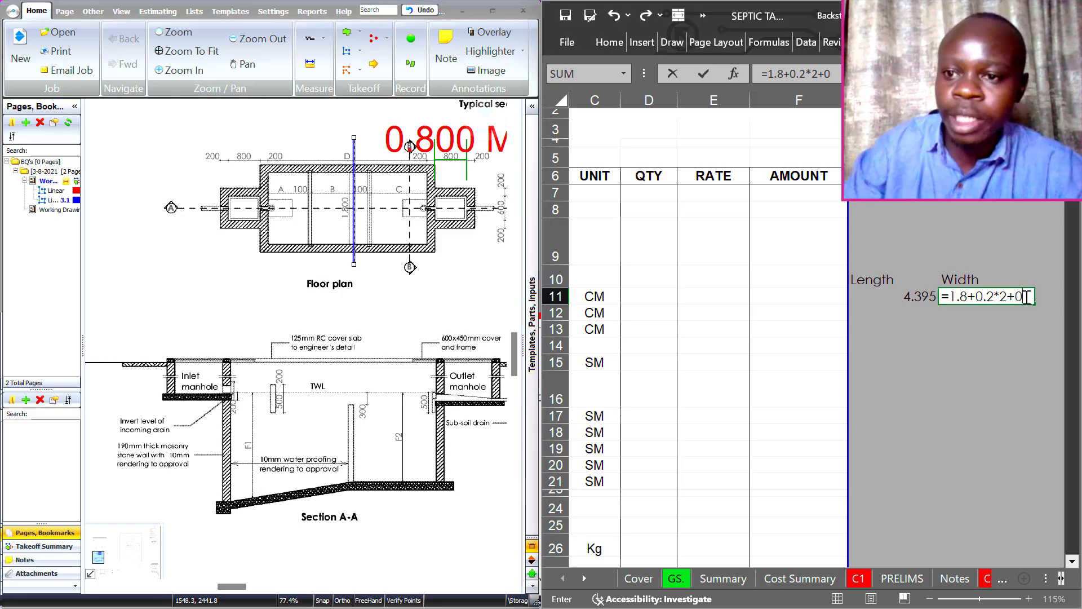
type("1")
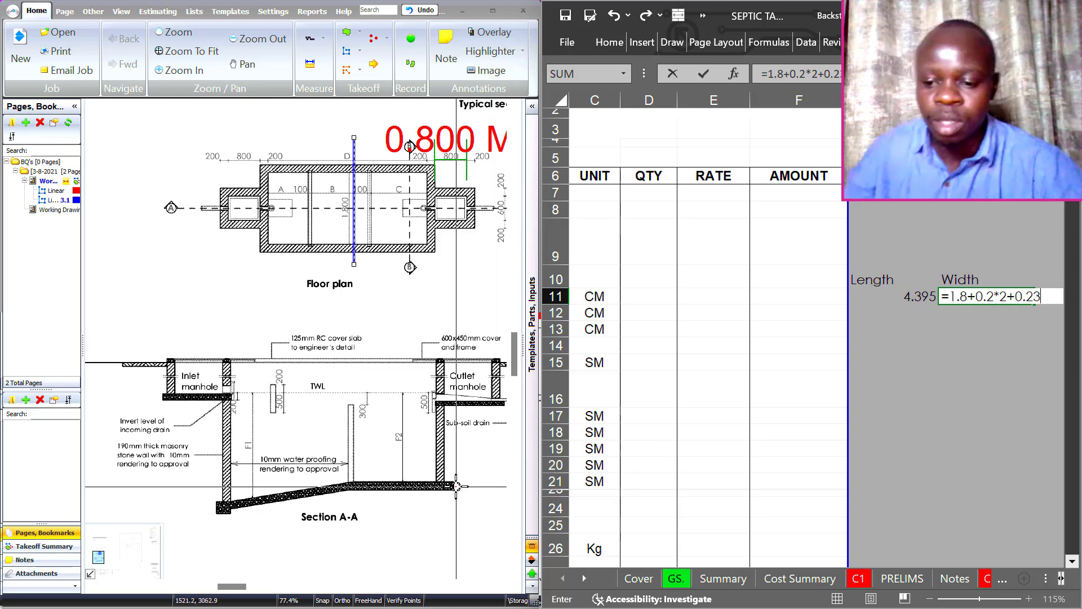
type("2")
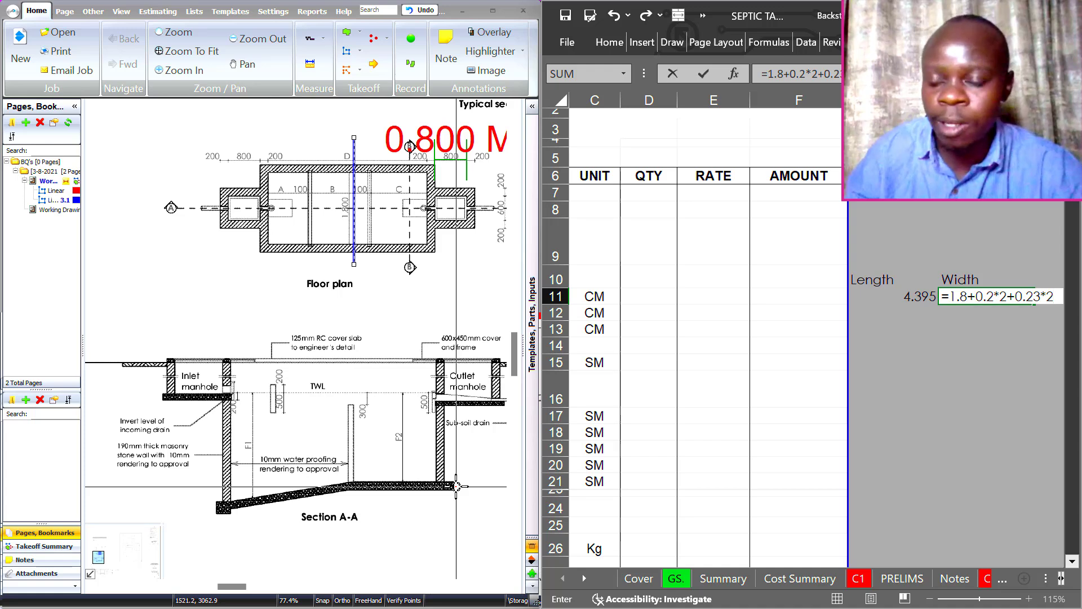
key("Return")
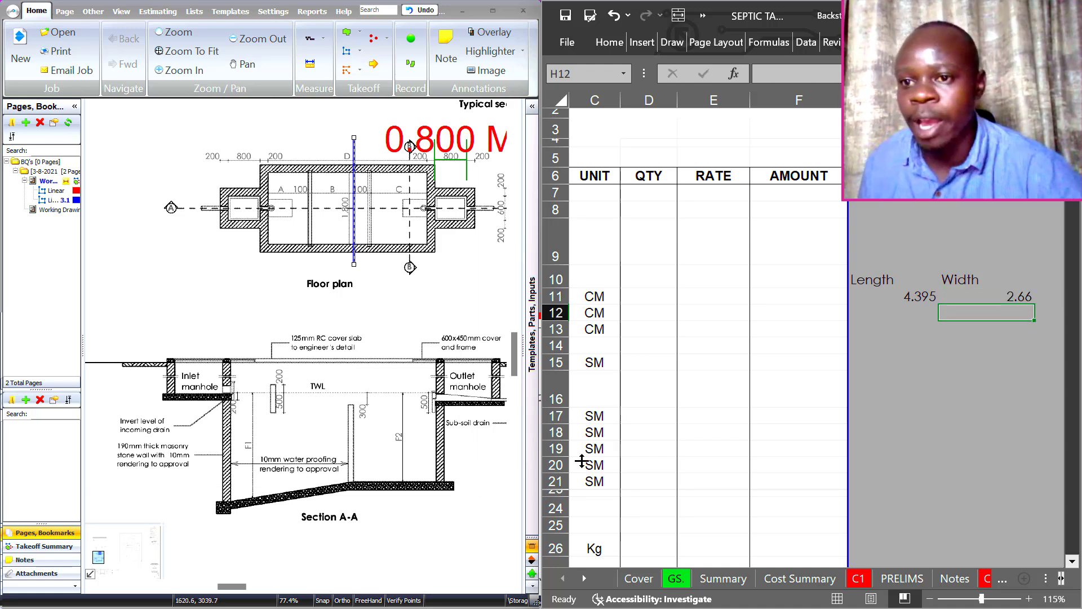
Review the 2.66 Width result and its formula, then move to cell I10
left_click(986, 292)
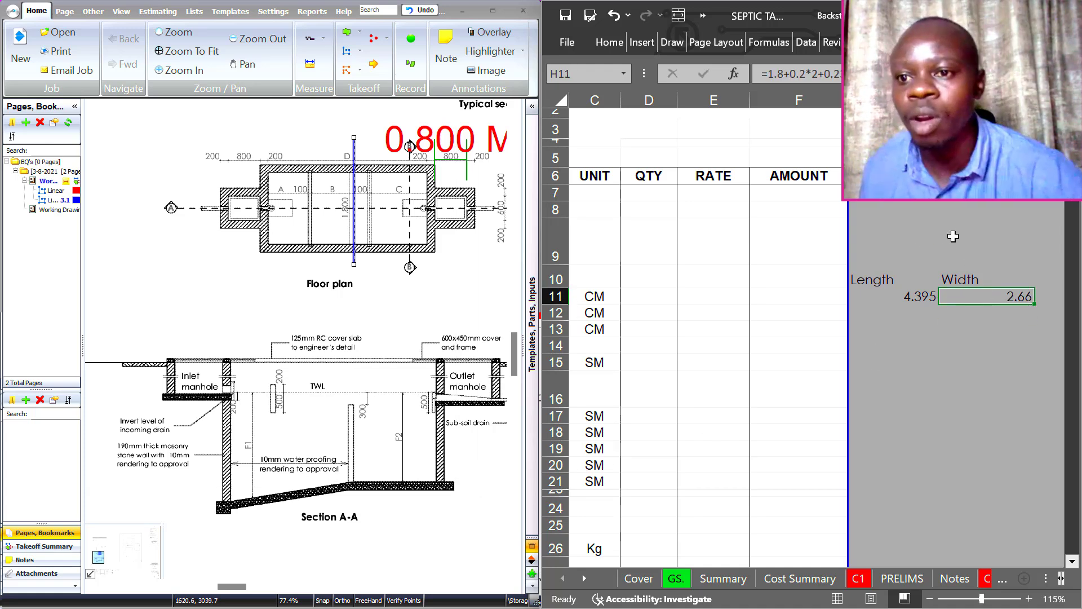
left_click(970, 275)
left_click(998, 297)
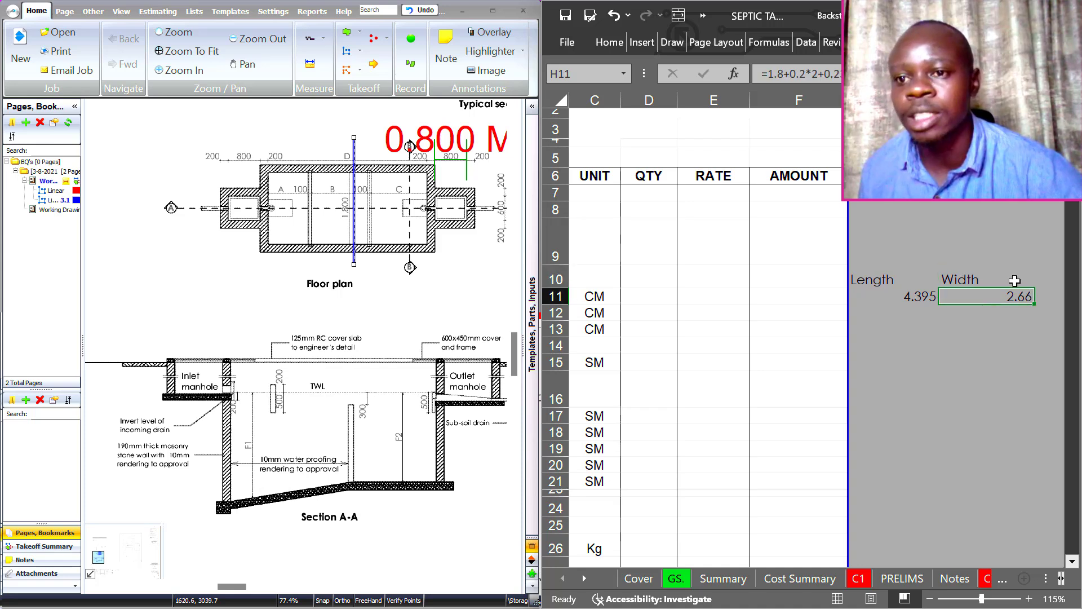
left_click(1012, 280)
key("Right")
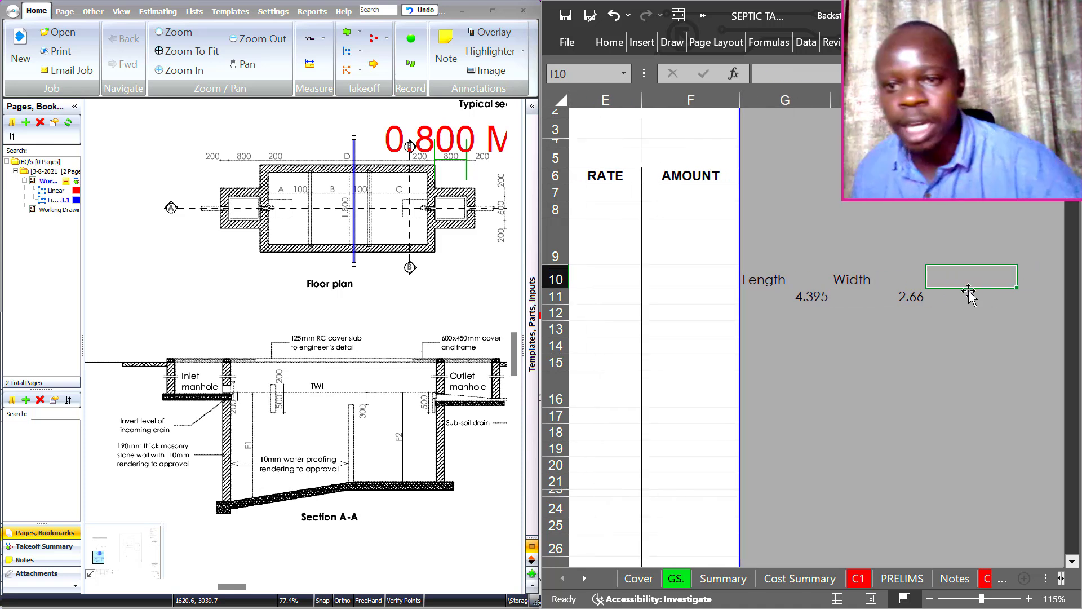
Enter the Depth heading in I10 and zoom in and out on Section A-A
type("Depth")
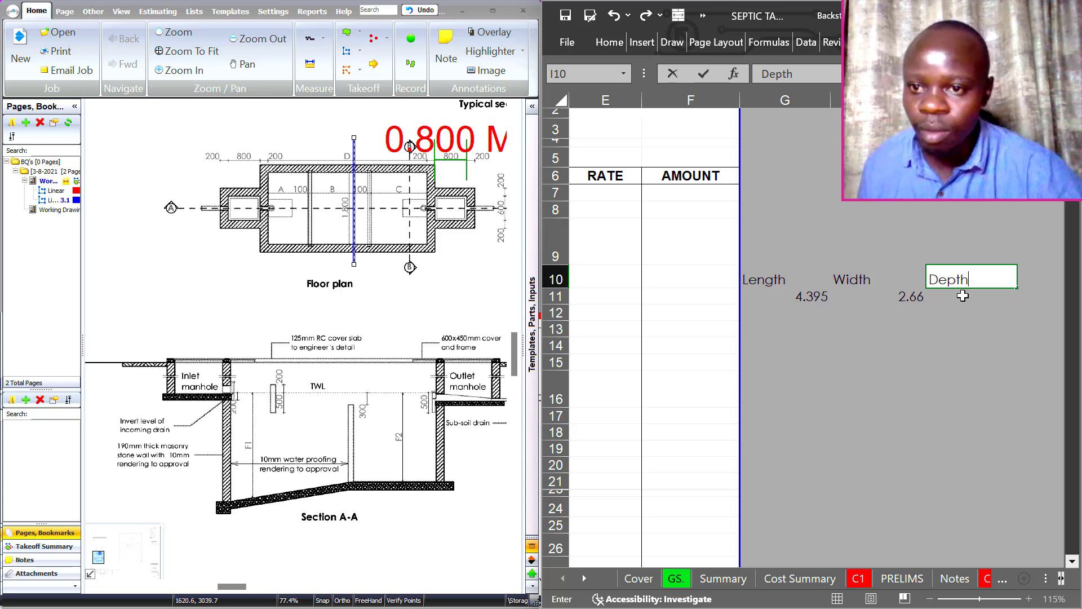
key("Return")
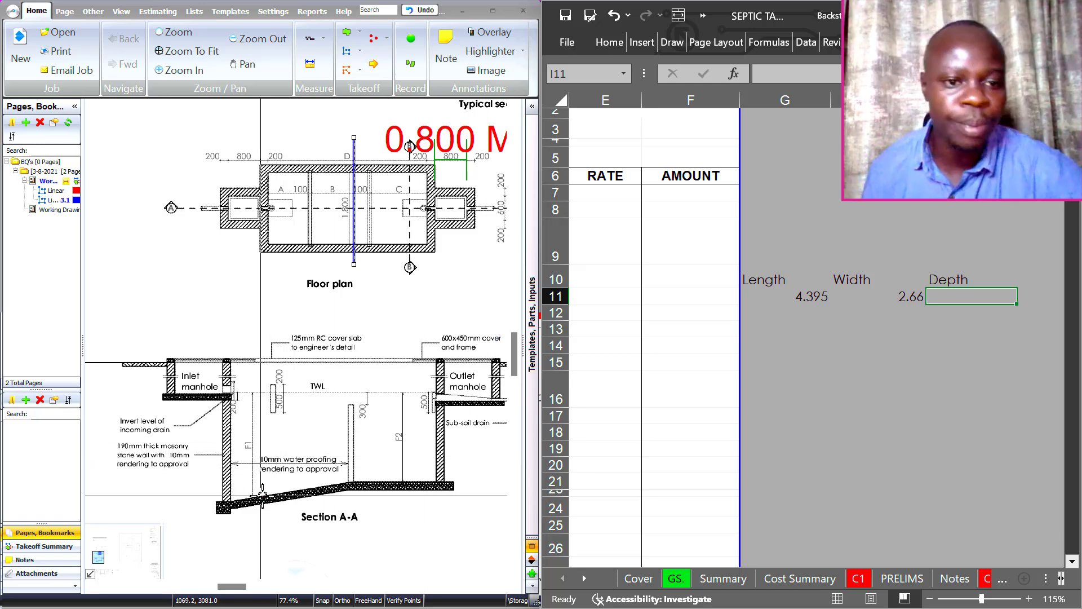
scroll(266, 493, "up", 2)
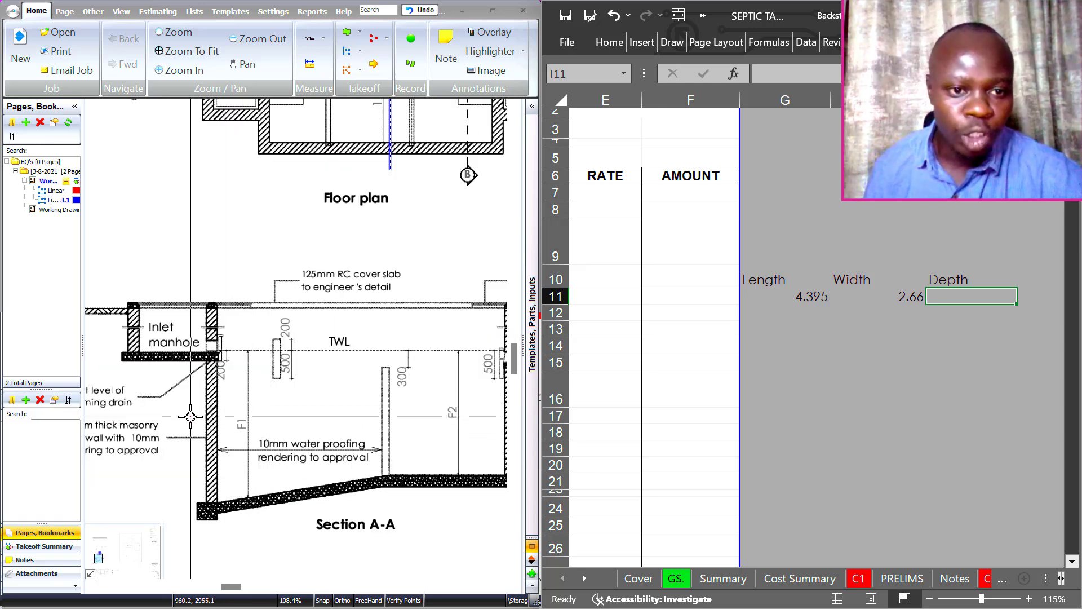
scroll(223, 402, "down", 2)
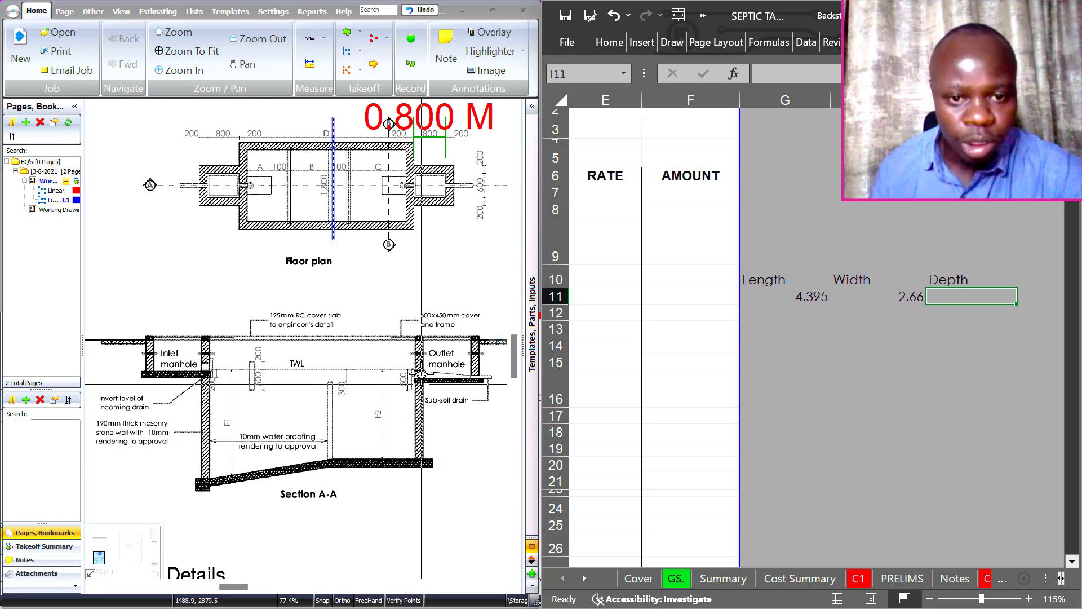
Create a new magenta linear takeoff measuring a vertical depth on Section A-A, then stop measuring
left_click(424, 480)
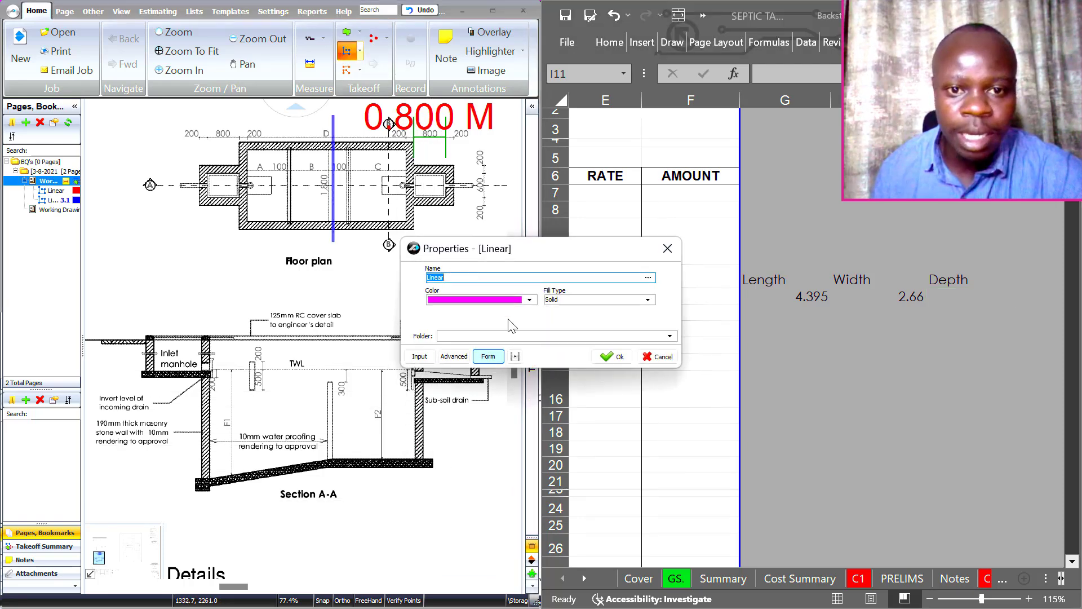
left_click(600, 356)
left_click(422, 497)
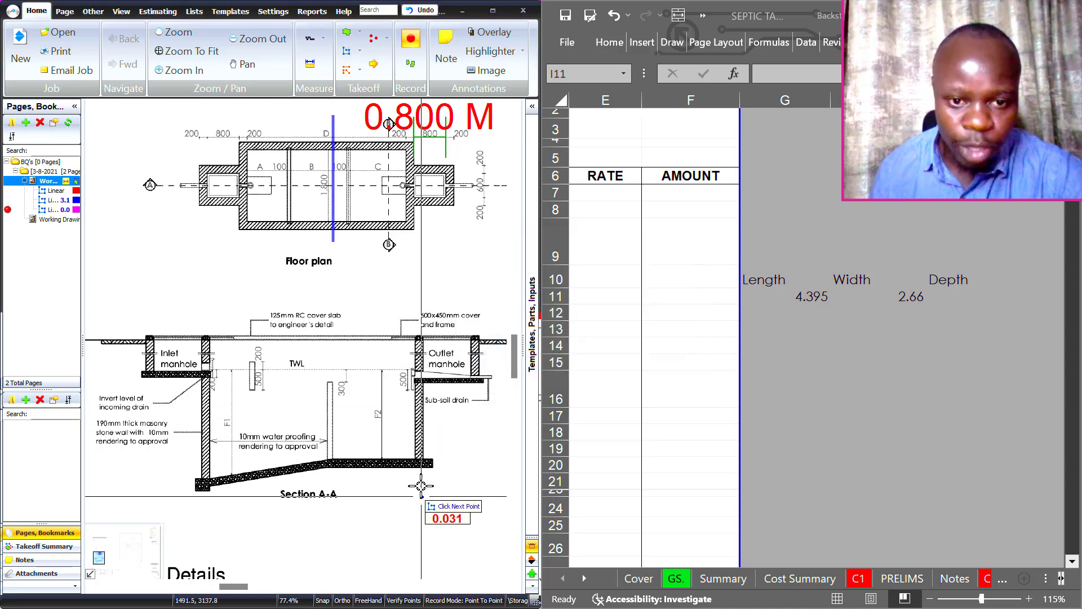
right_click(425, 392)
left_click(461, 422)
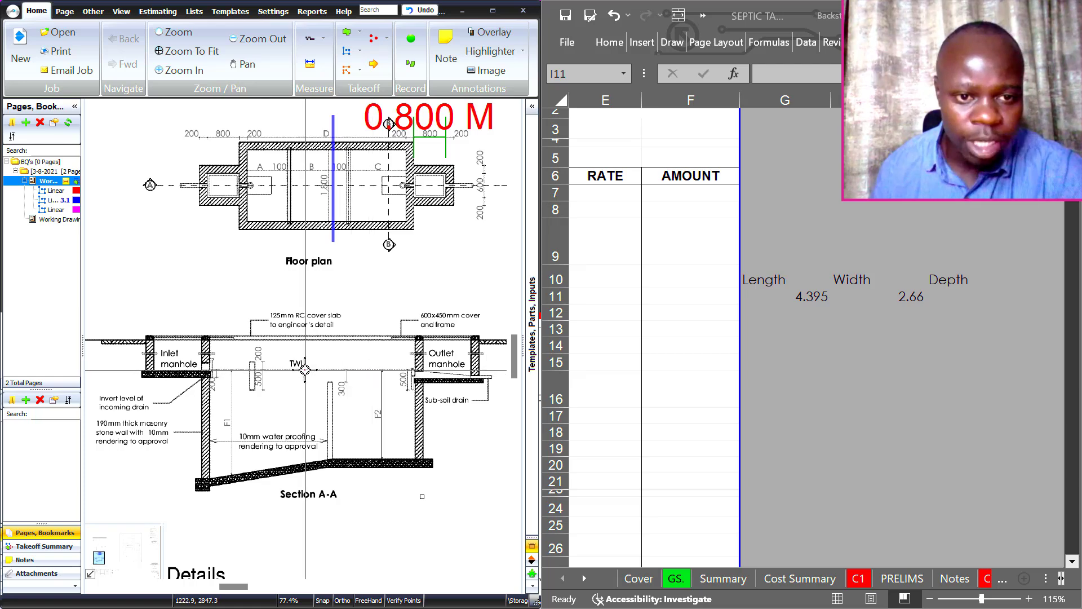
scroll(371, 372, "up", 5)
scroll(338, 314, "down", 4)
scroll(285, 333, "up", 2)
scroll(299, 322, "down", 2)
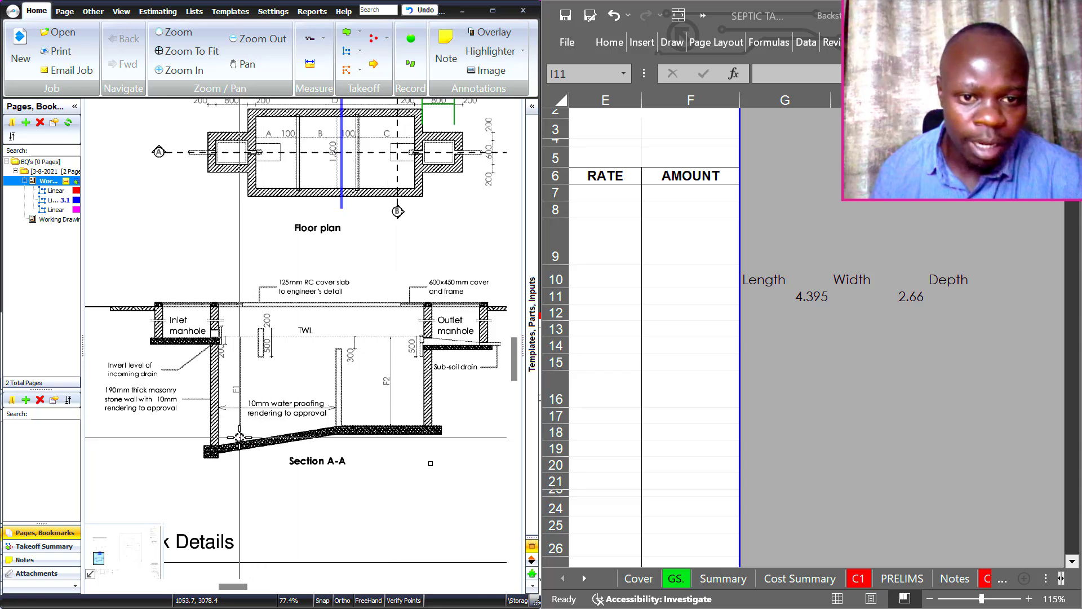
Begin the I11 depth formula =(1.5+1.4)/2+ from tank depths F1 and F2
left_click(958, 296)
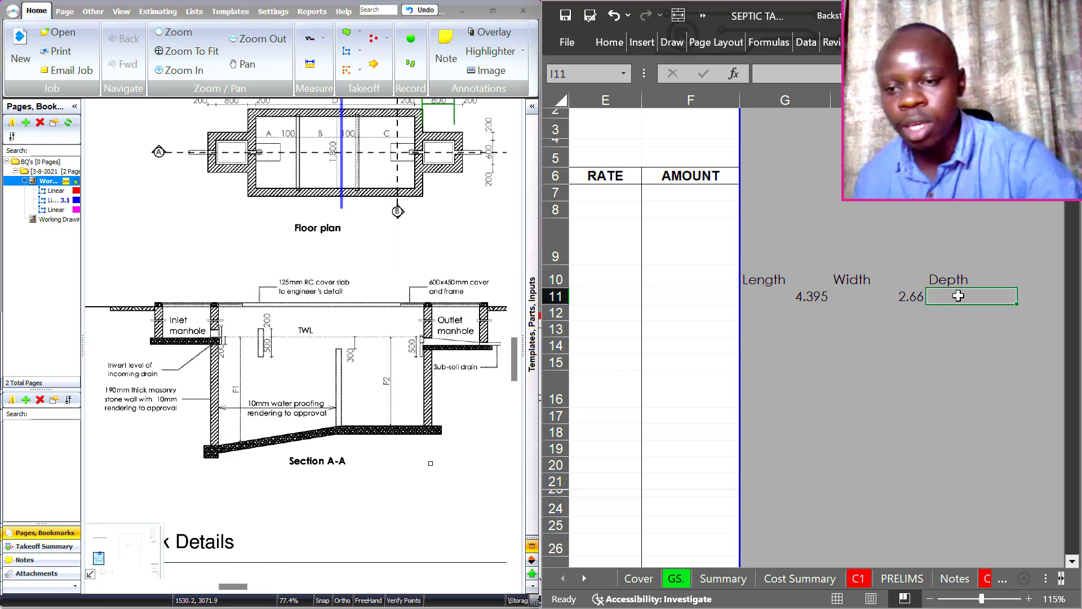
type("=")
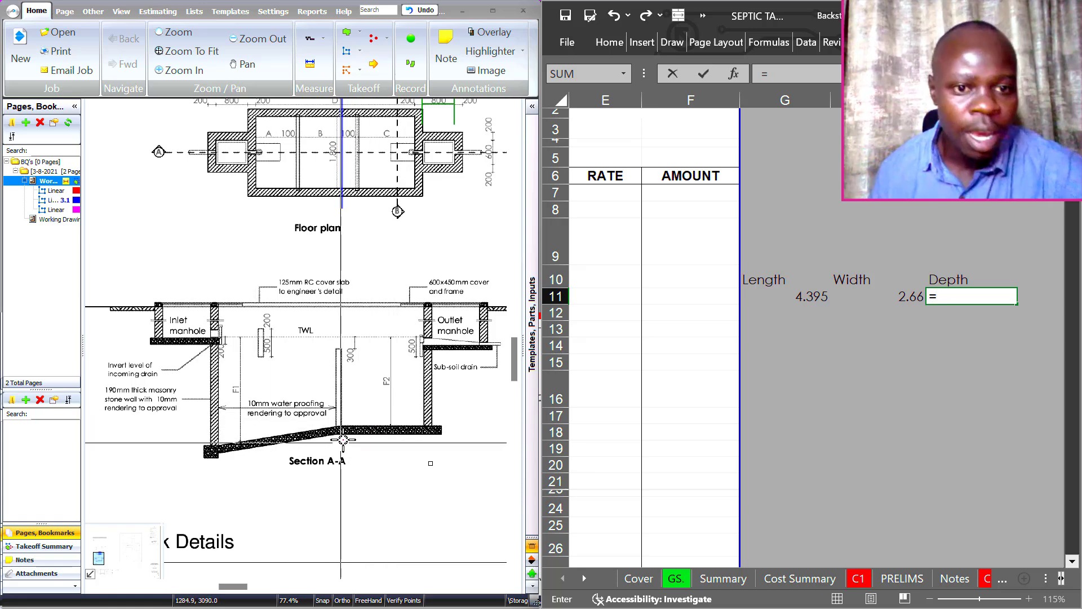
scroll(338, 428, "down", 3)
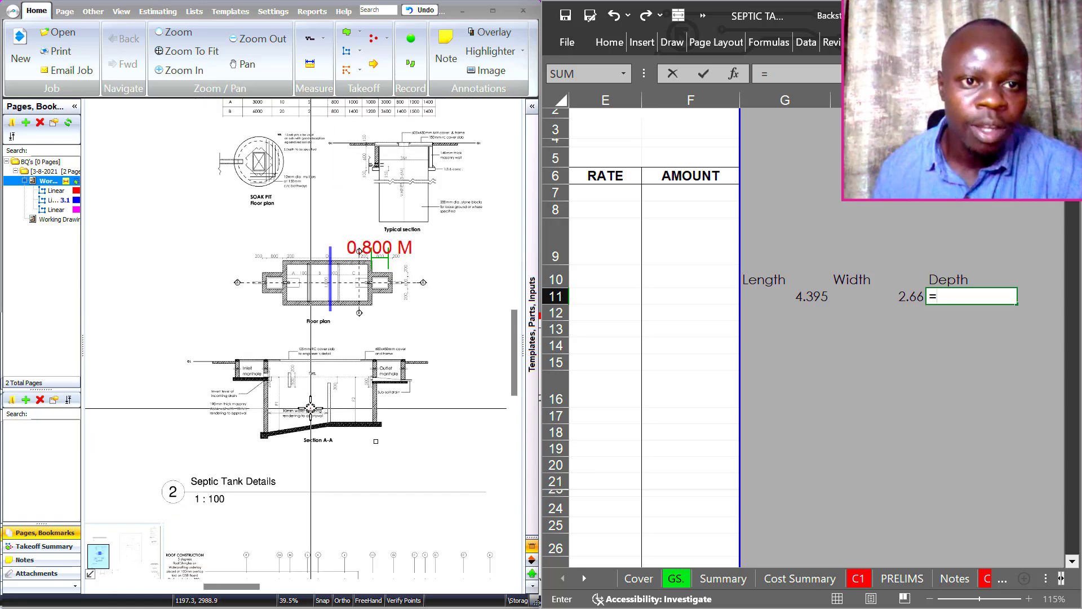
scroll(403, 132, "up", 3)
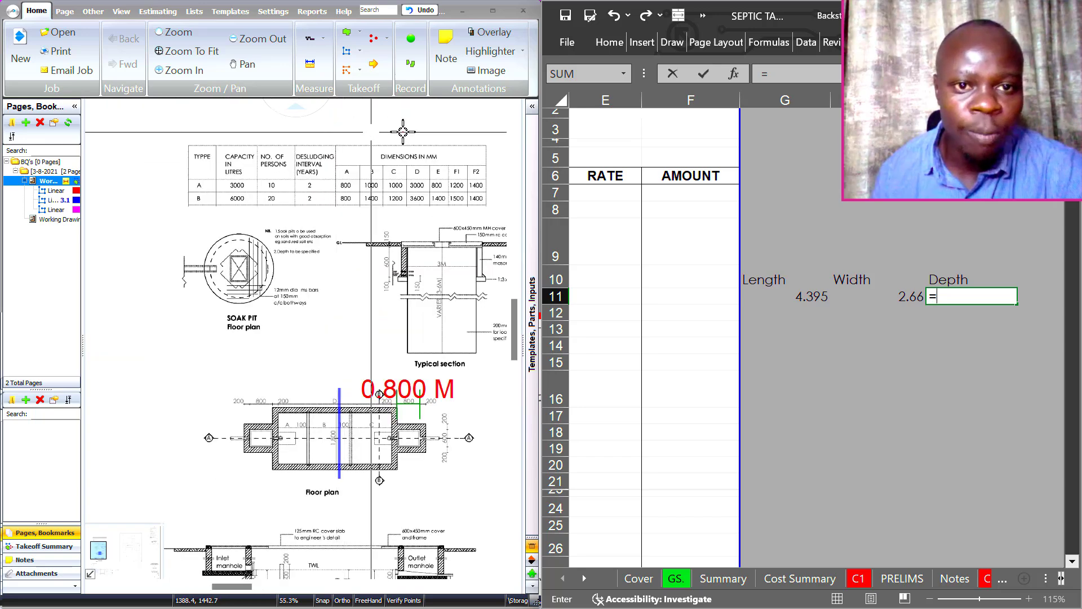
scroll(403, 135, "up", 1)
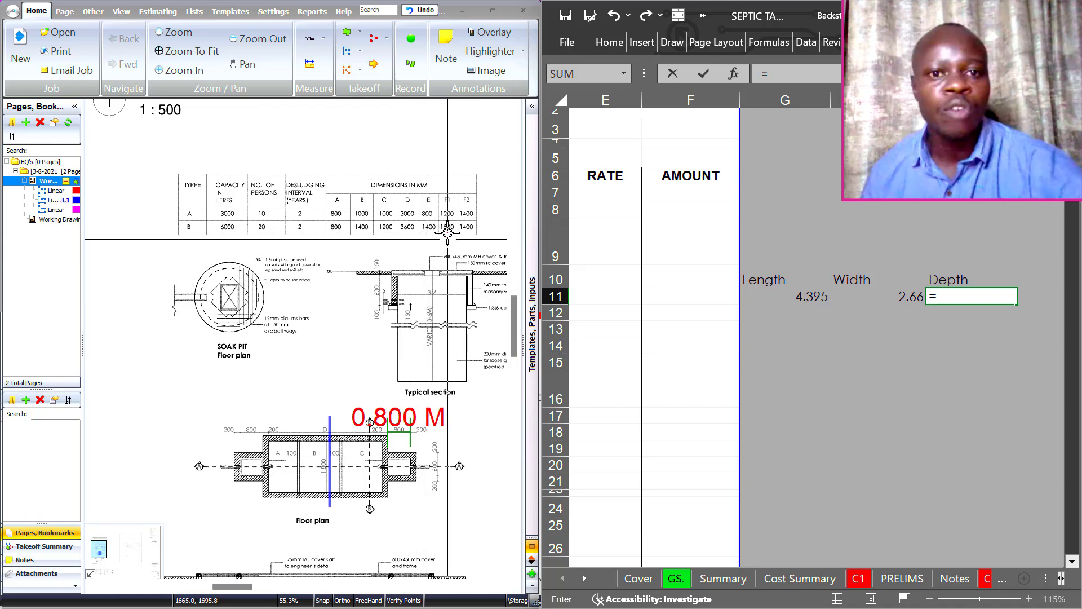
scroll(361, 395, "down", 2)
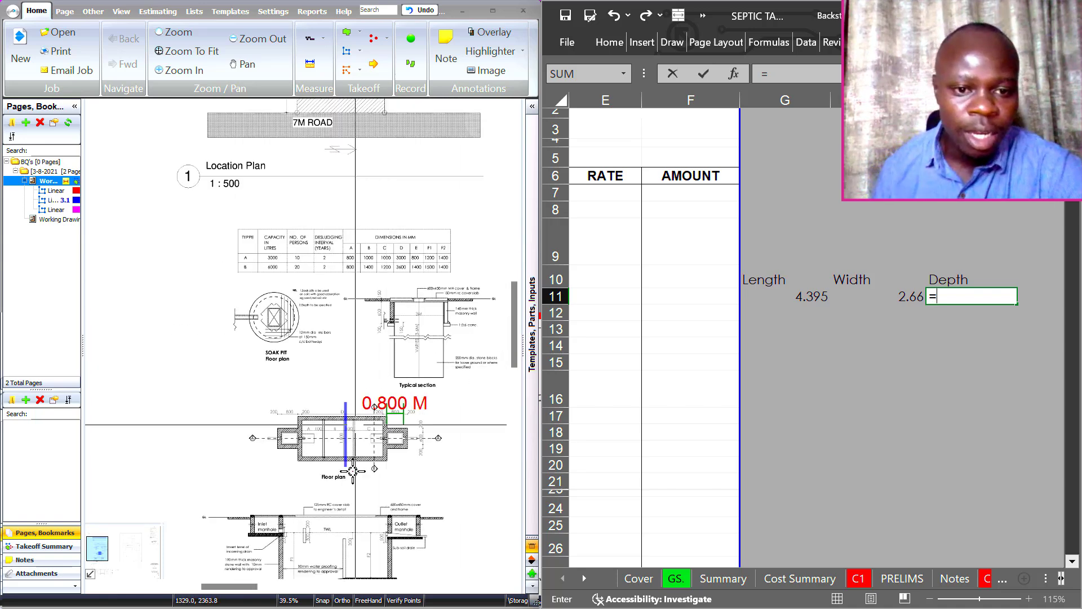
scroll(332, 434, "up", 4)
scroll(332, 434, "down", 2)
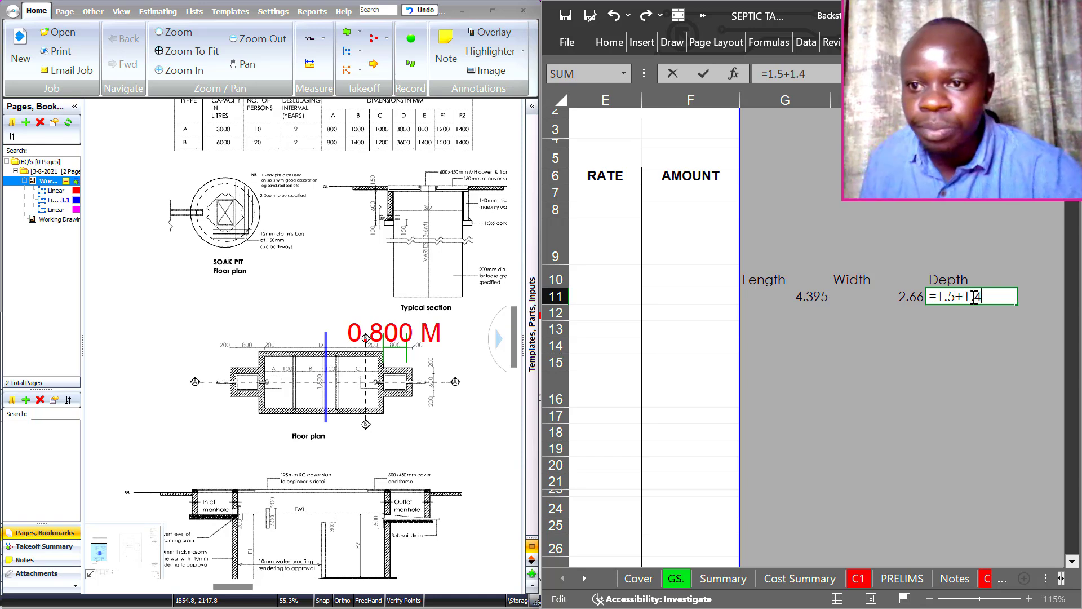
scroll(316, 507, "down", 1)
scroll(245, 510, "up", 2)
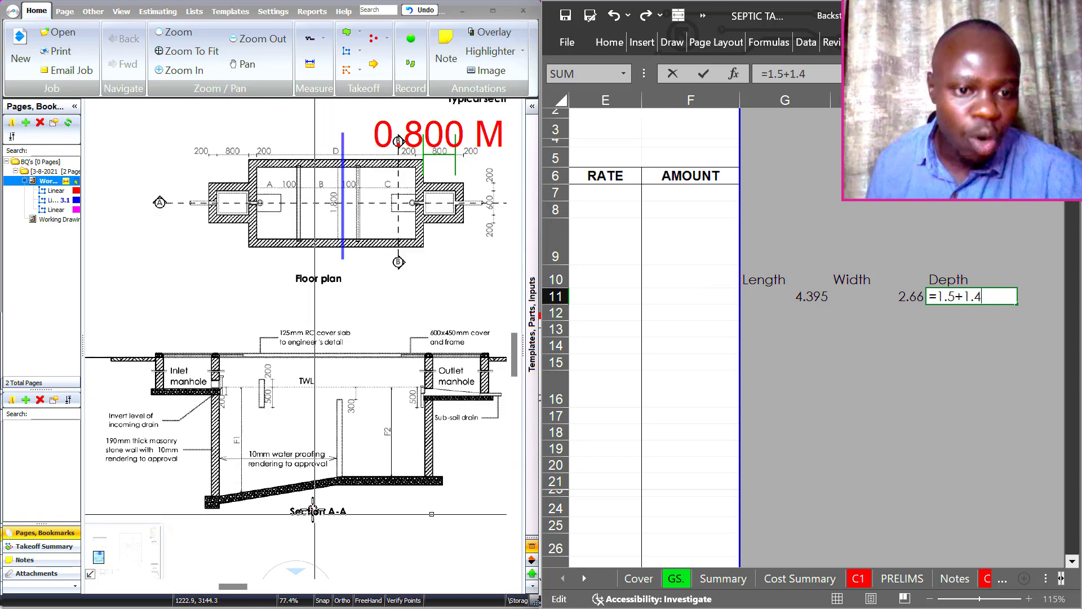
scroll(242, 500, "up", 2)
scroll(243, 500, "down", 1)
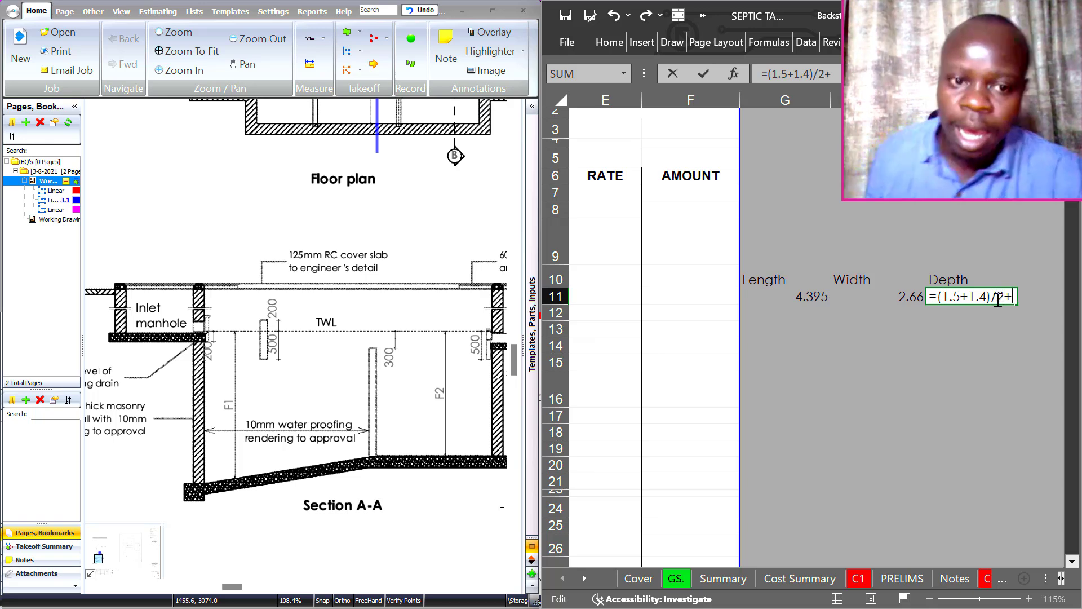
scroll(243, 476, "up", 2)
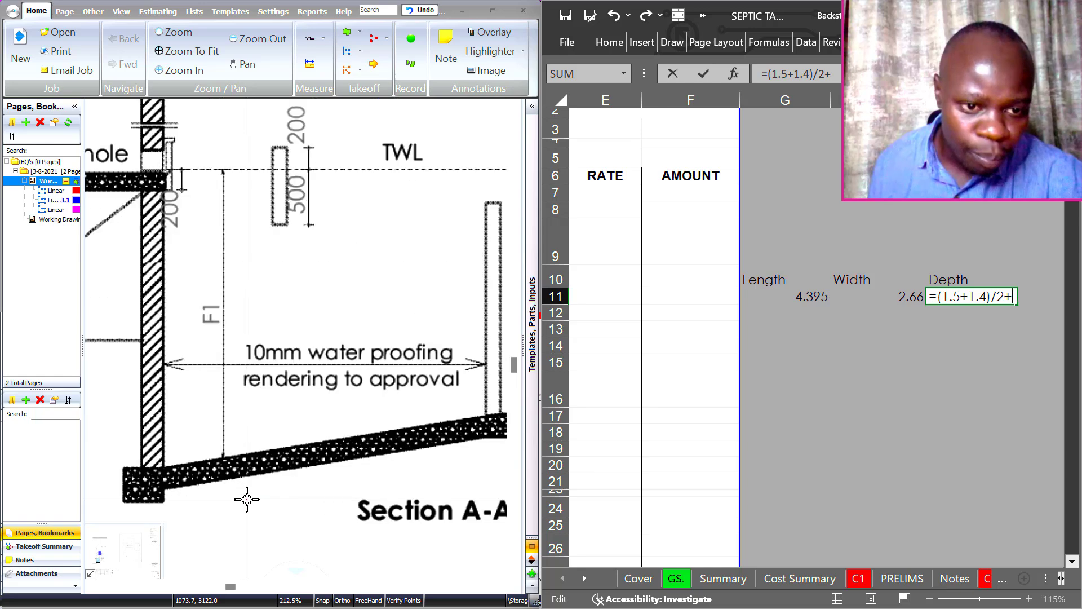
scroll(241, 473, "down", 2)
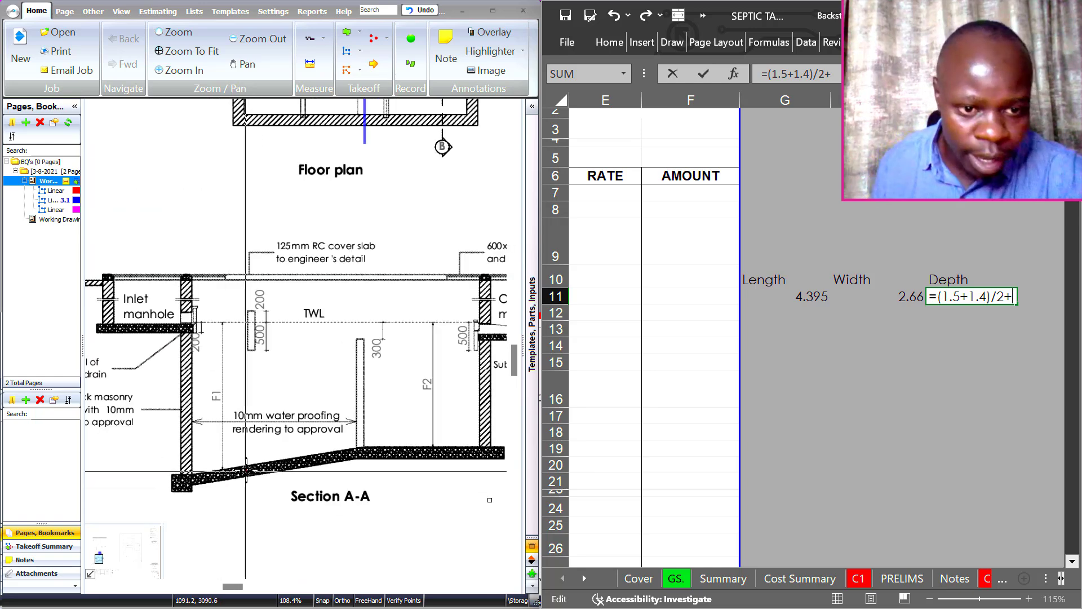
scroll(248, 476, "down", 2)
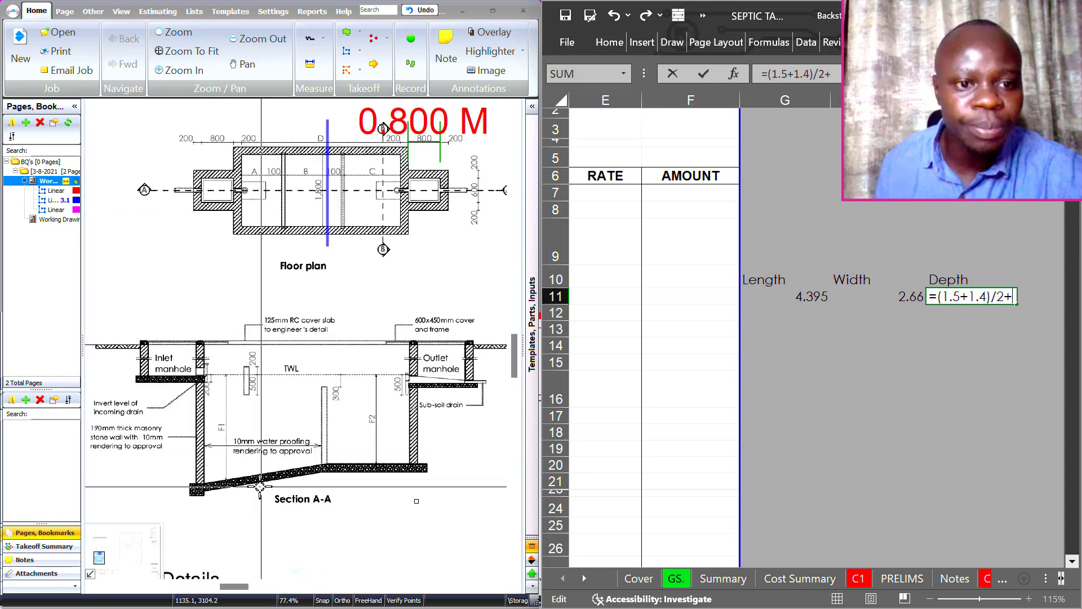
scroll(277, 476, "down", 1)
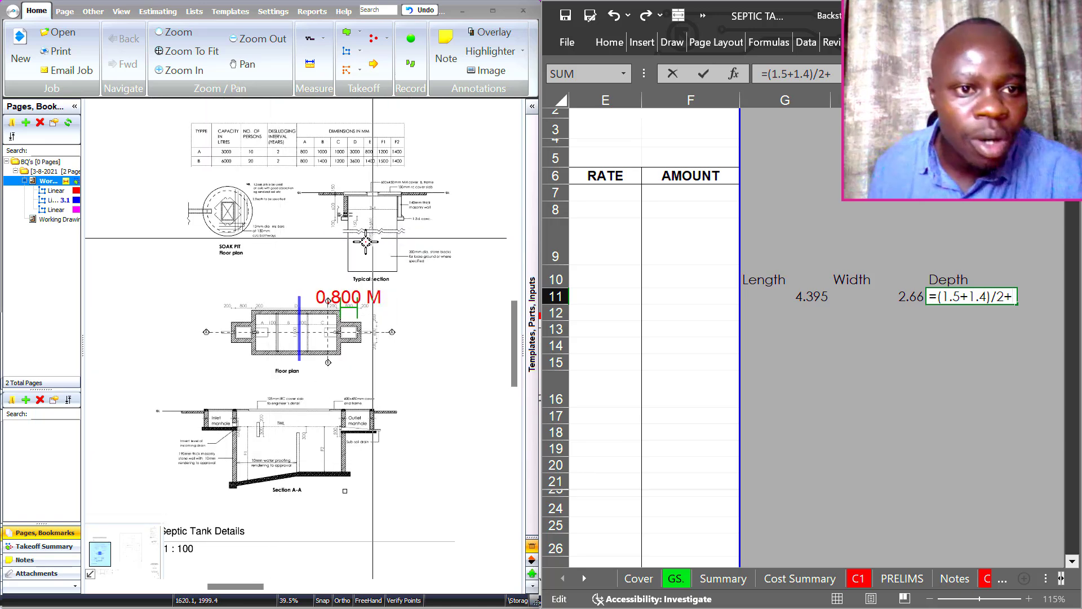
scroll(249, 510, "up", 3)
scroll(248, 502, "down", 1)
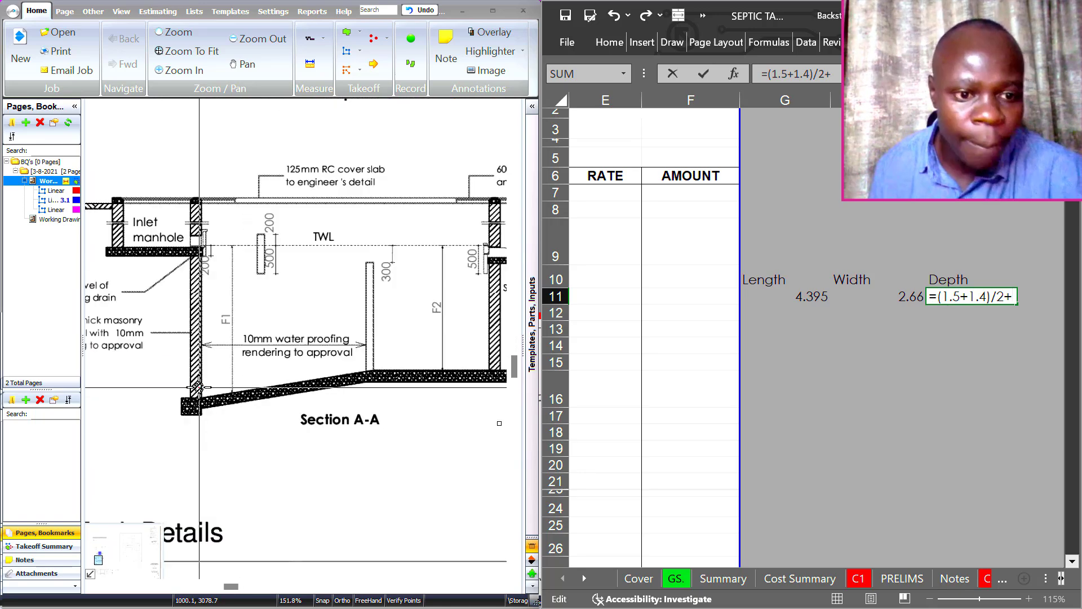
scroll(254, 408, "up", 4)
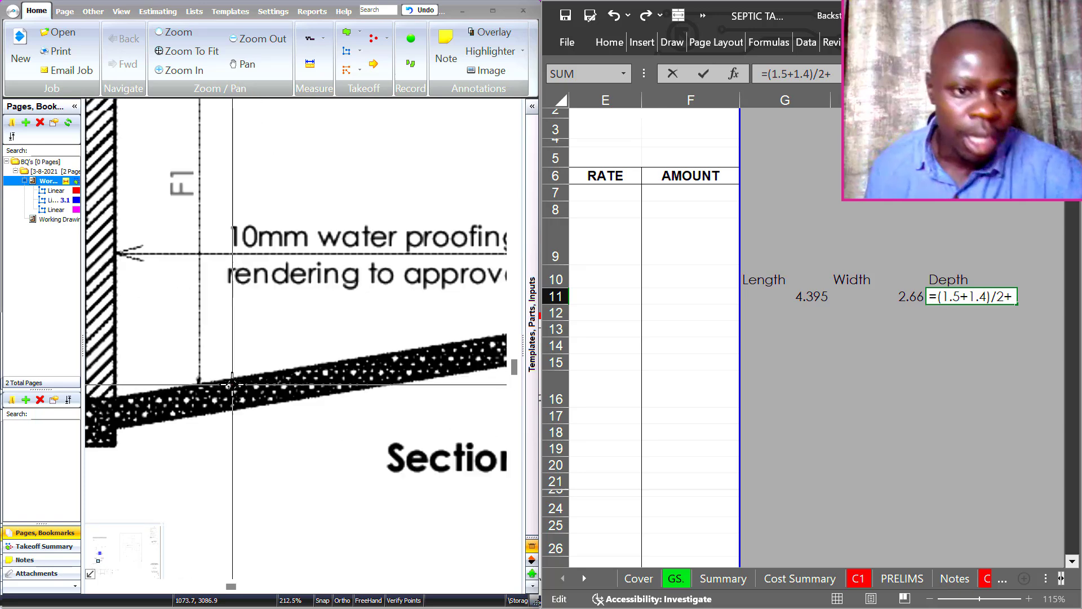
scroll(255, 409, "down", 1)
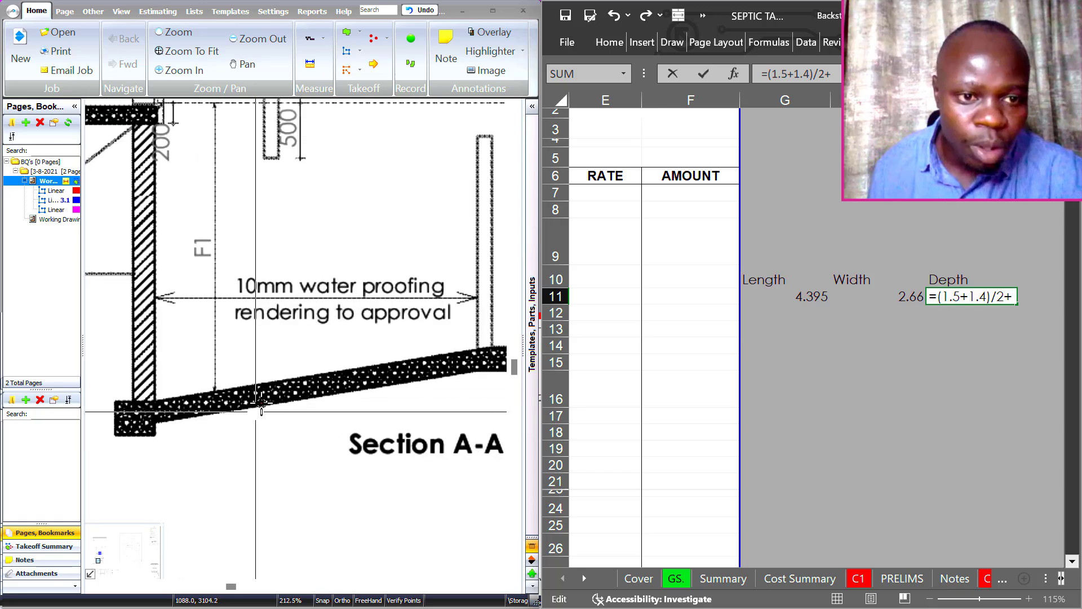
Start a linear takeoff, then stop it without measuring anything
left_click(347, 52)
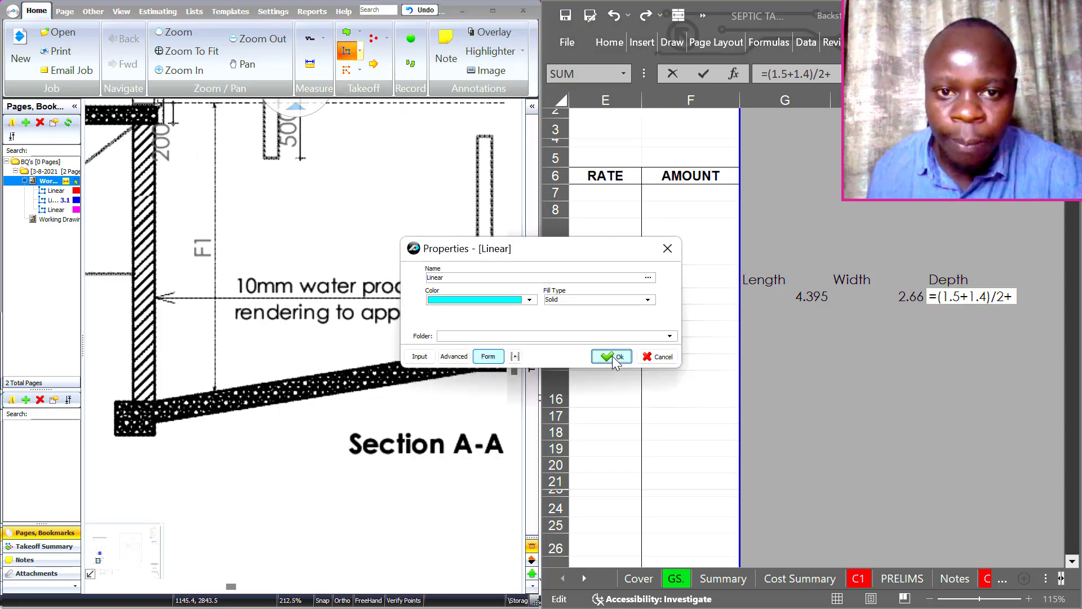
left_click(610, 357)
scroll(304, 408, "up", 2)
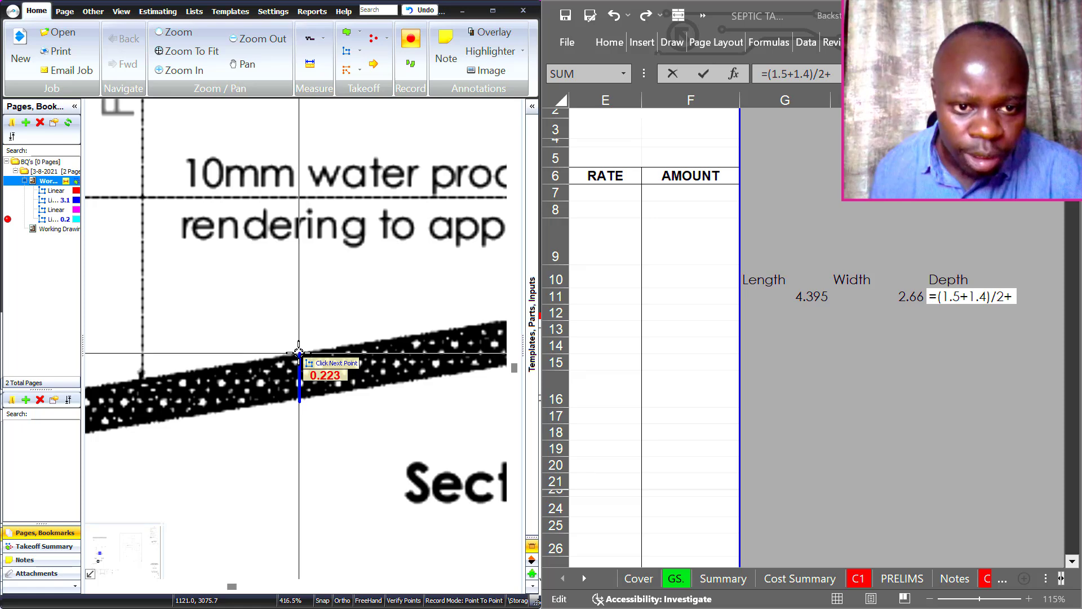
scroll(298, 357, "up", 2)
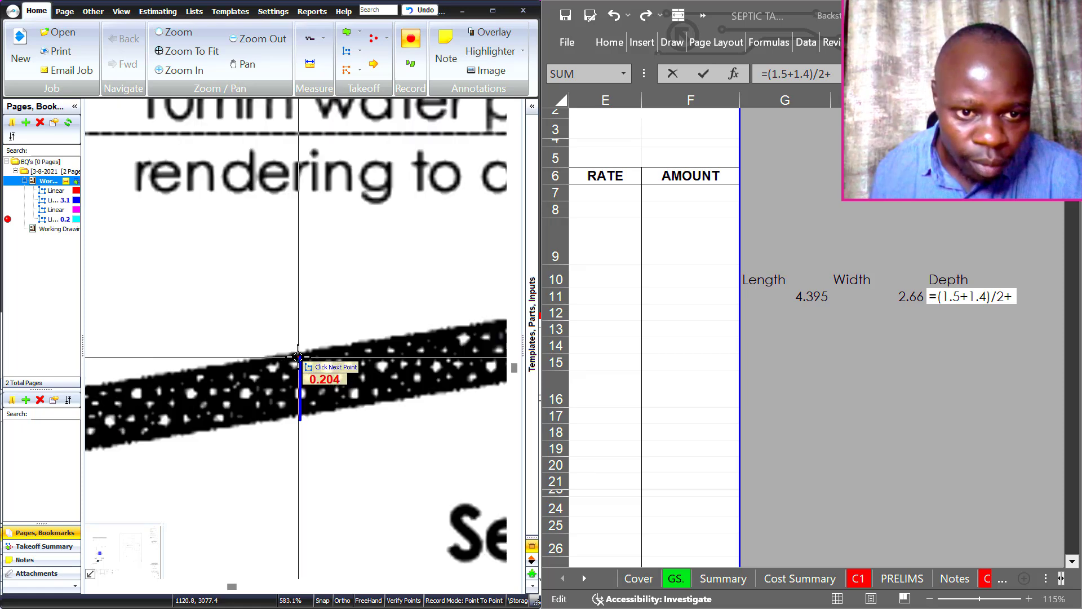
right_click(314, 366)
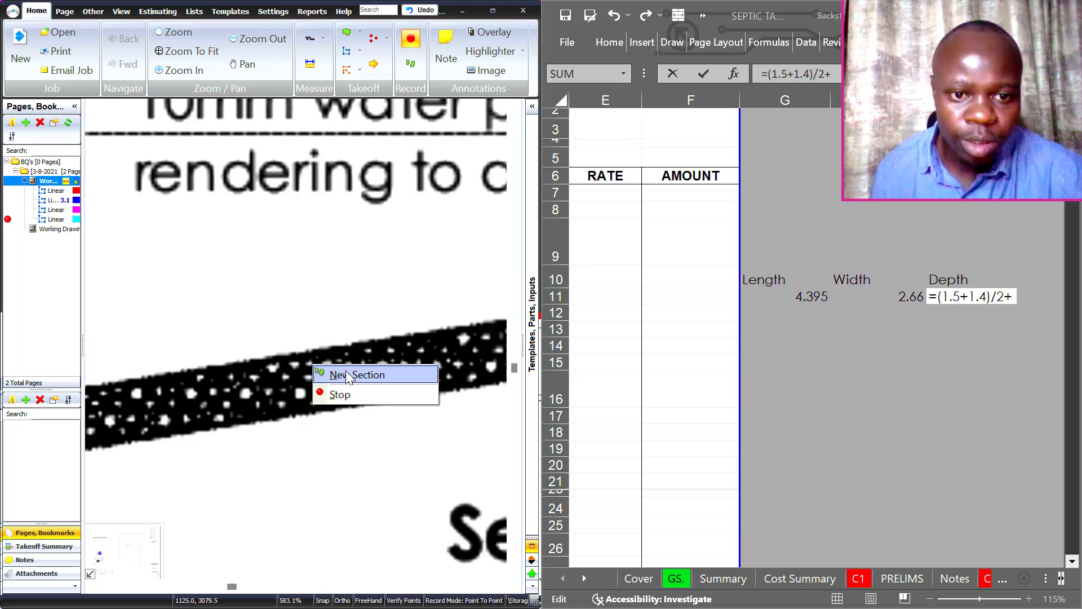
left_click(340, 394)
Record a new 0.2 linear takeoff across the sloping floor slab in Section A-A
scroll(307, 408, "up", 3)
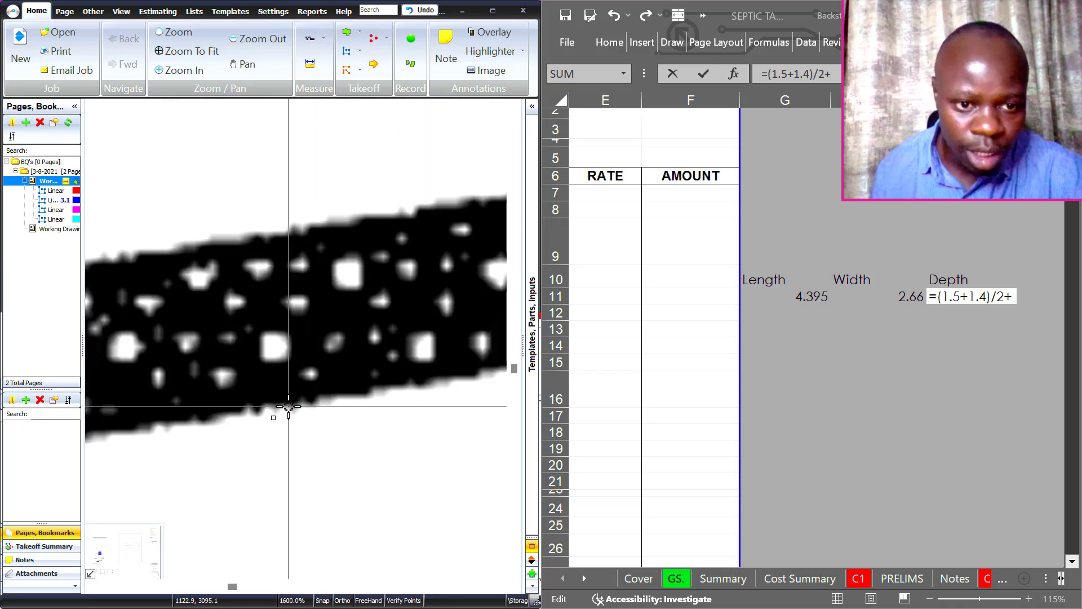
left_click(347, 50)
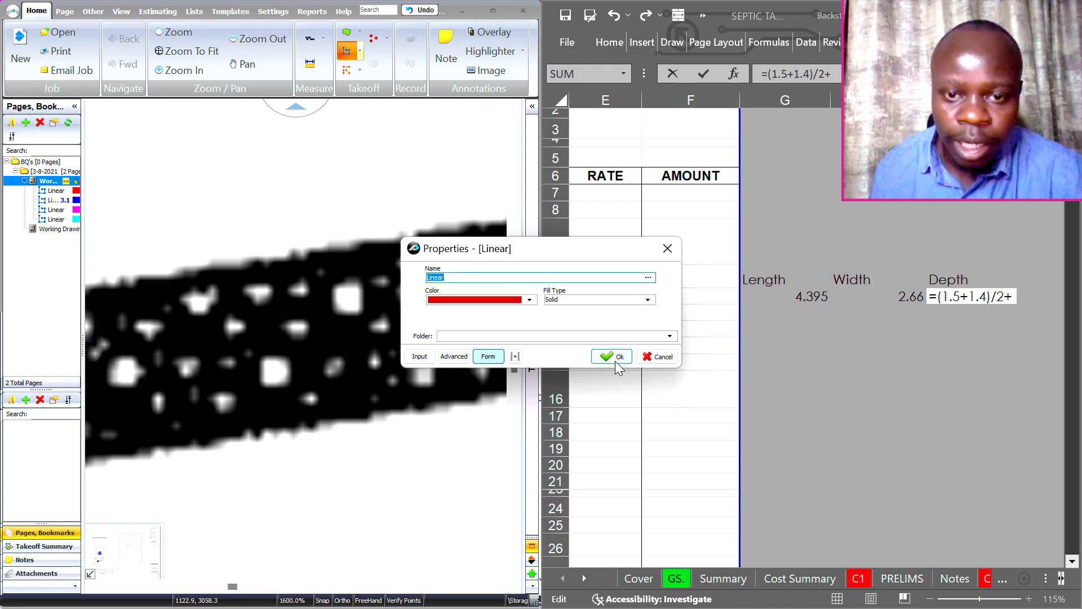
left_click(616, 356)
left_click(262, 433)
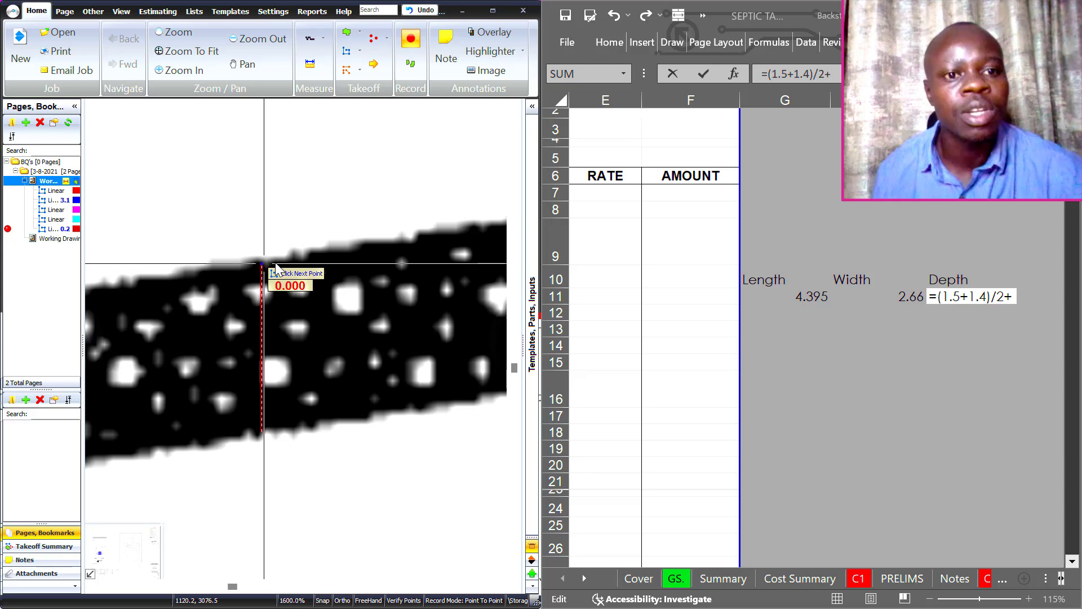
right_click(276, 269)
left_click(299, 292)
scroll(289, 314, "down", 10)
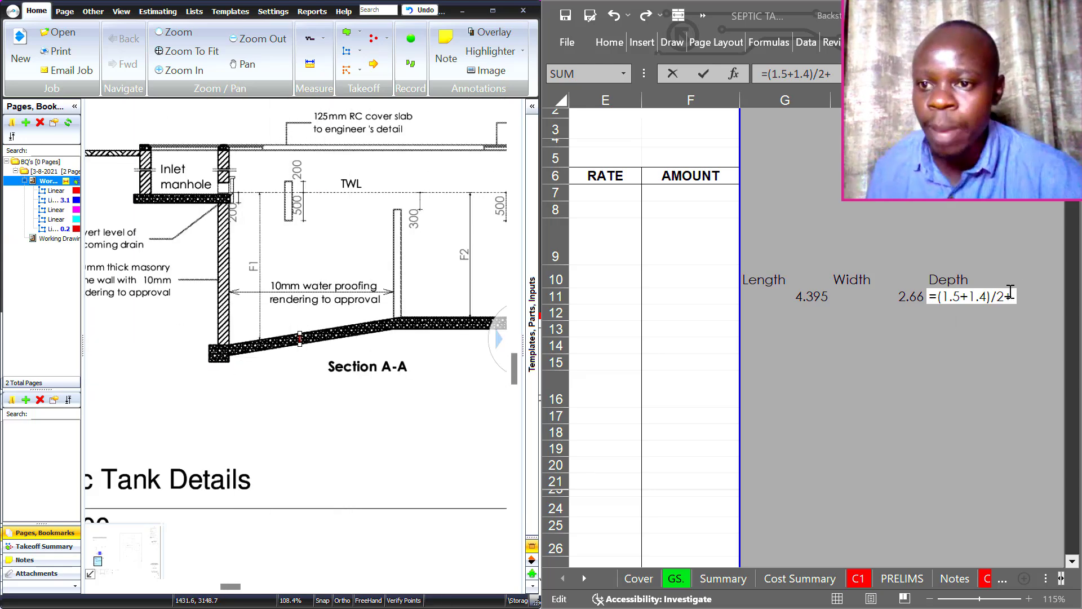
Extend the Excel depth formula to =(1.5+1.4)/2+0.2+0.05+
key("alt+Tab")
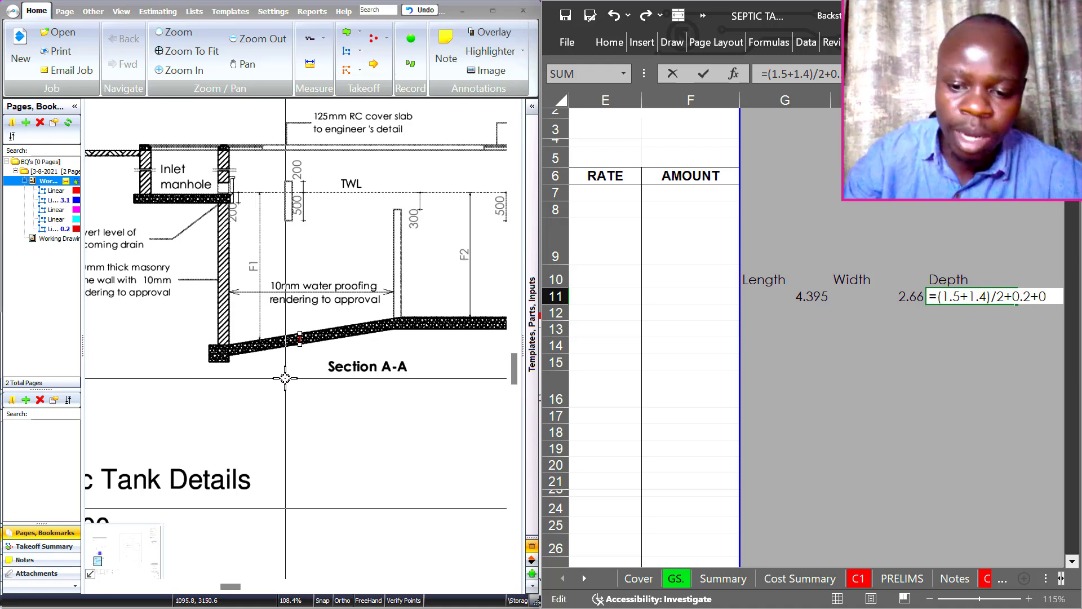
type("5+")
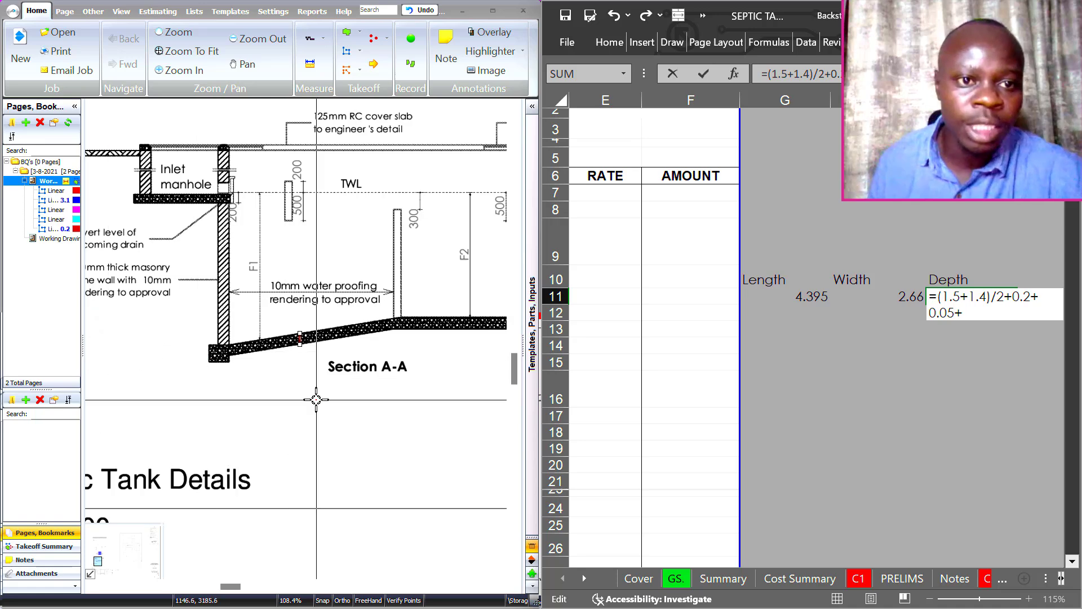
scroll(209, 359, "down", 2)
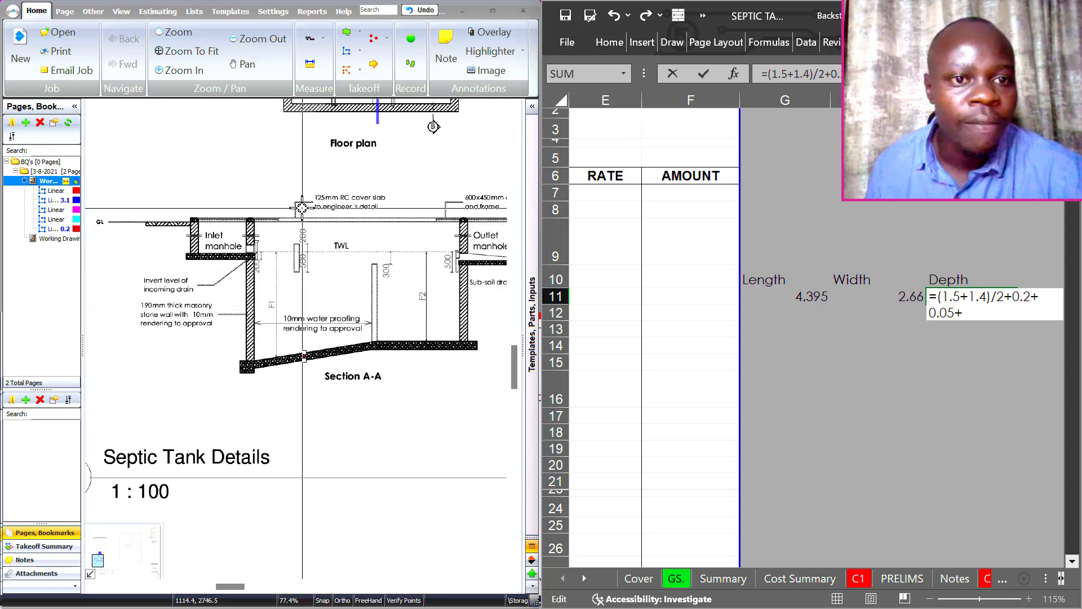
scroll(324, 225, "up", 1)
scroll(316, 270, "down", 1)
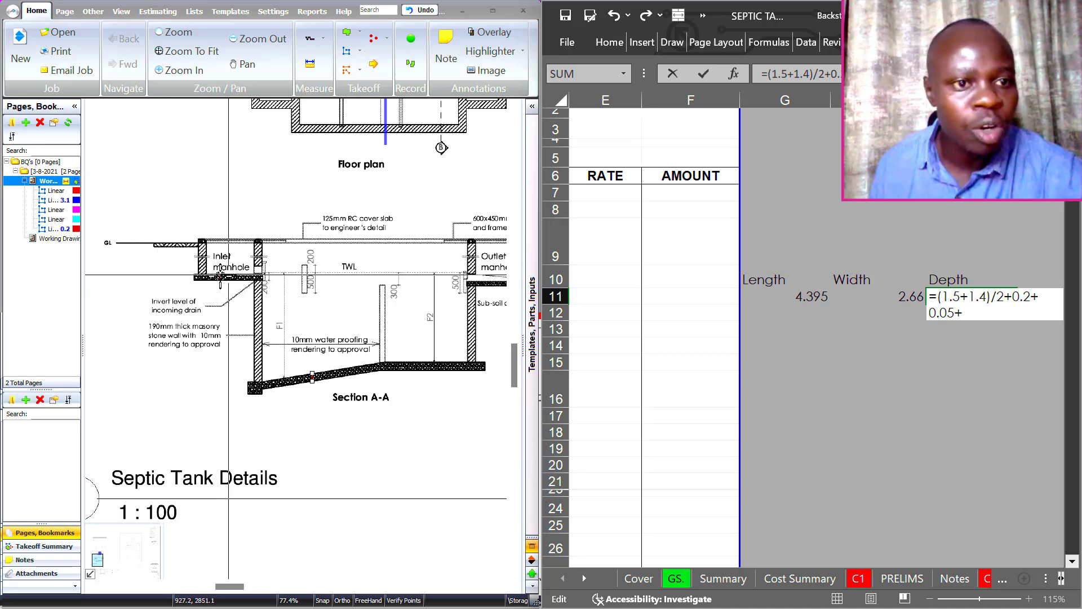
Zoom and pan around Section A-A and start a new linear takeoff
scroll(123, 242, "up", 2)
scroll(289, 247, "down", 1)
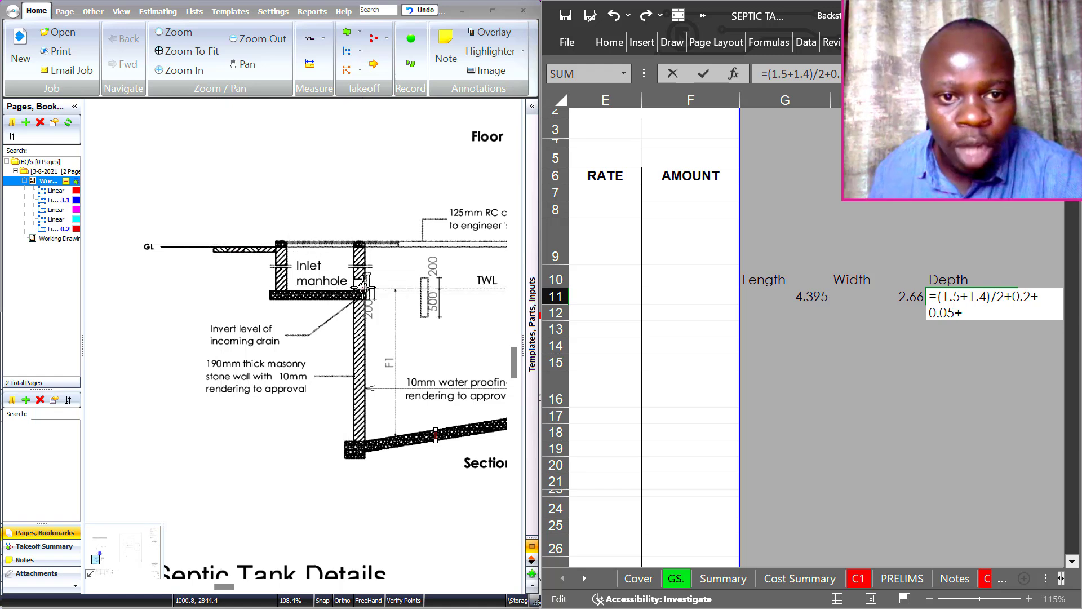
scroll(360, 287, "down", 1)
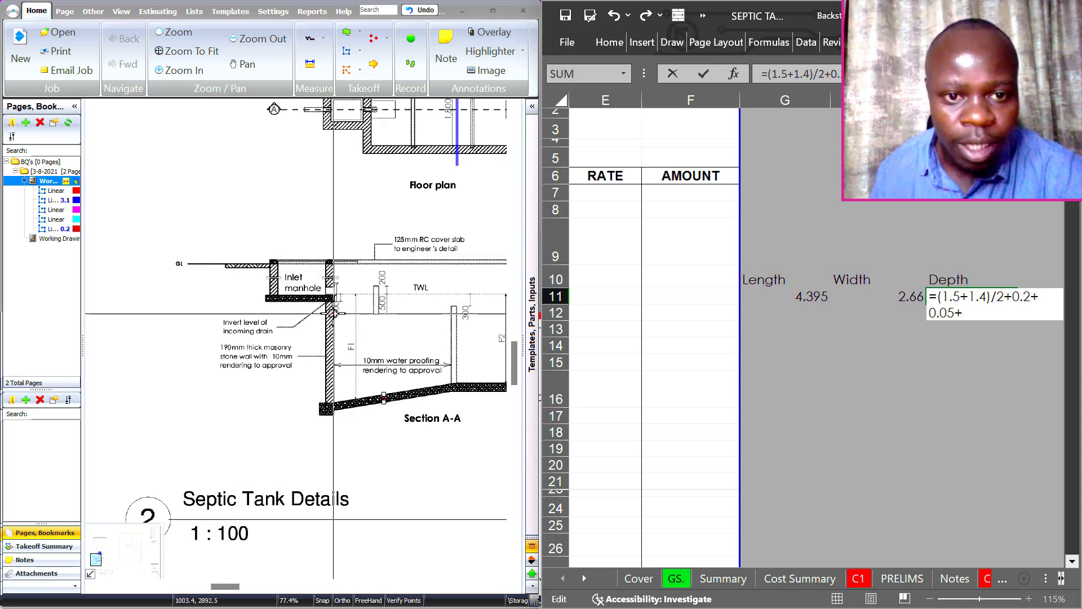
left_click_drag(284, 283, 210, 288)
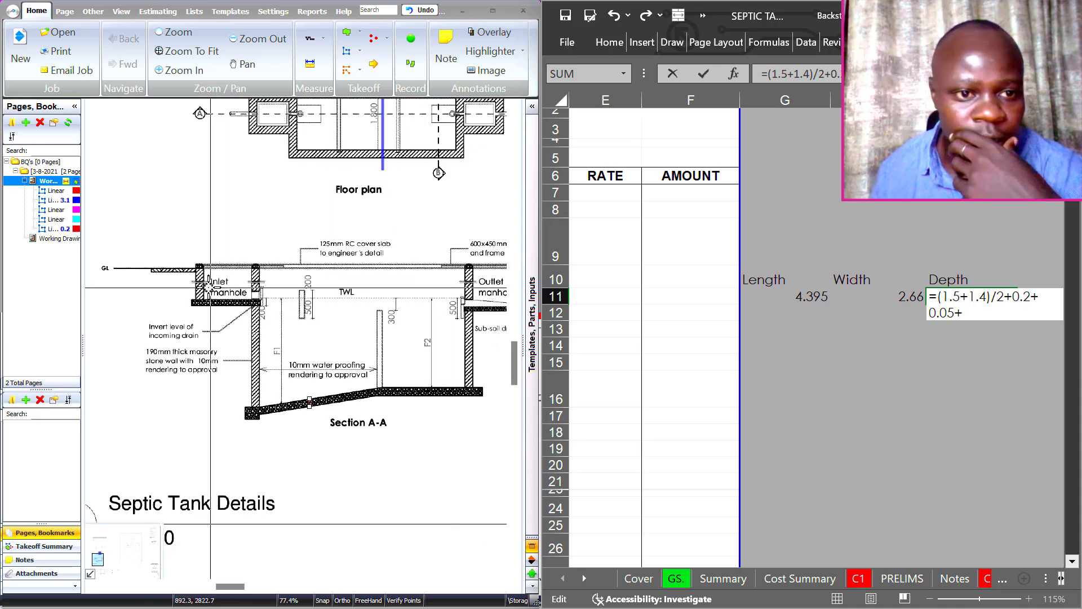
scroll(208, 288, "down", 1)
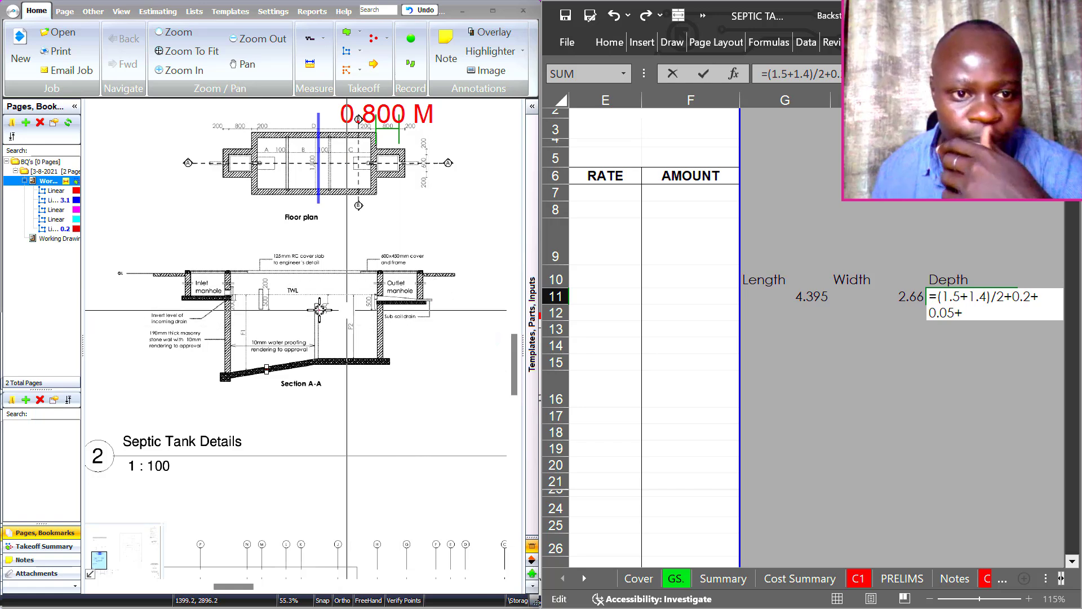
scroll(283, 342, "up", 2)
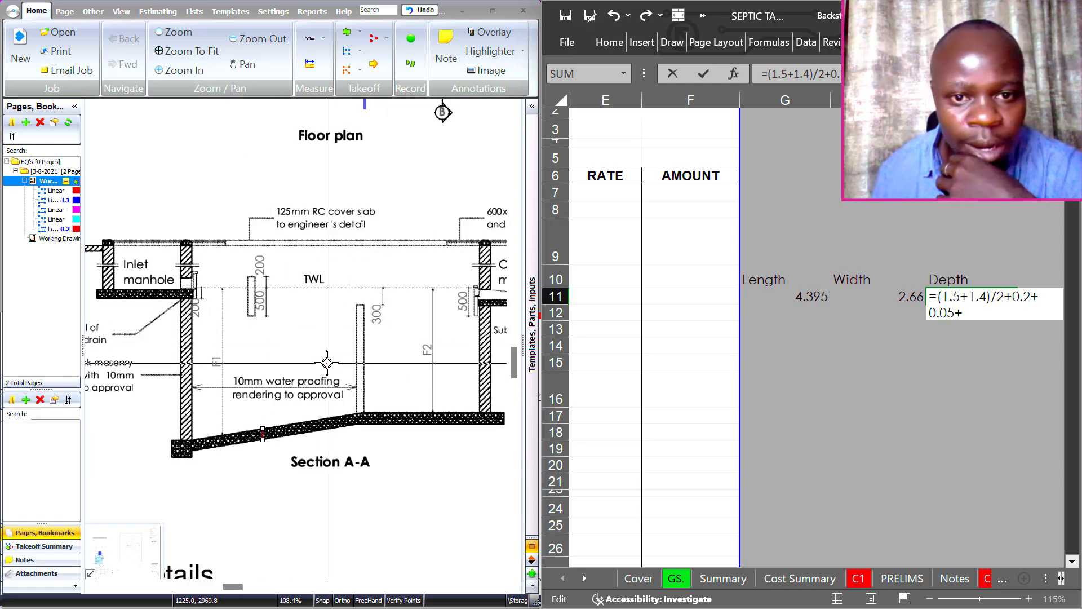
scroll(281, 341, "down", 1)
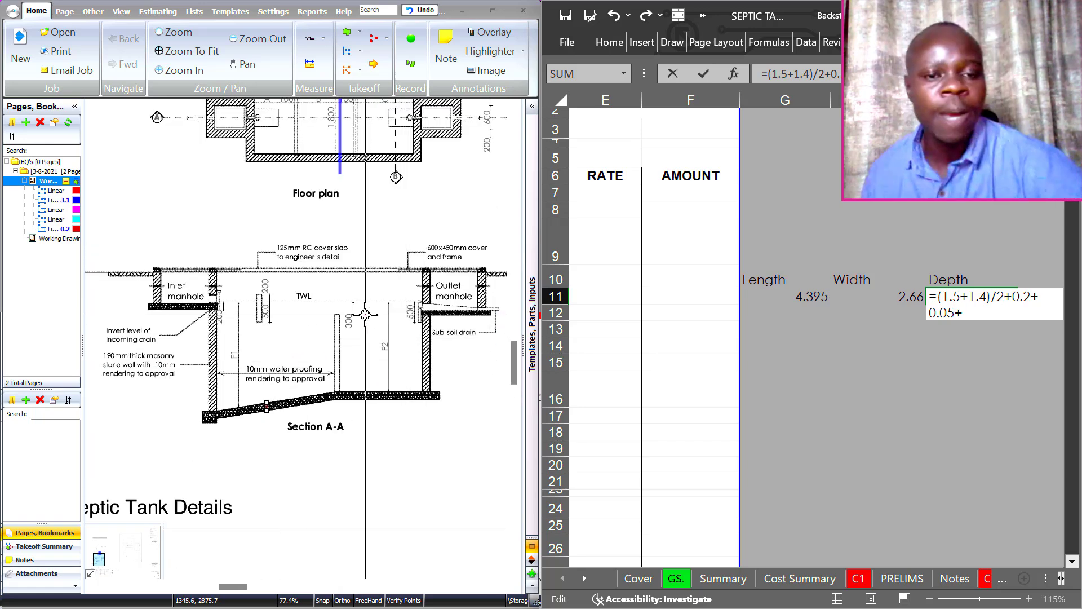
scroll(366, 313, "up", 2)
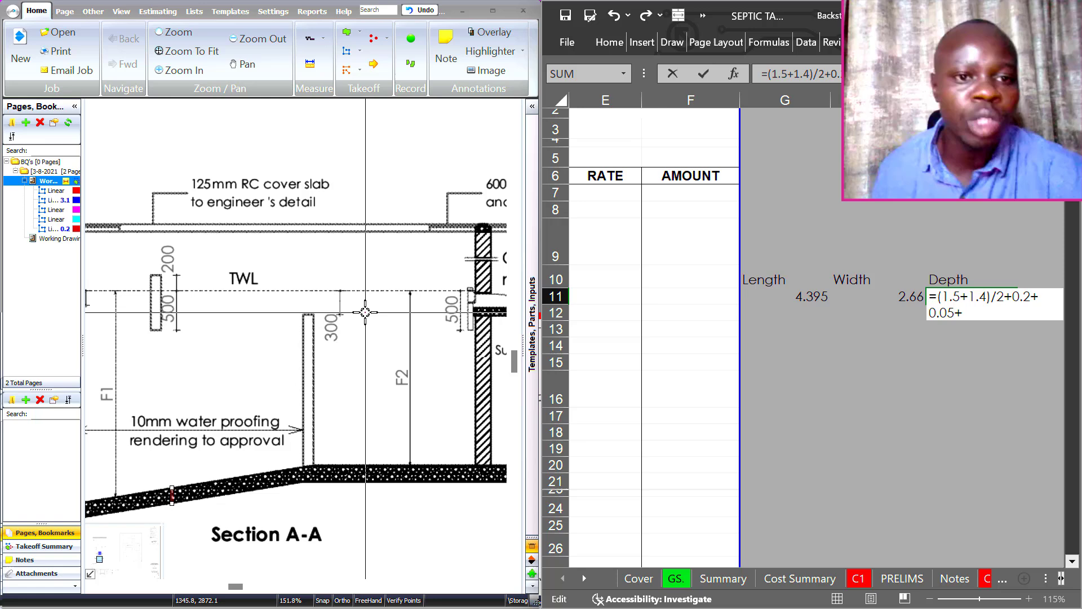
left_click(346, 52)
Measure 0.8 from the TWL line up to the cover slab underside in Section A-A
left_click(617, 357)
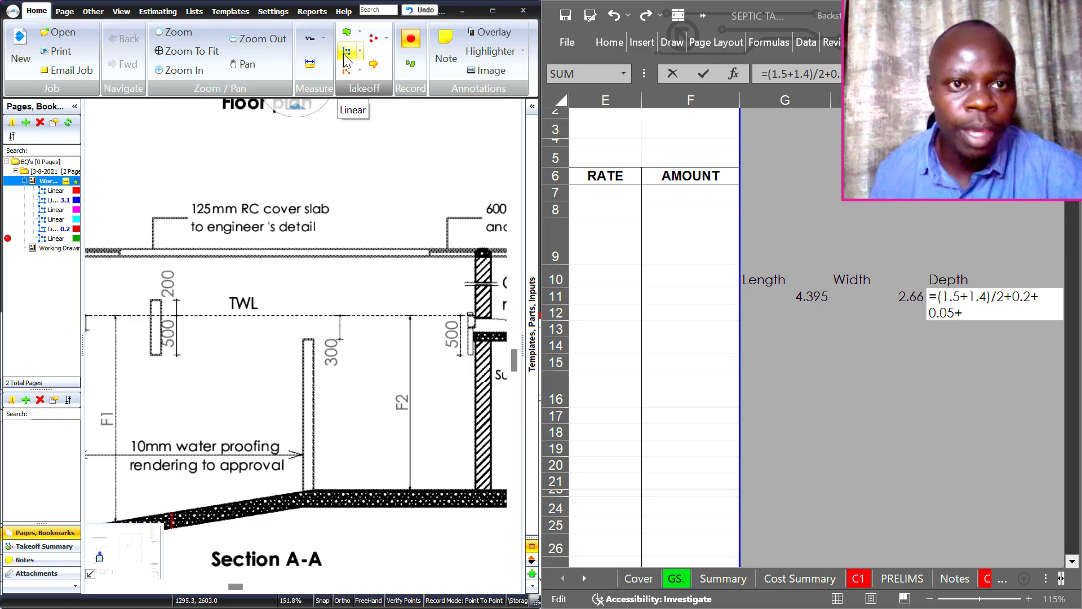
scroll(314, 294, "up", 2)
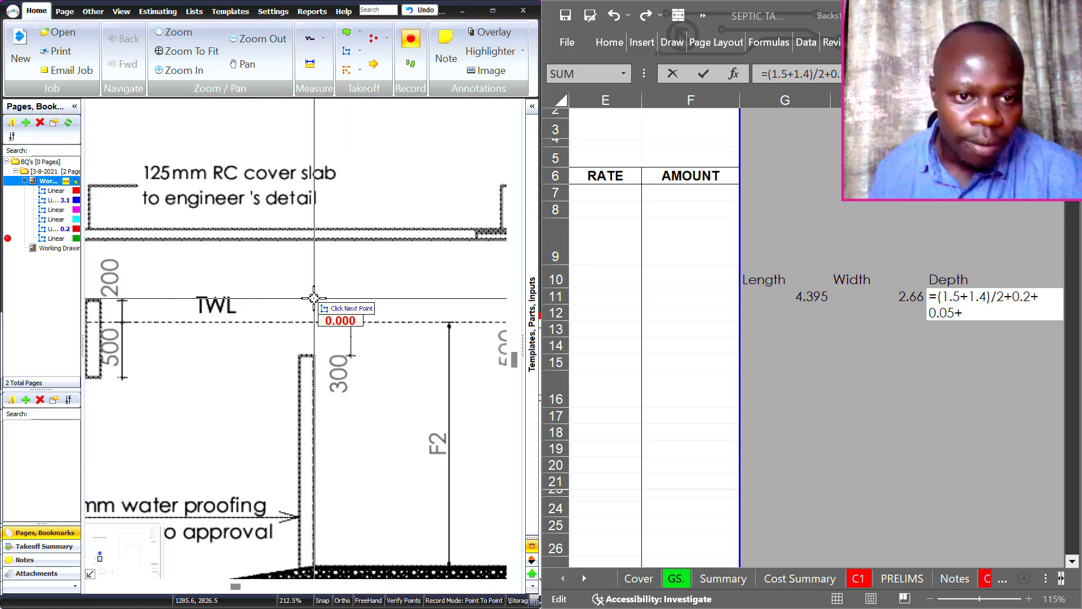
left_click(312, 332)
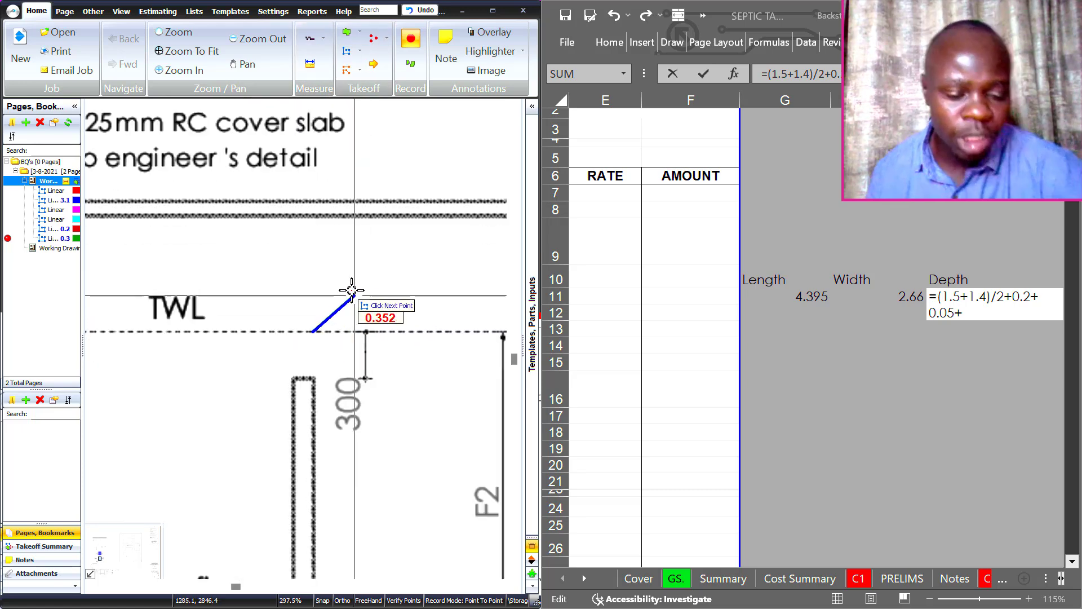
scroll(336, 254, "down", 4)
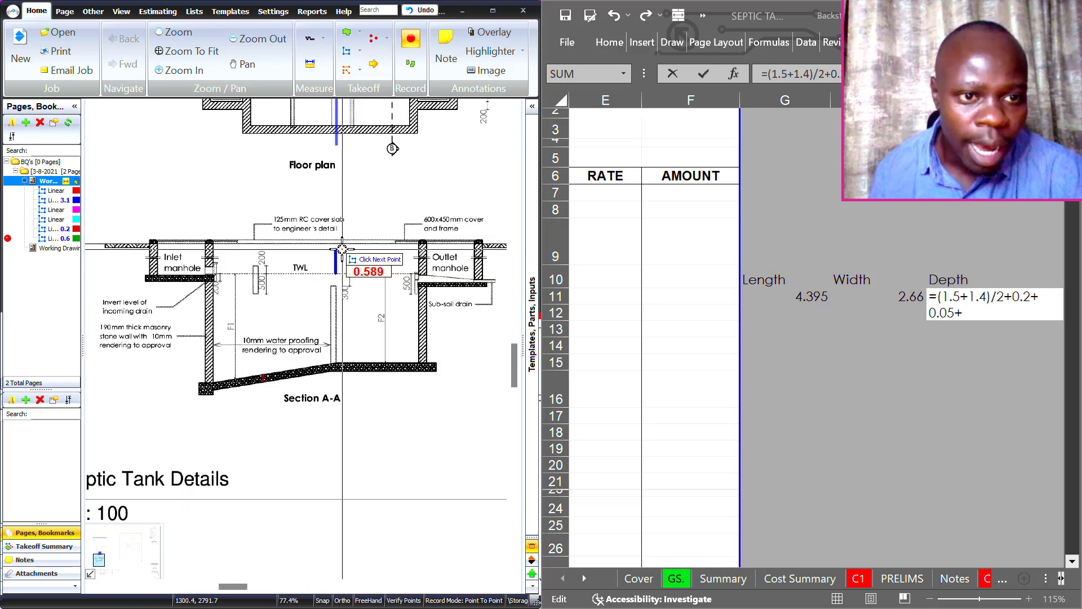
scroll(345, 241, "up", 2)
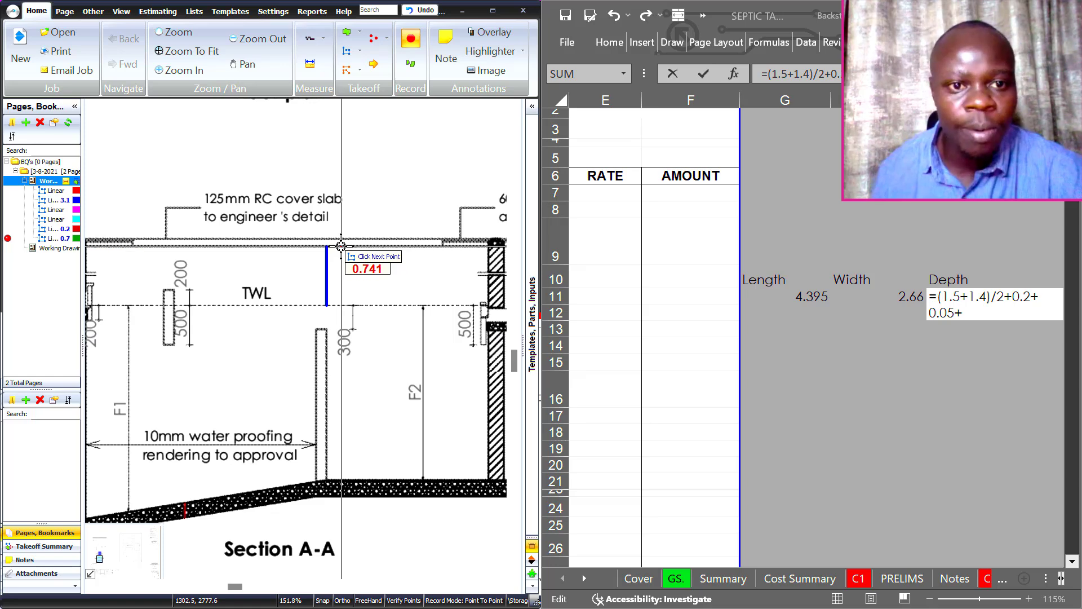
scroll(341, 246, "down", 5)
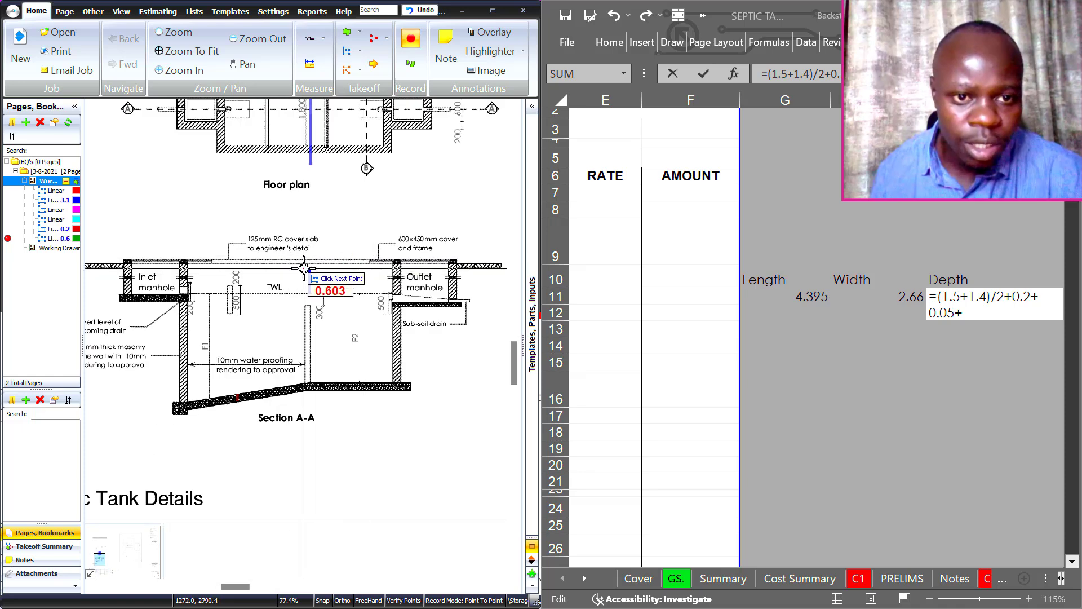
scroll(307, 261, "up", 5)
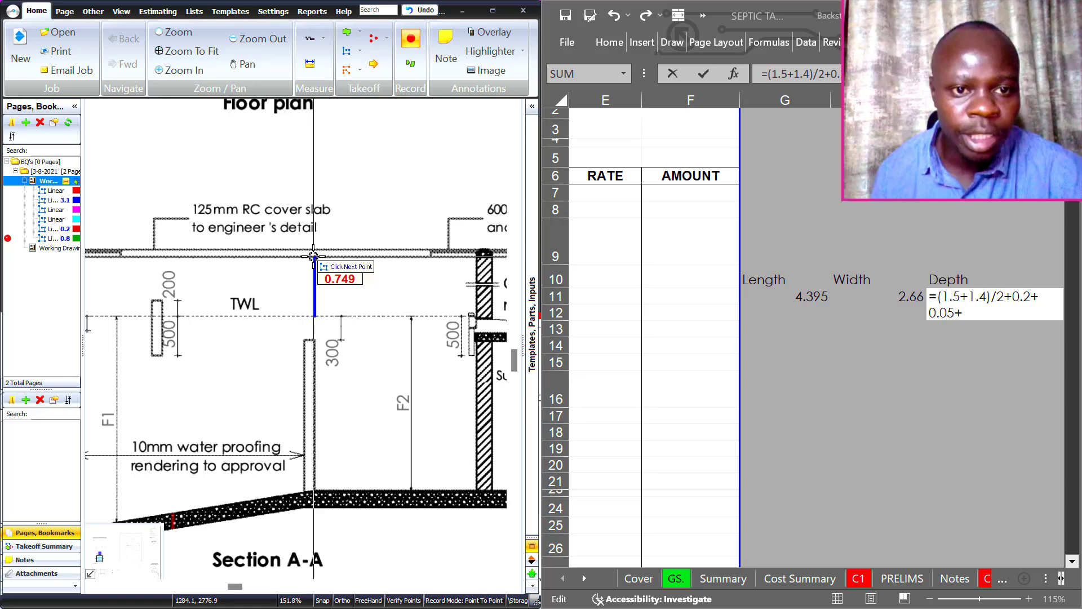
scroll(314, 258, "up", 10)
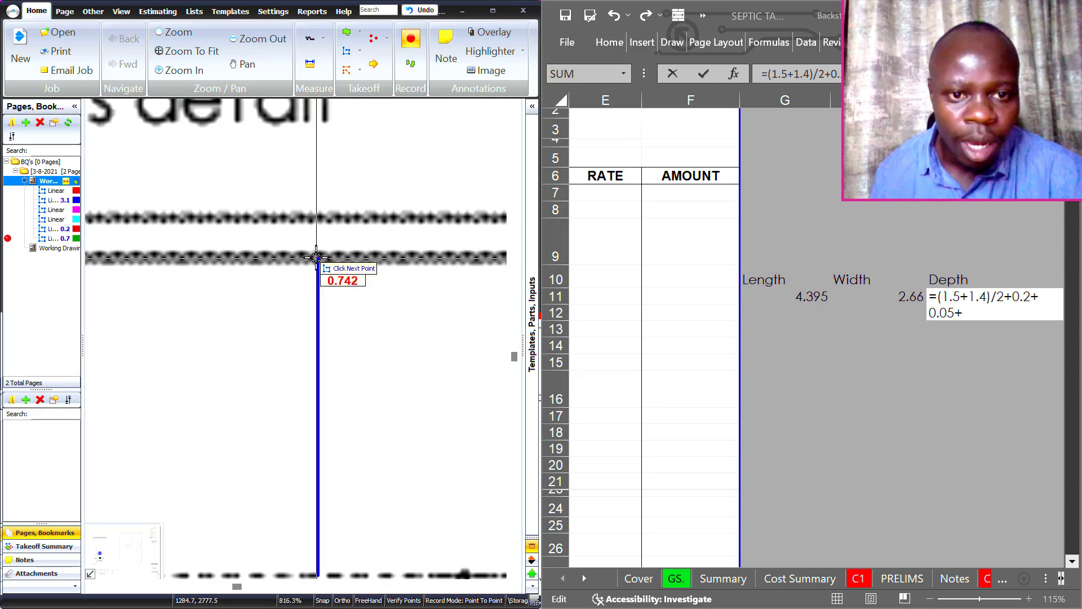
left_click(316, 255)
right_click(318, 255)
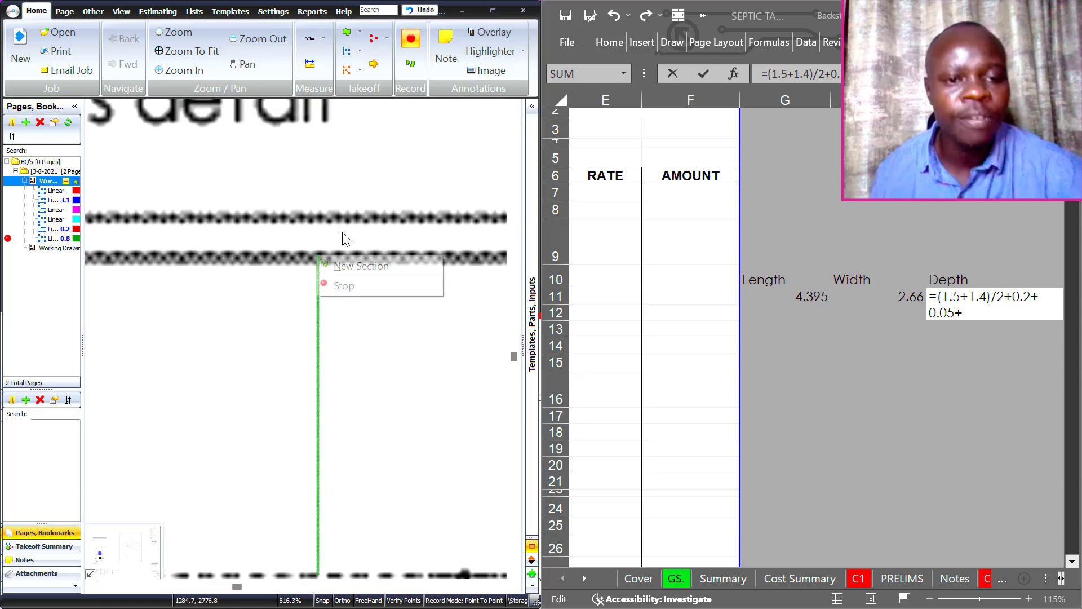
left_click(339, 286)
scroll(272, 269, "down", 15)
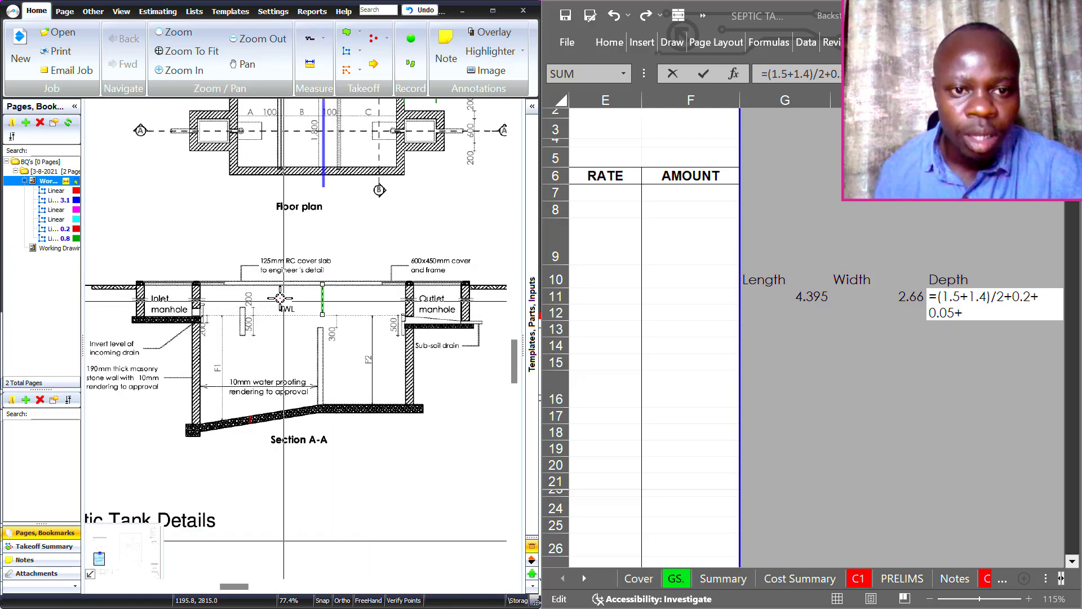
scroll(134, 293, "up", 4)
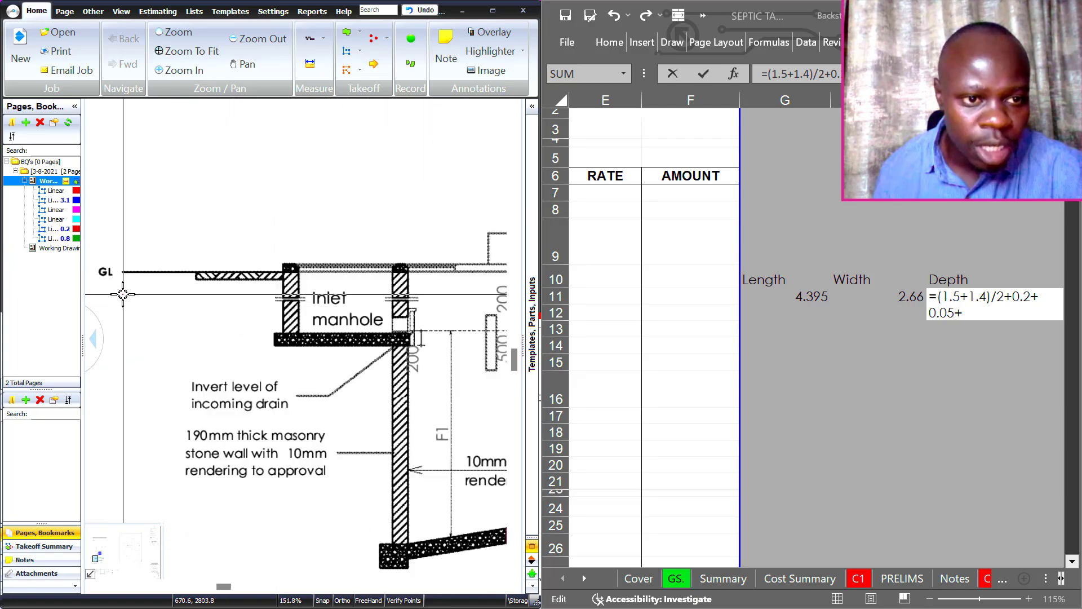
scroll(157, 279, "down", 4)
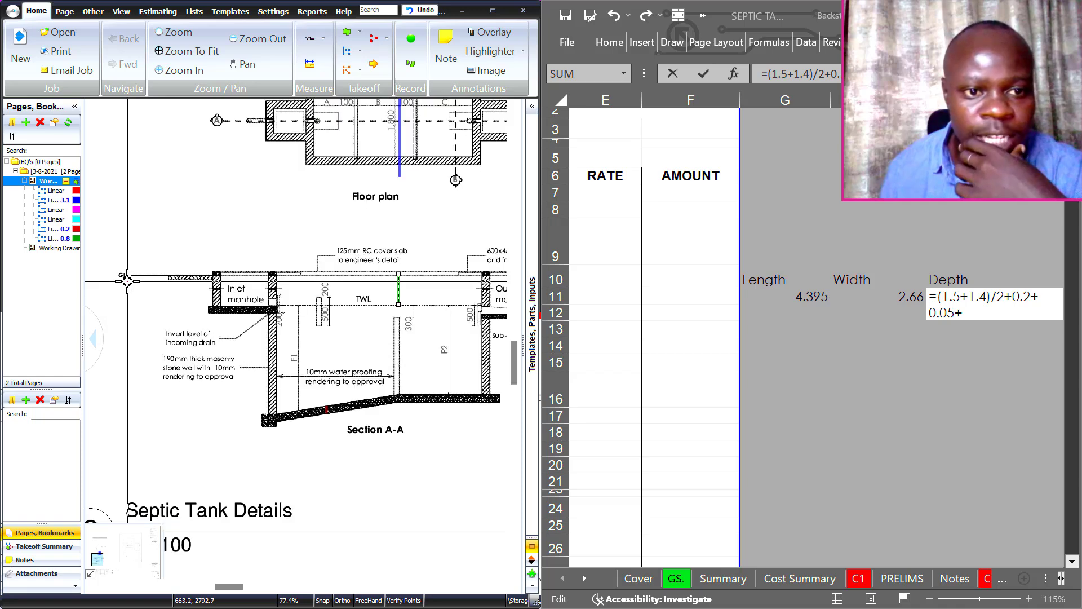
scroll(149, 278, "up", 2)
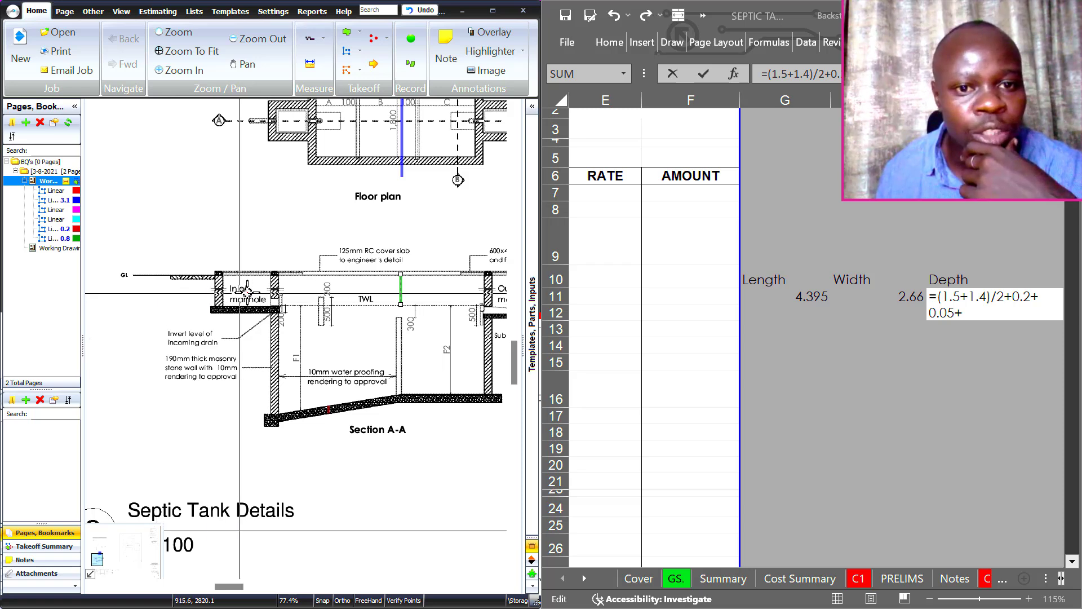
Commit the I11 depth formula to show 2.45 and review it beside the Depth heading
left_click(979, 315)
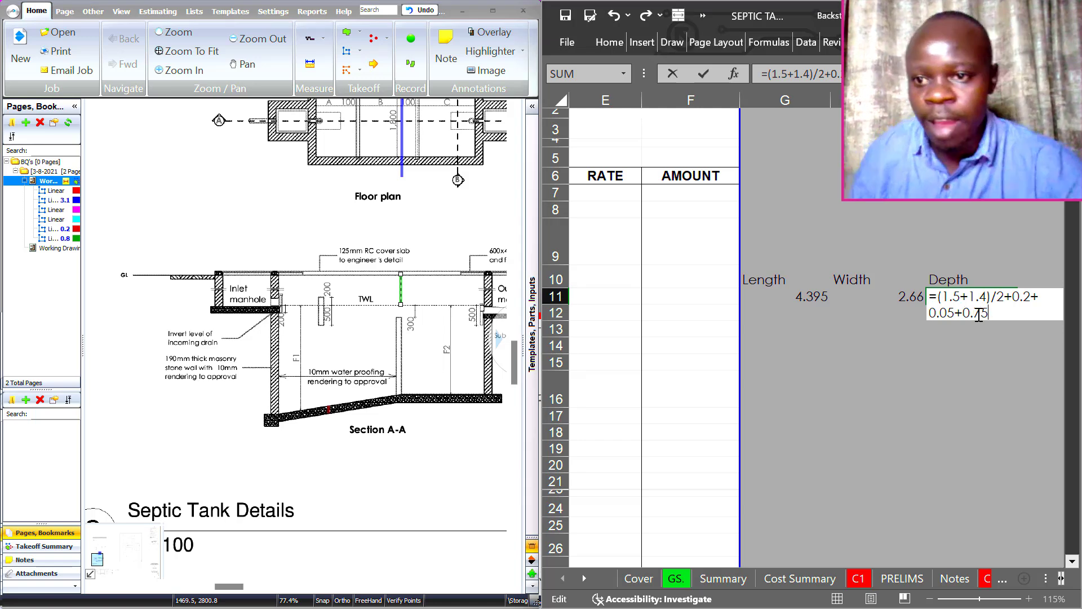
key("Return")
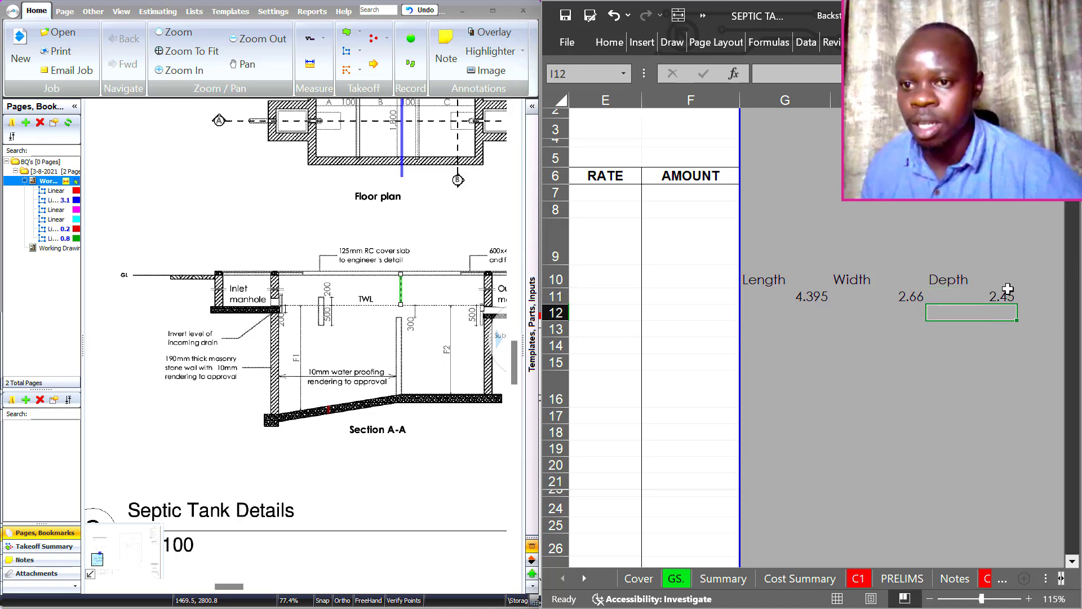
left_click(1003, 293)
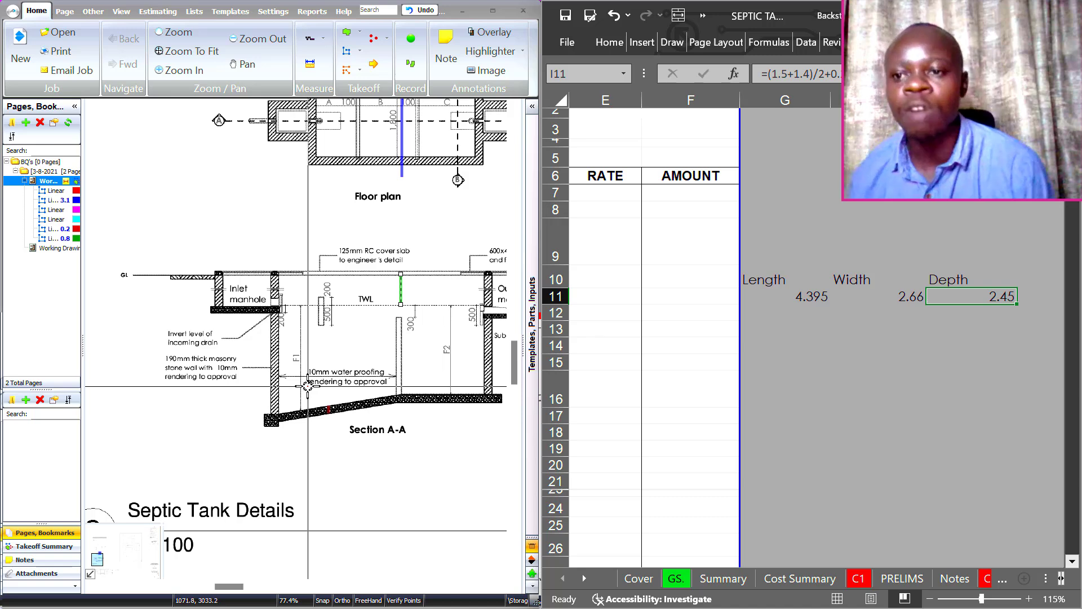
left_click(951, 279)
left_click(993, 299)
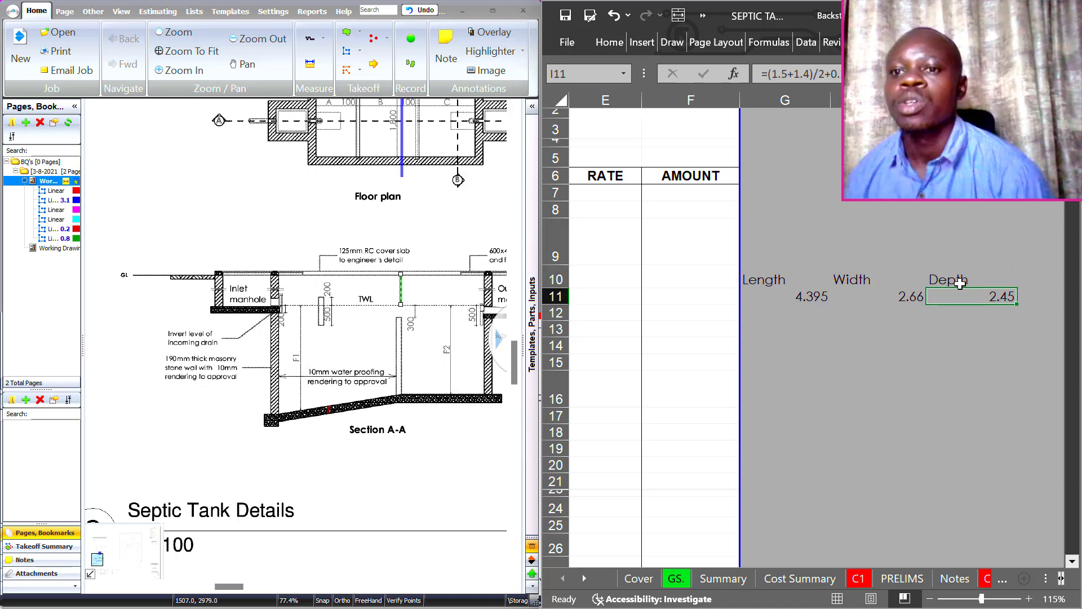
key("Up")
left_click(972, 298)
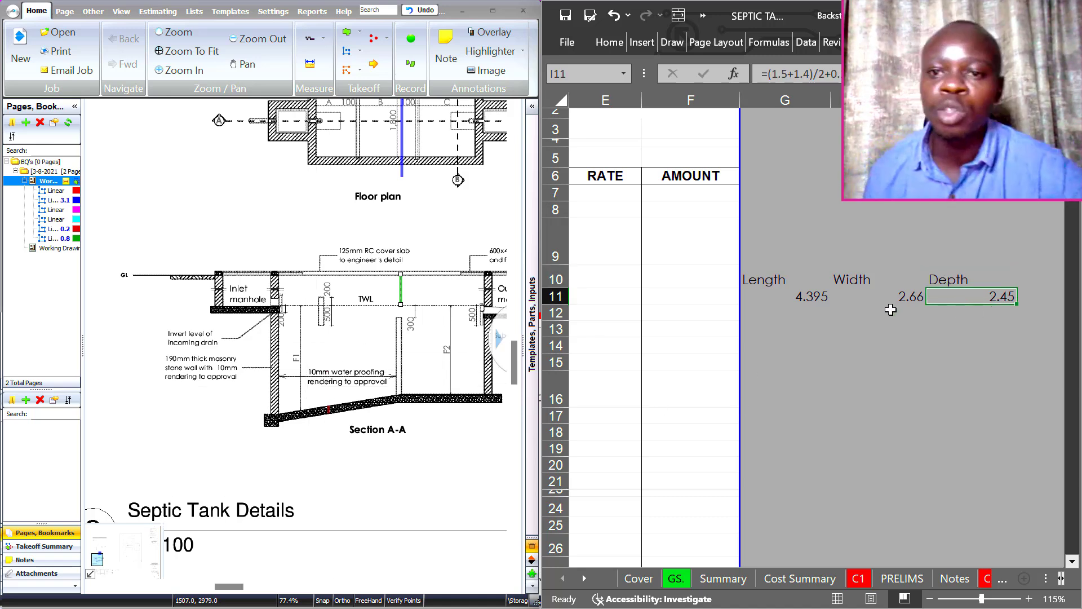
left_click(931, 280)
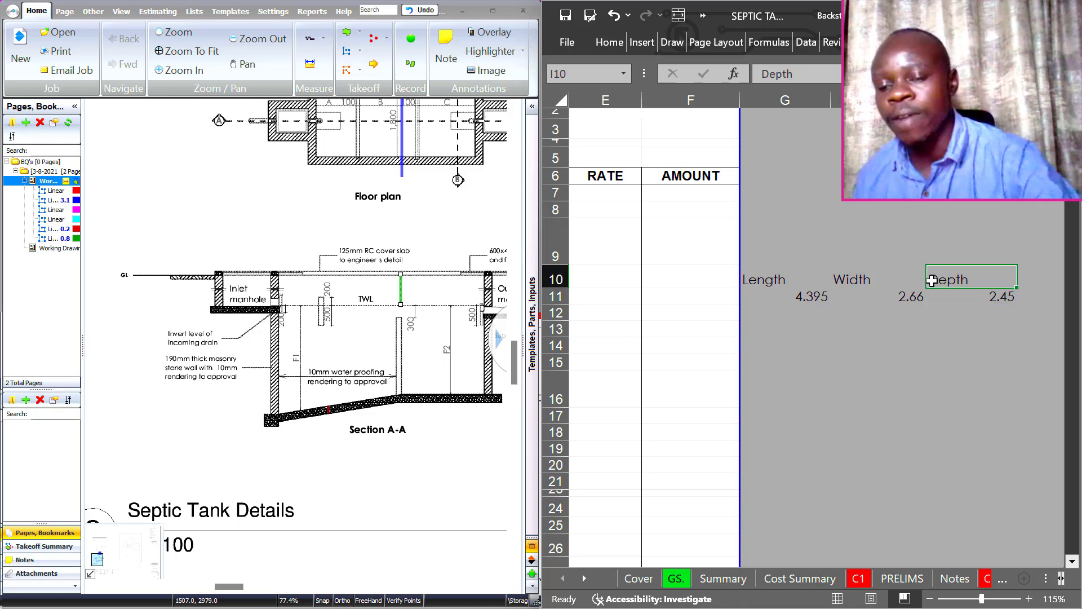
key("Right")
left_click(930, 276)
Add the column heading 'Exc. stage 1' in J10
left_click(956, 275)
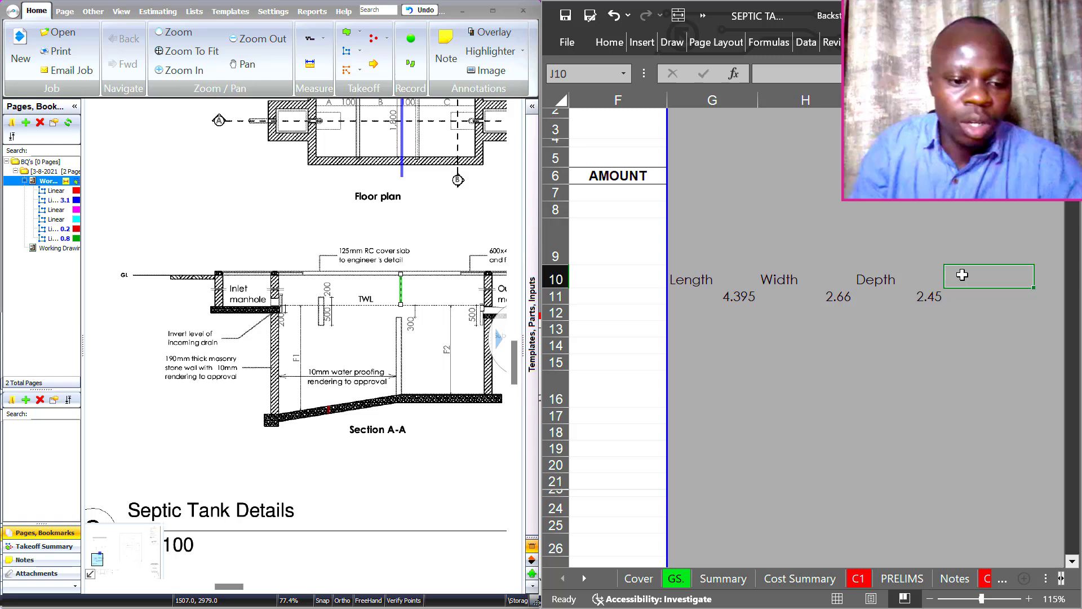
type("E")
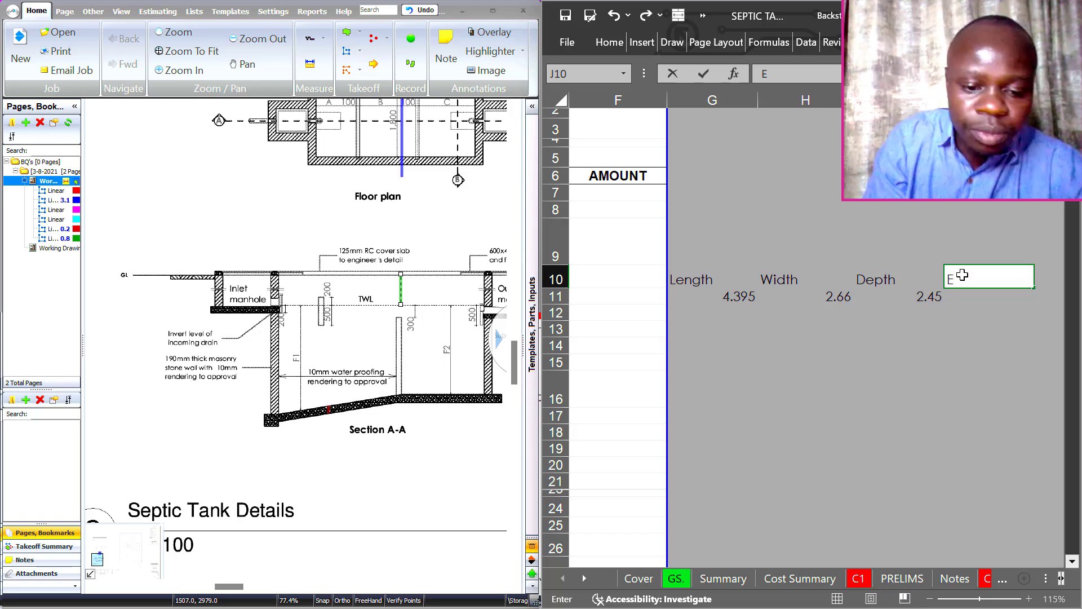
type("xc. stage")
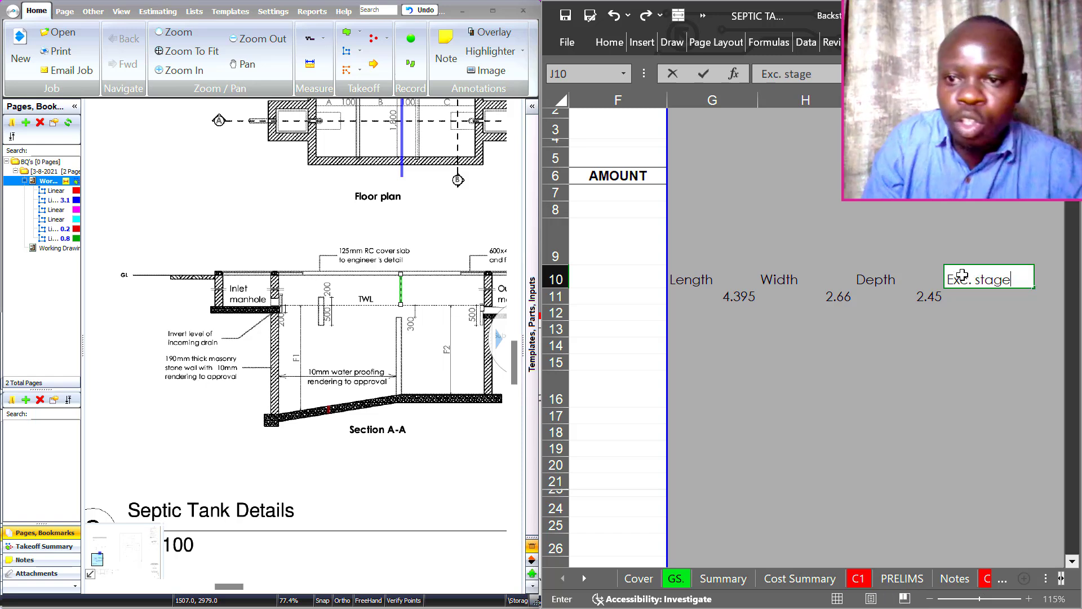
type(" 1")
key("Return")
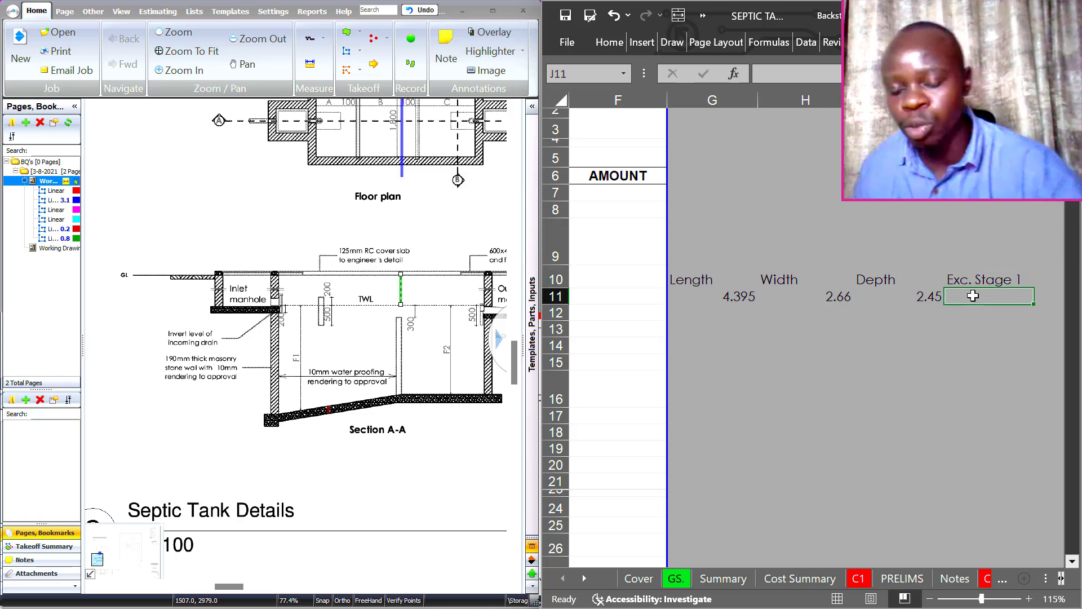
Enter =G11*H11*1.5 in J11, giving a stage 1 volume of 17.53605
type("=")
left_click(719, 300)
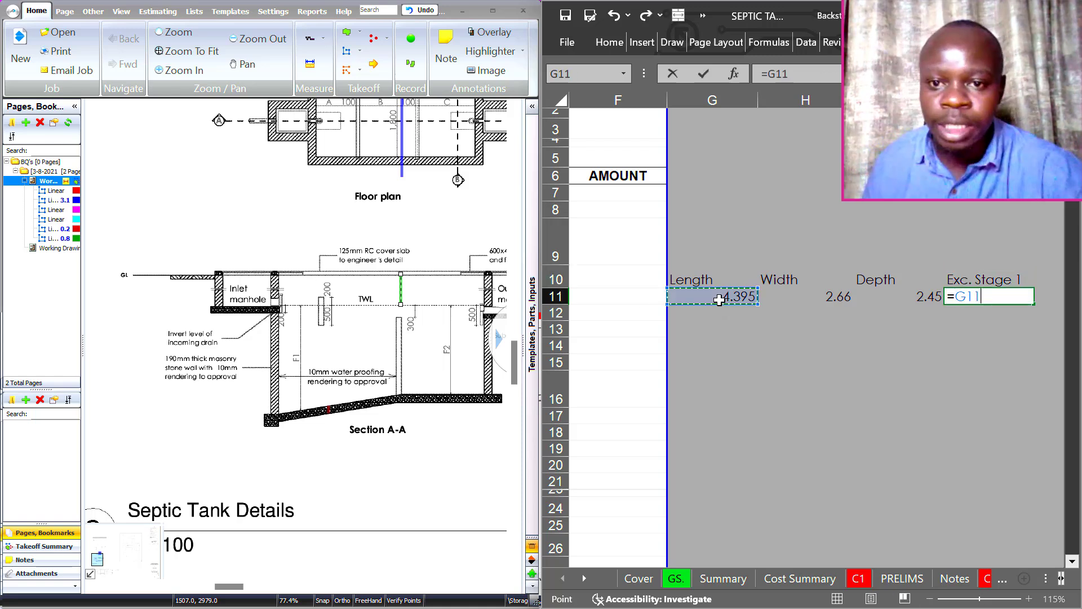
type("*")
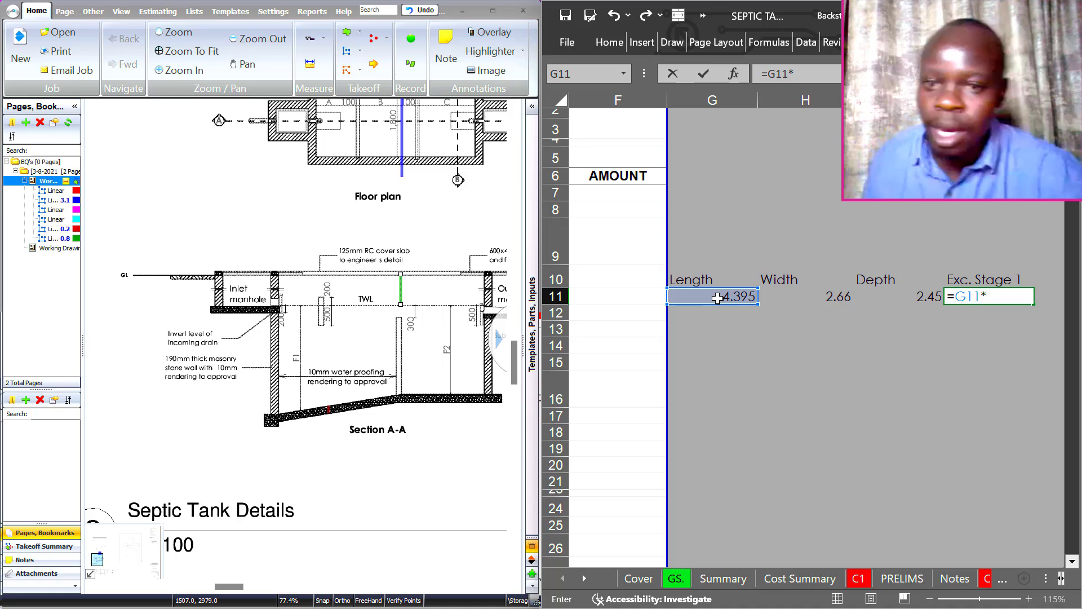
left_click(780, 297)
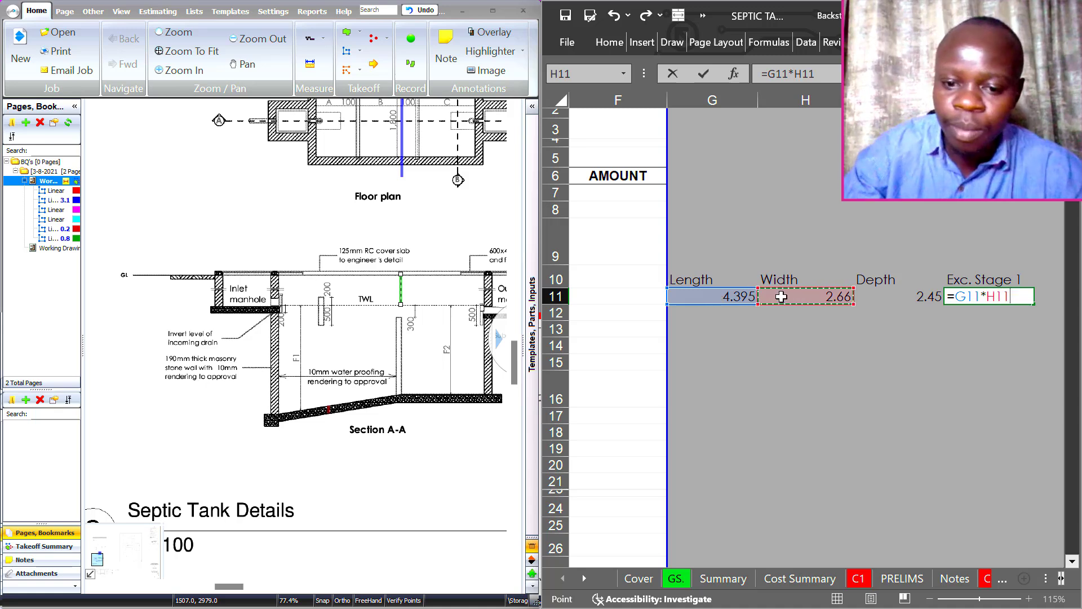
type("*")
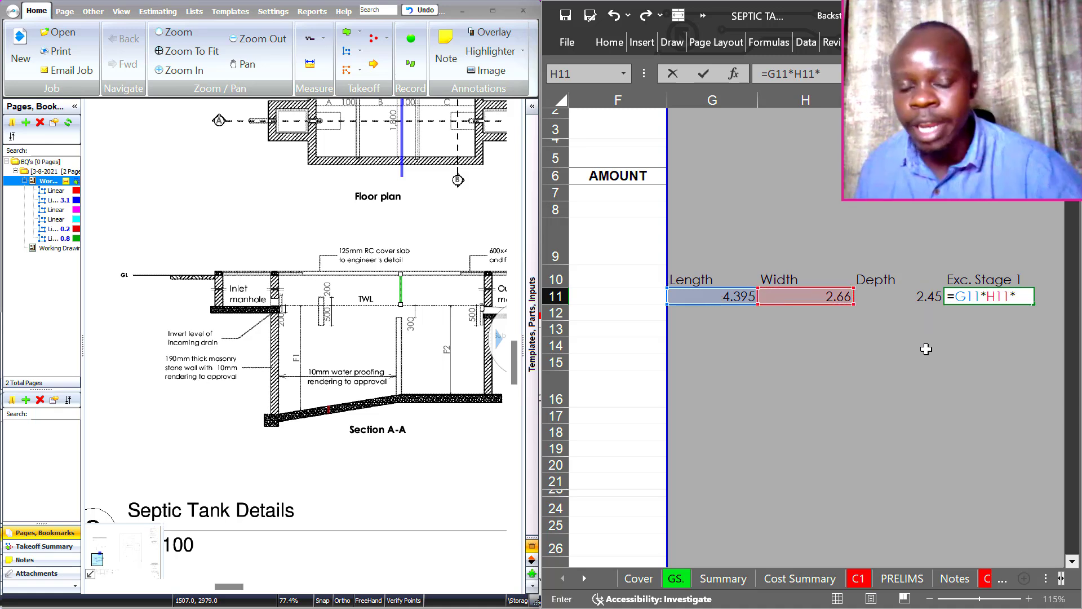
type("1.5")
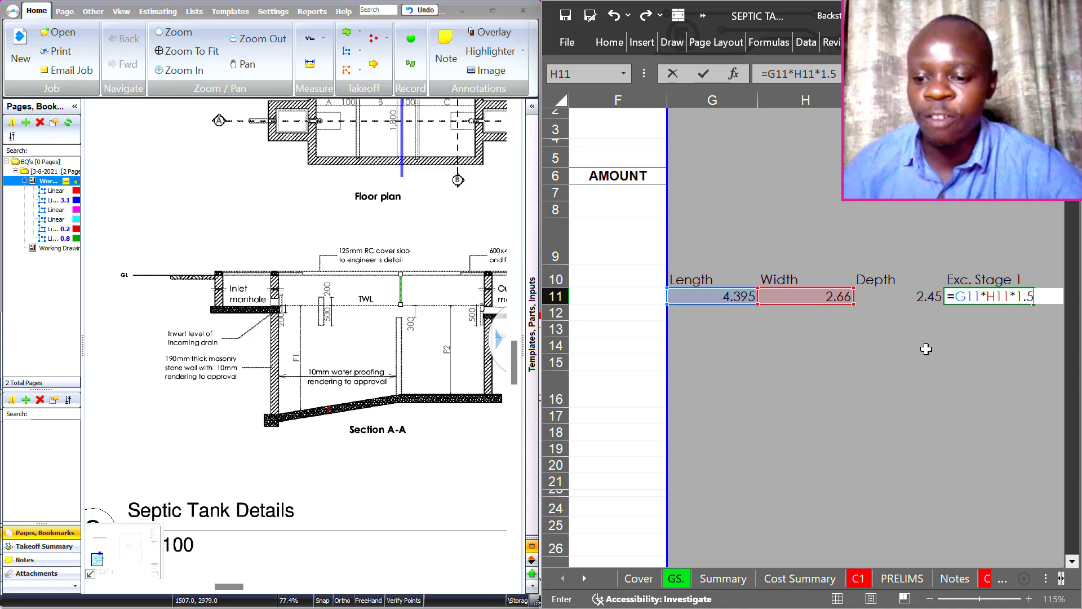
key("Return")
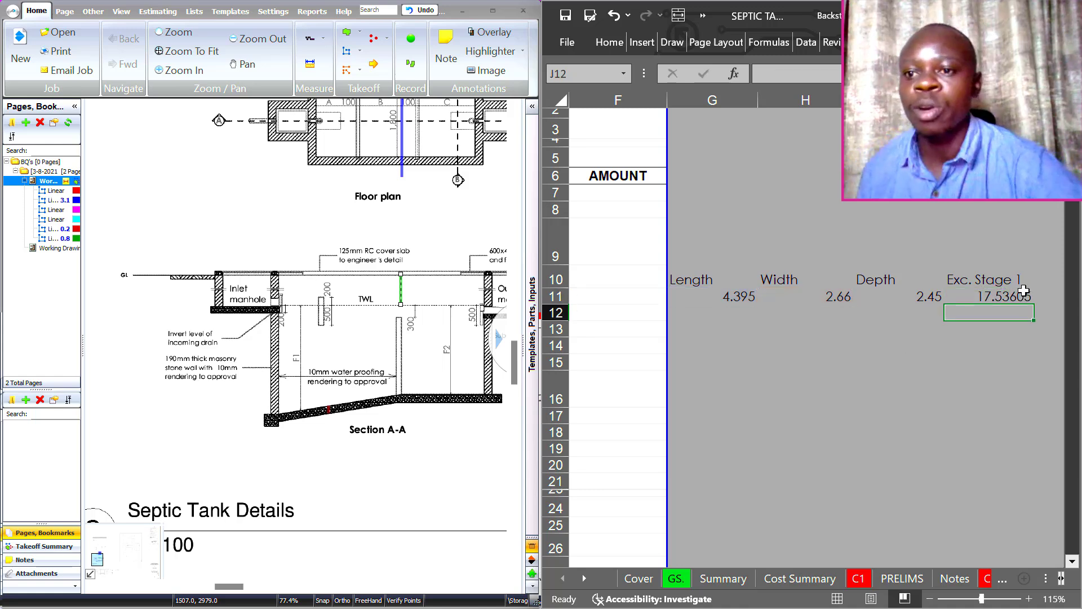
left_click(1001, 296)
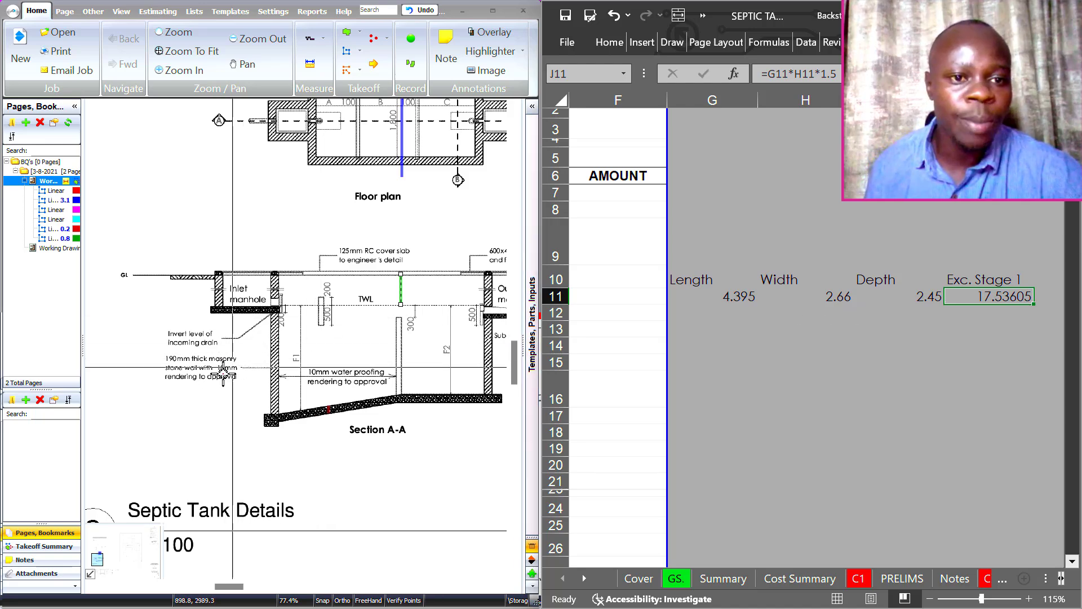
Zoom the floor plan in on the 0.800 M outlet dimension
scroll(223, 369, "down", 2)
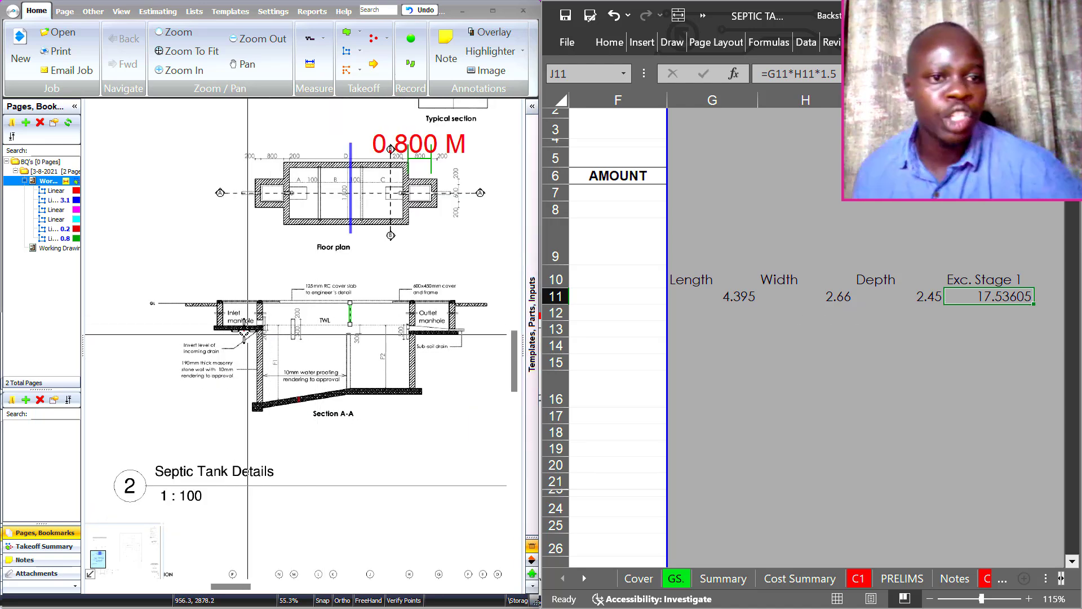
scroll(244, 333, "up", 4)
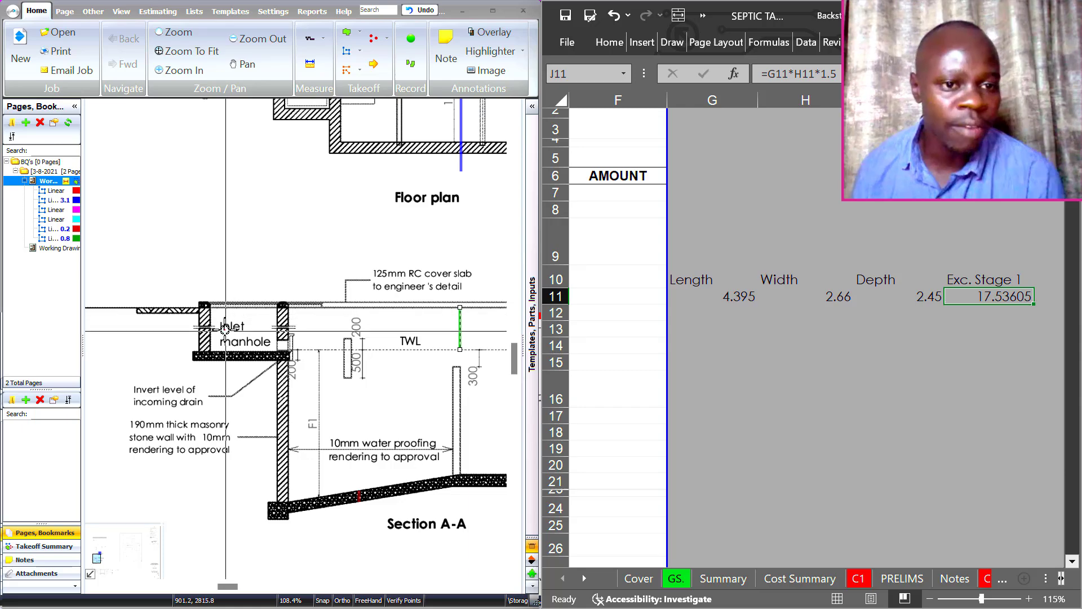
scroll(201, 260, "down", 4)
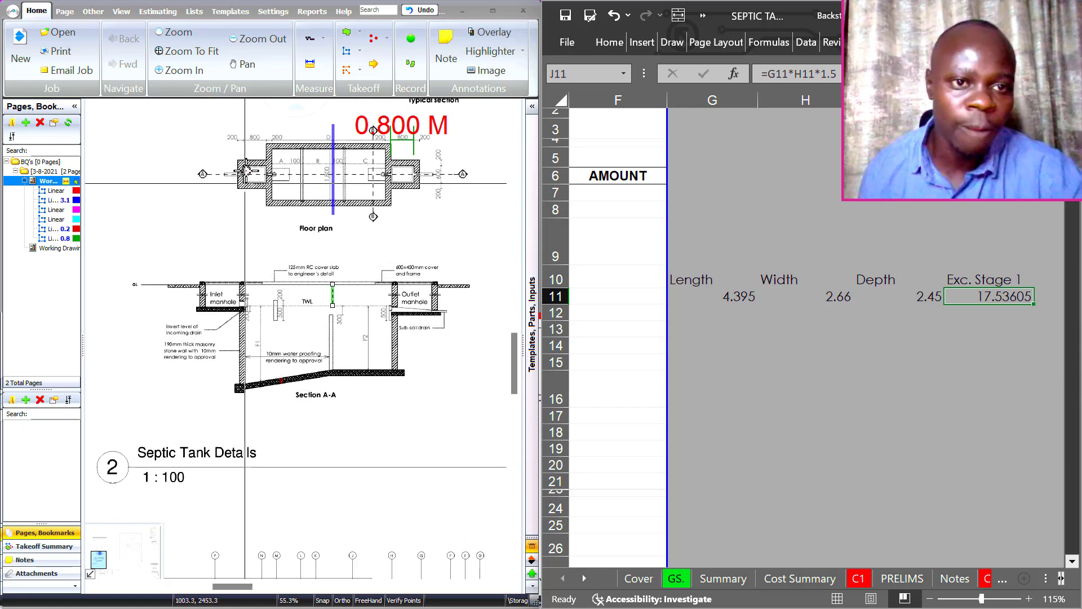
scroll(282, 186, "up", 1)
scroll(315, 197, "down", 2)
scroll(384, 210, "up", 4)
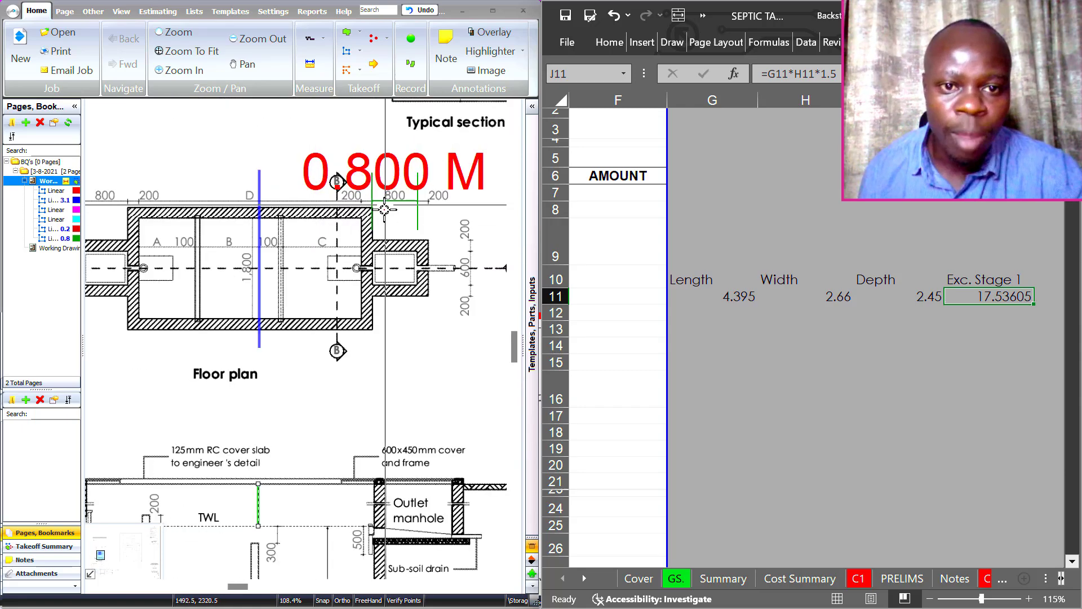
scroll(448, 262, "down", 2)
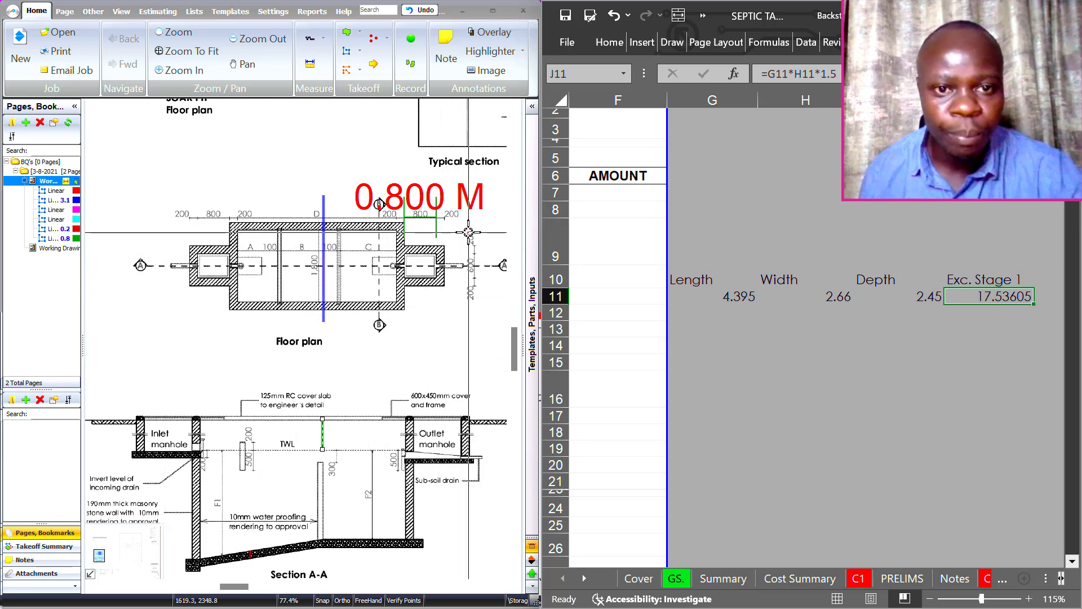
scroll(451, 222, "up", 1)
scroll(394, 217, "up", 1)
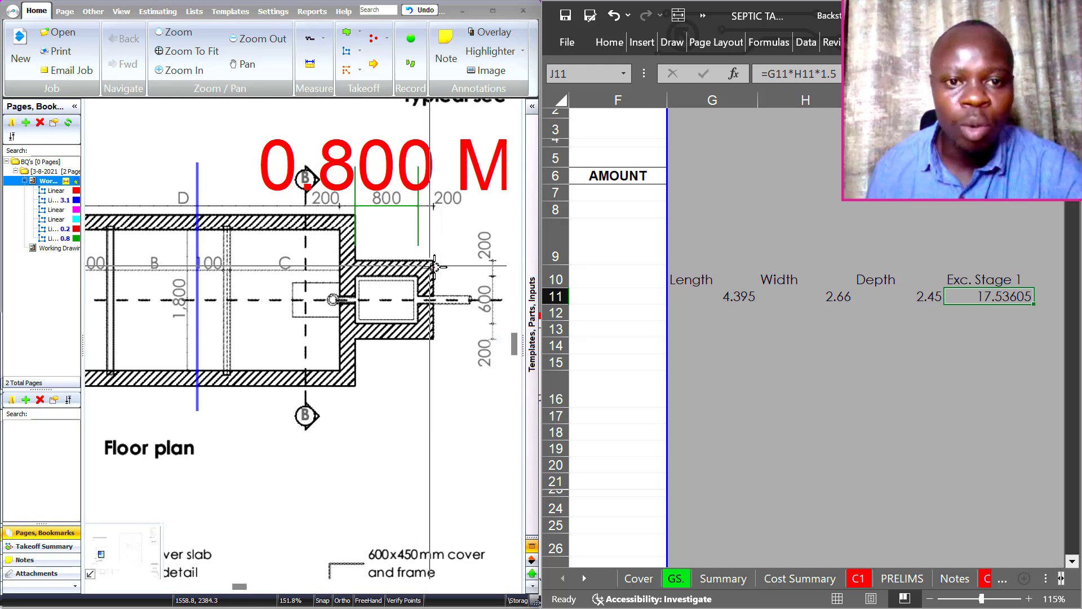
left_click(731, 310)
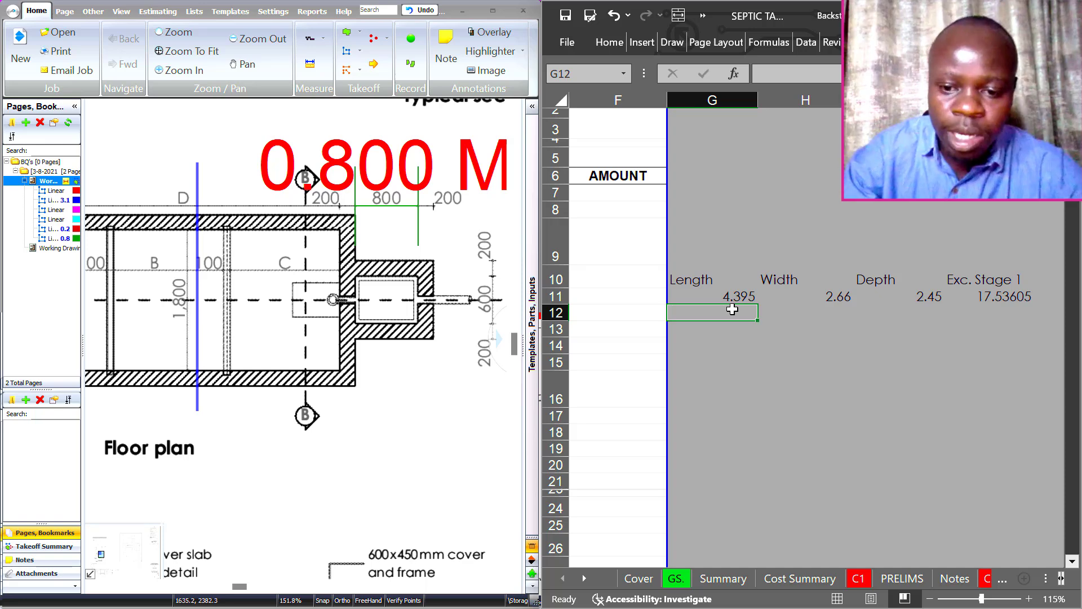
Enter the outlet length 0.8 in G12
type("0.8")
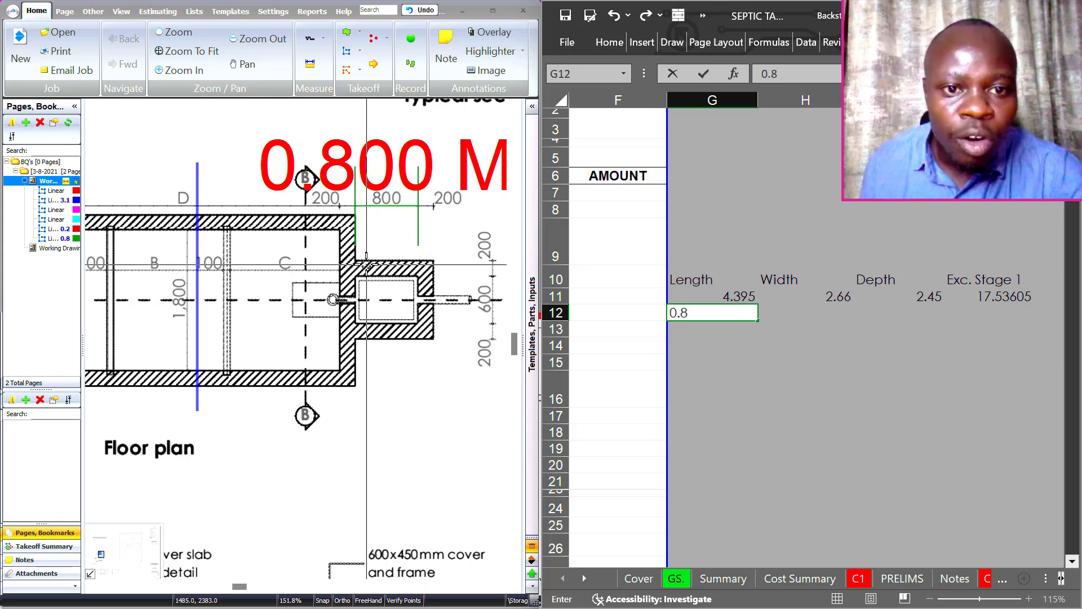
scroll(385, 237, "down", 5)
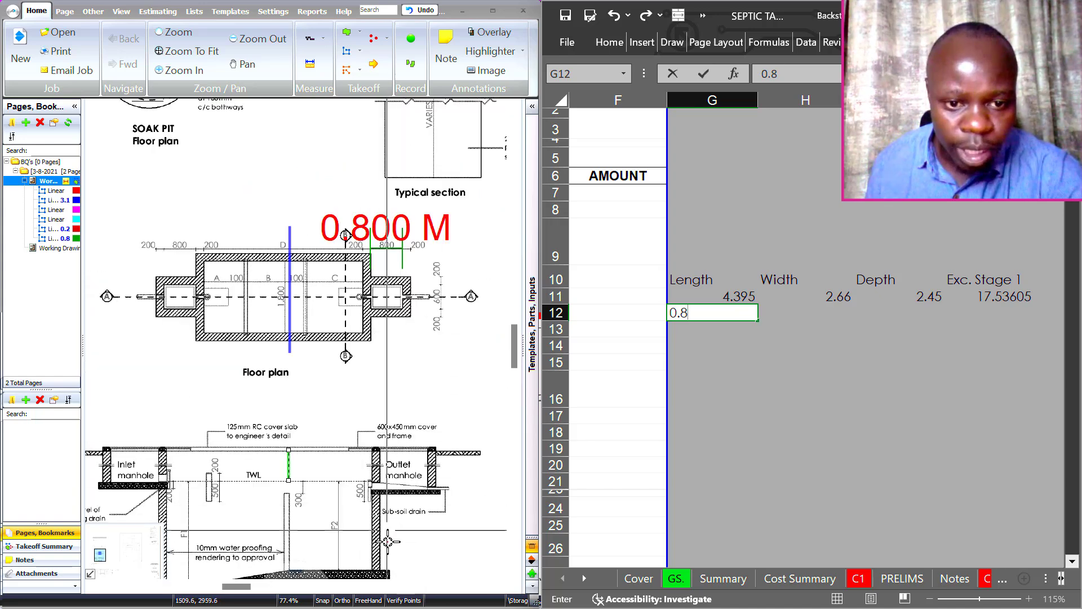
scroll(382, 552, "up", 2)
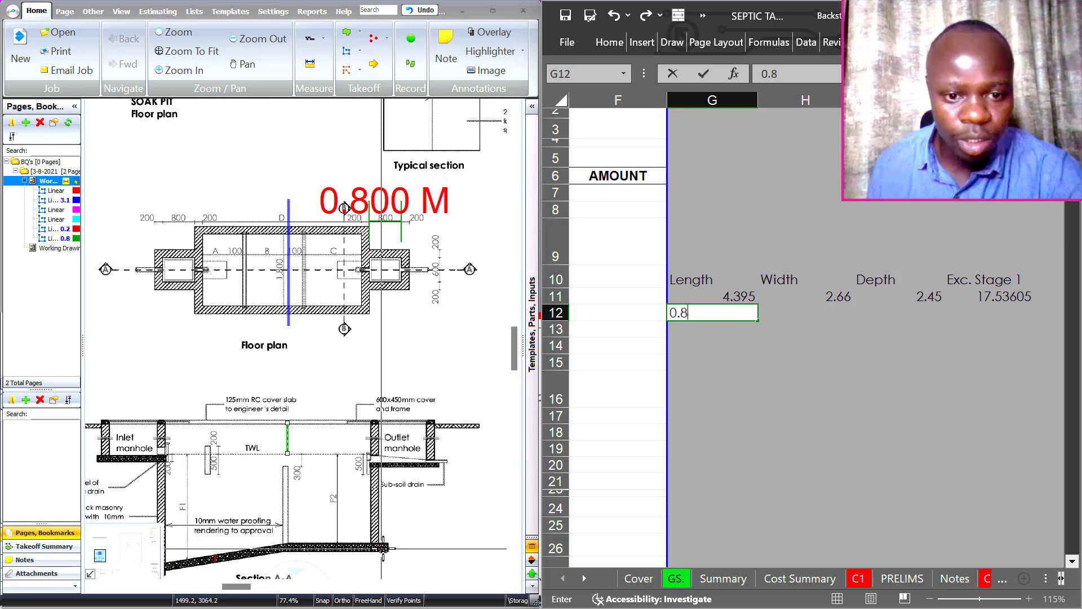
scroll(323, 257, "up", 4)
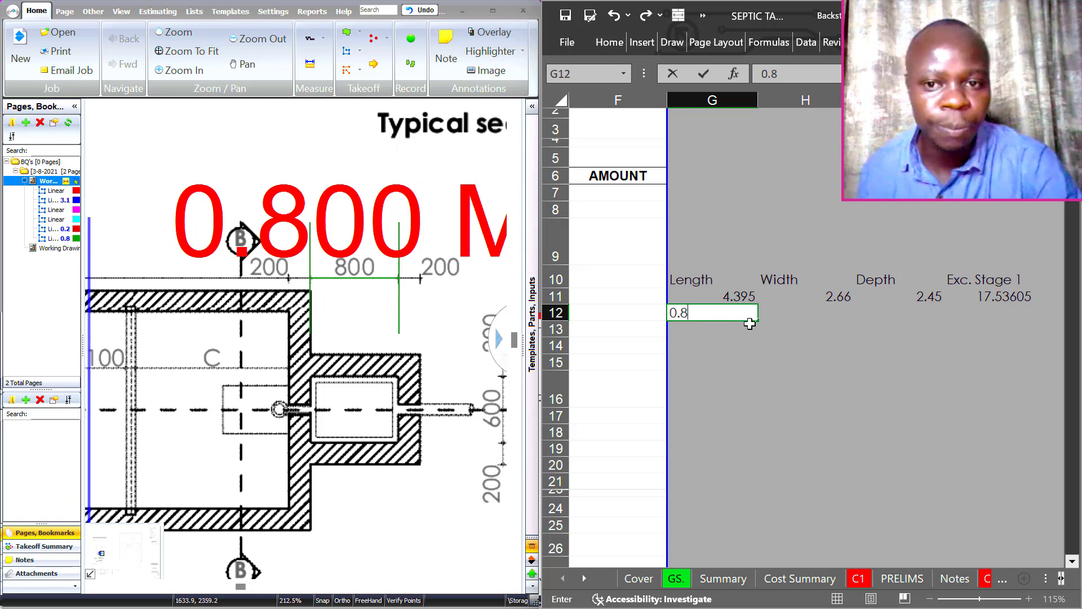
key("Return")
Enter the width =0.6+0.2*2 in H12, giving 1
left_click(825, 313)
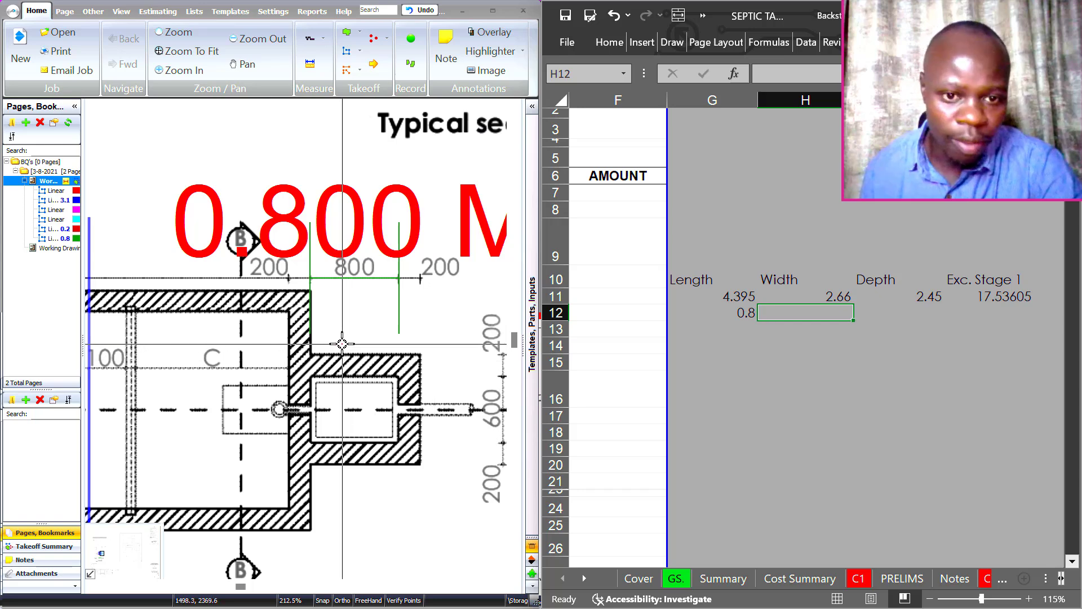
scroll(428, 397, "down", 3)
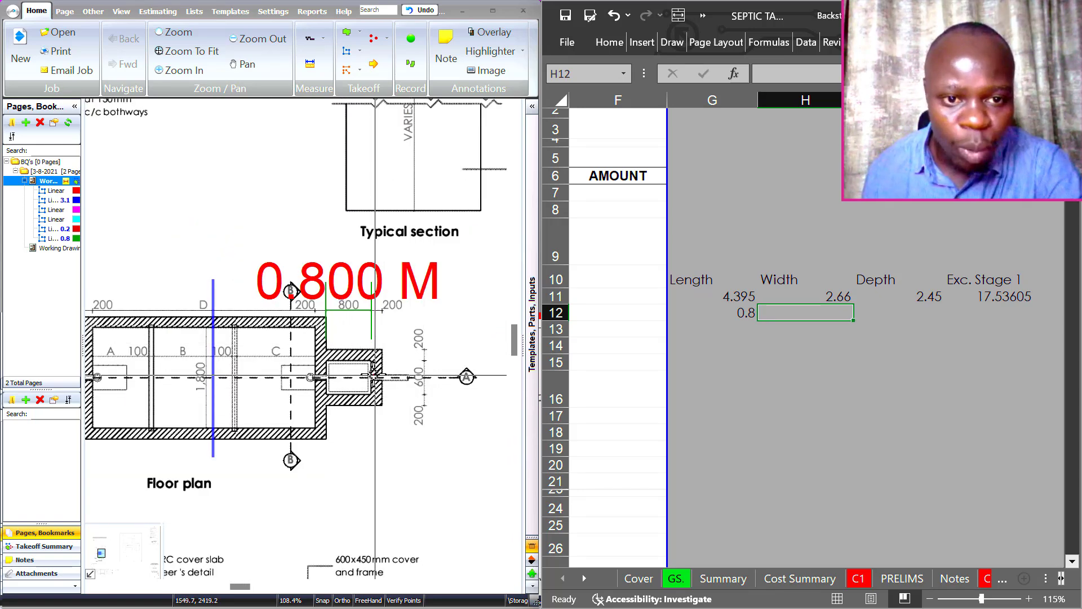
scroll(424, 391, "up", 2)
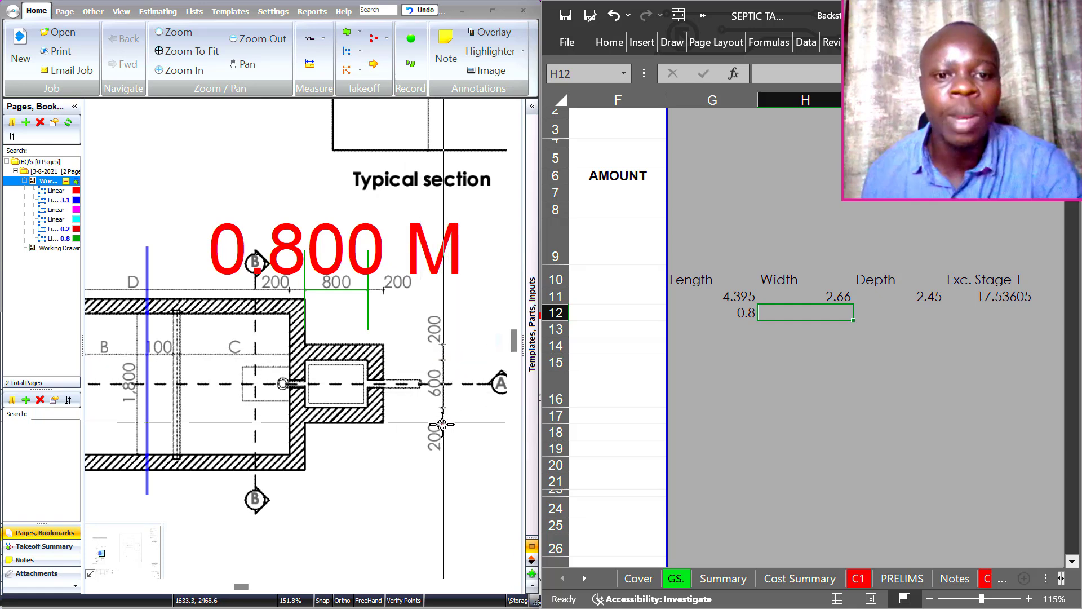
type("=0.")
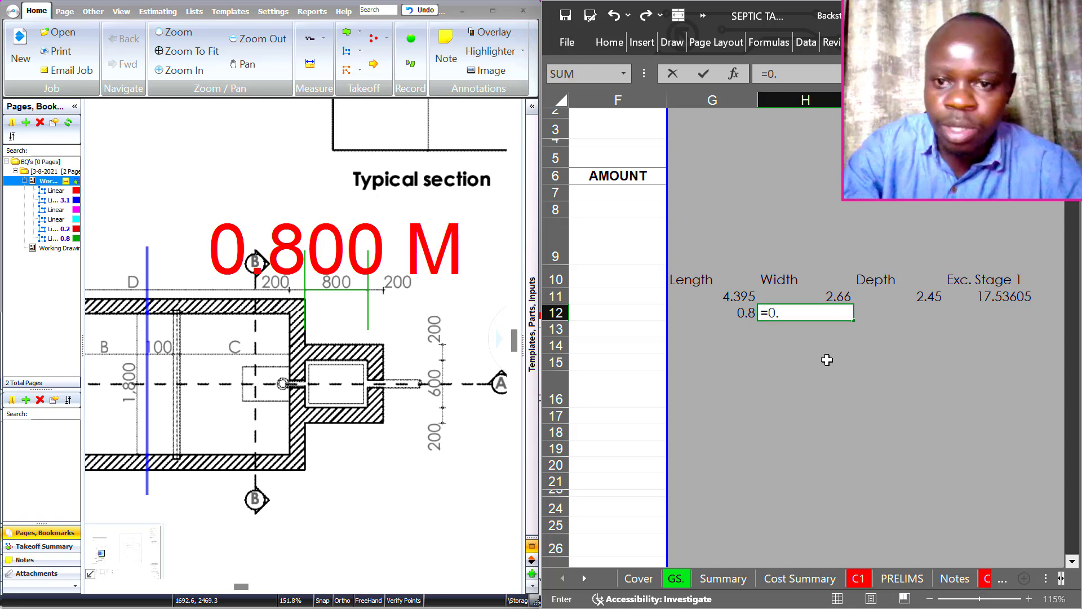
type("6+0")
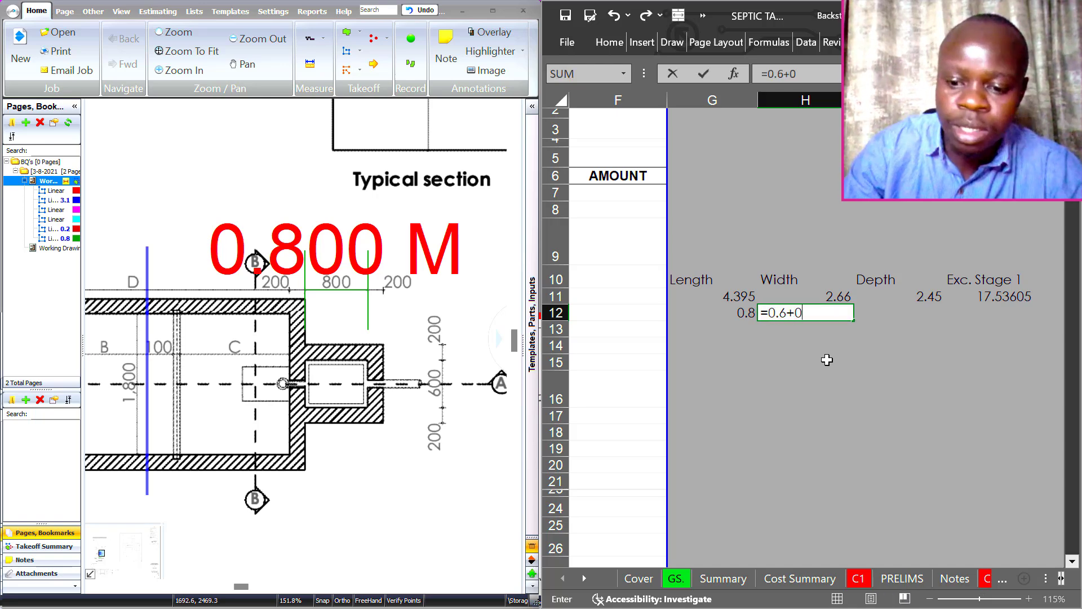
type(".2*2")
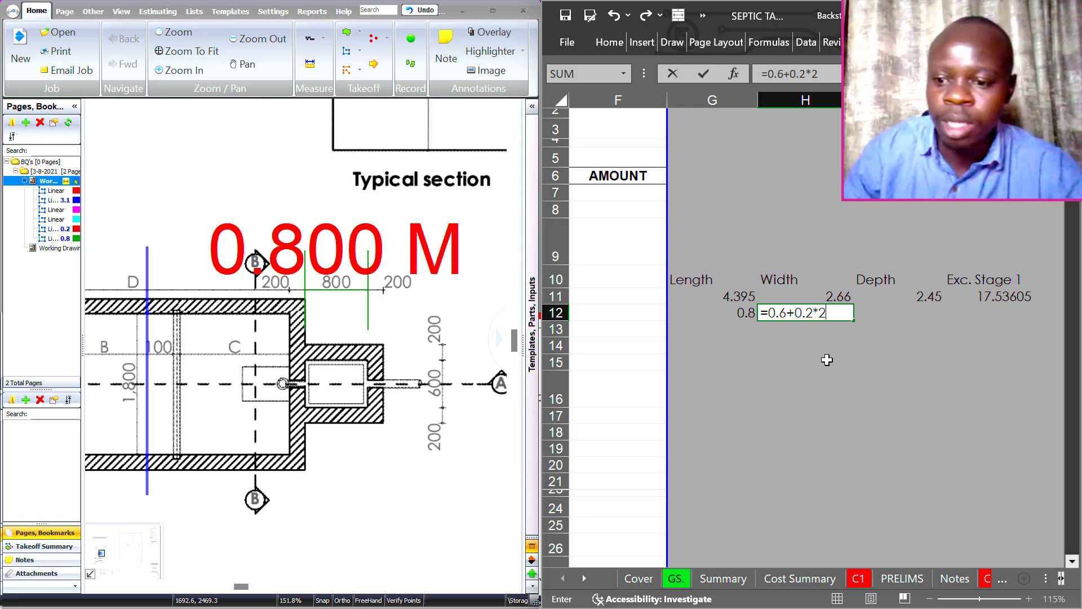
key("Return")
left_click(849, 308)
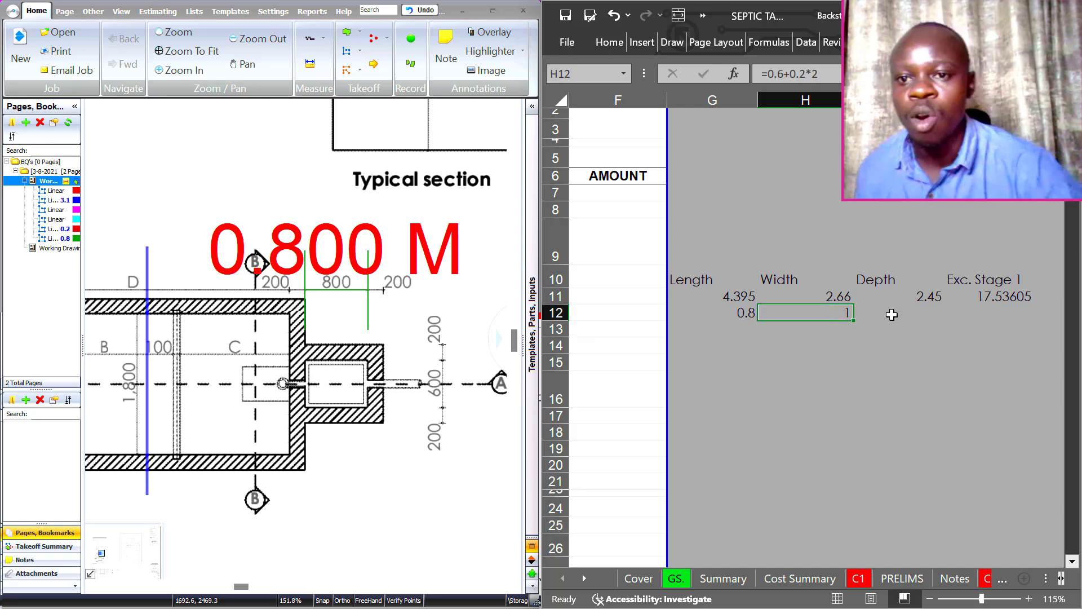
scroll(359, 256, "down", 5)
scroll(403, 414, "up", 5)
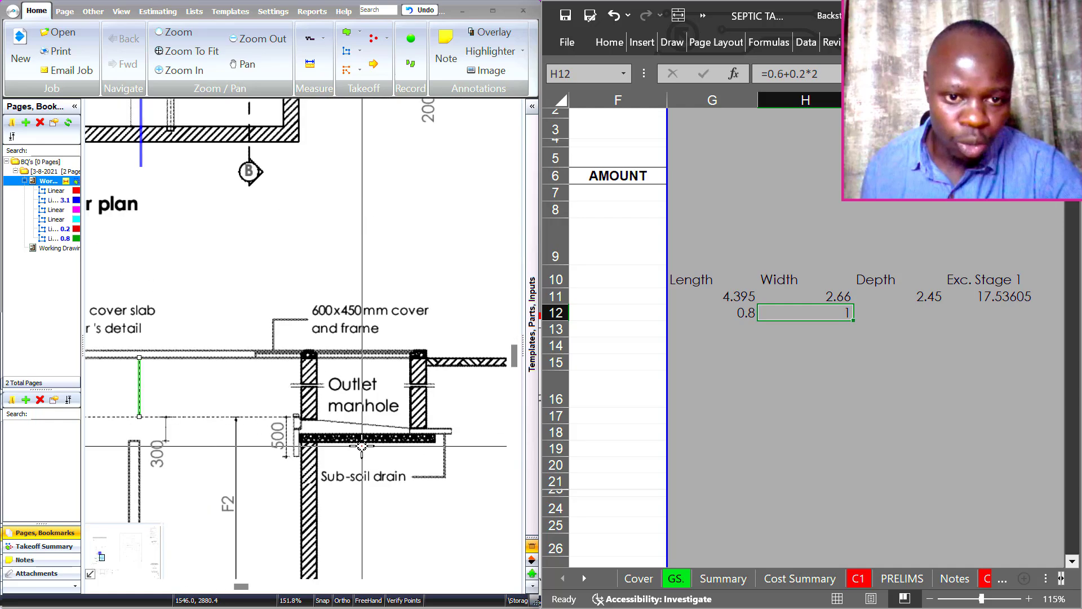
scroll(403, 415, "down", 5)
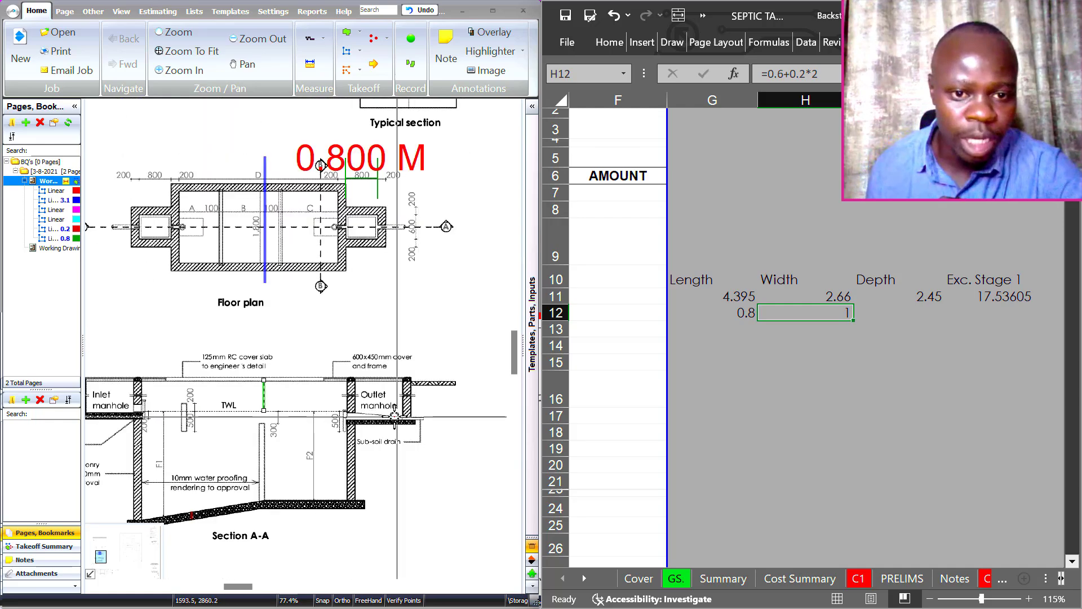
scroll(242, 456, "up", 3)
scroll(242, 456, "down", 3)
scroll(294, 430, "up", 4)
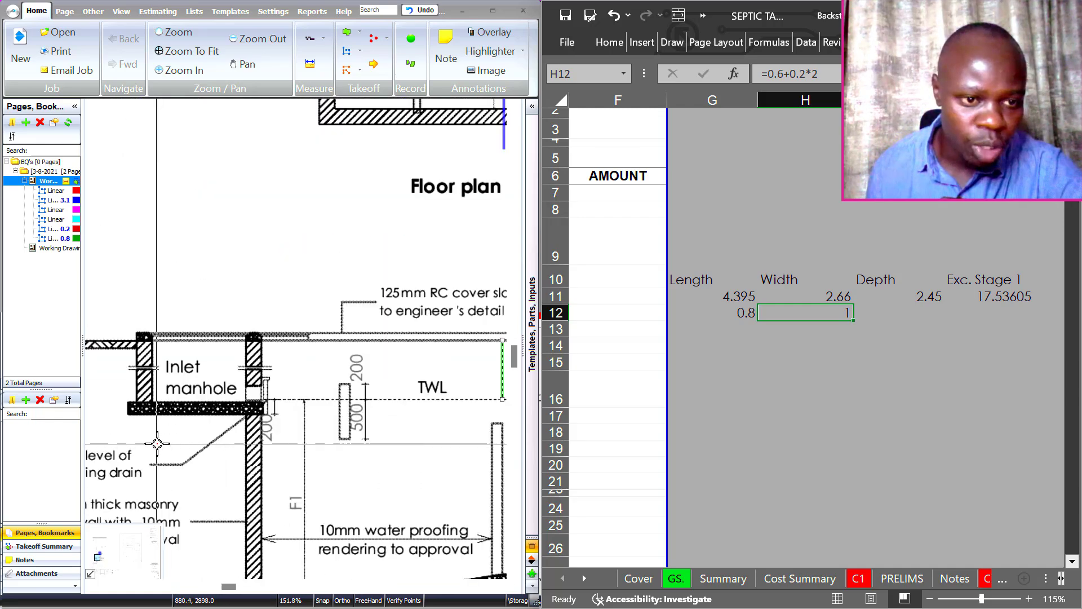
scroll(178, 430, "up", 2)
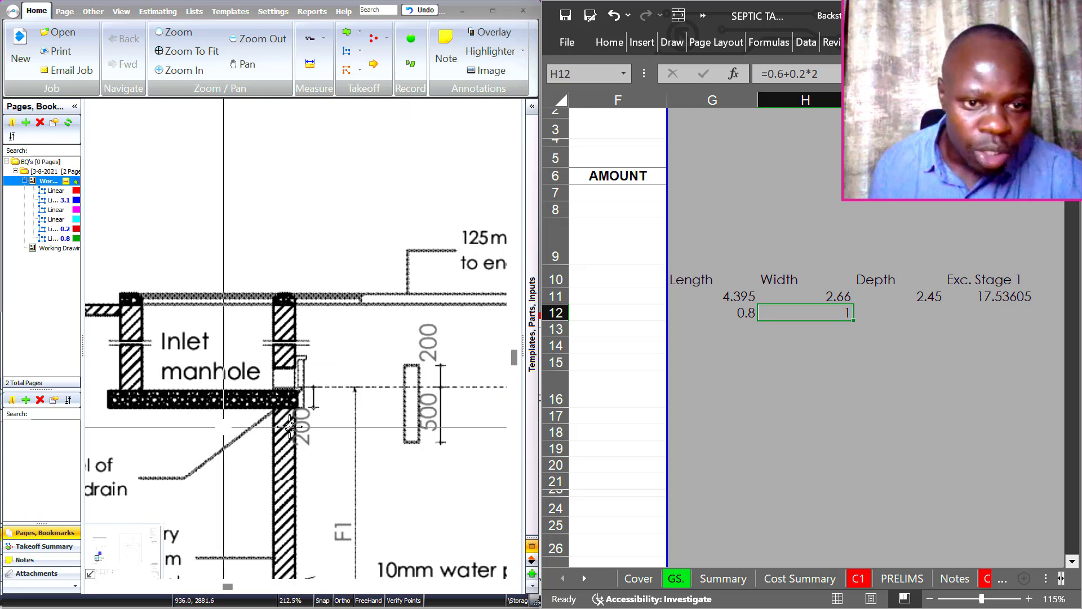
scroll(330, 413, "down", 2)
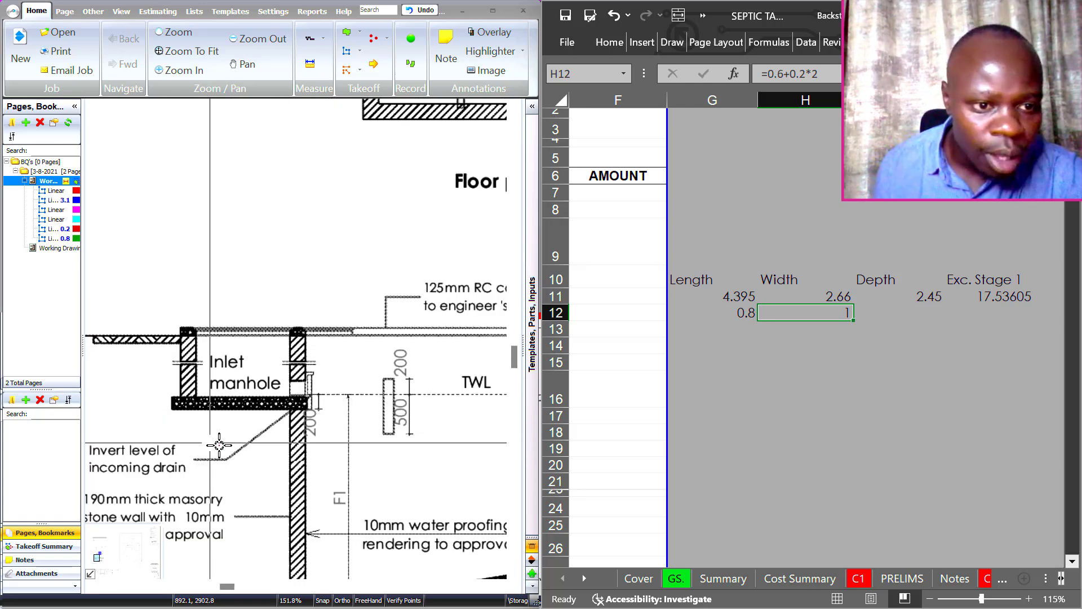
scroll(220, 389, "down", 2)
scroll(301, 383, "up", 2)
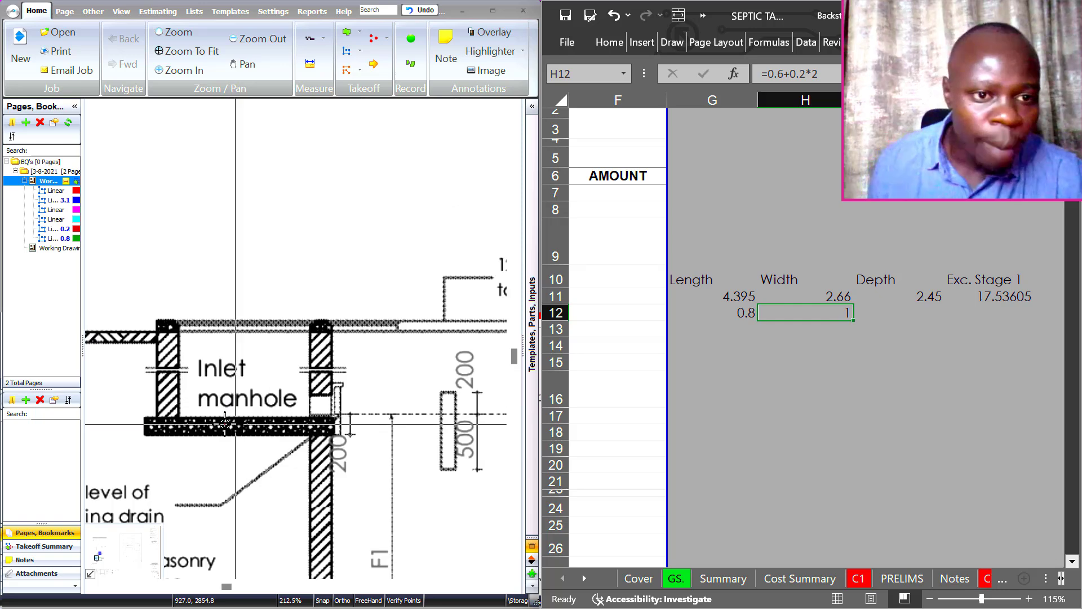
scroll(248, 321, "down", 2)
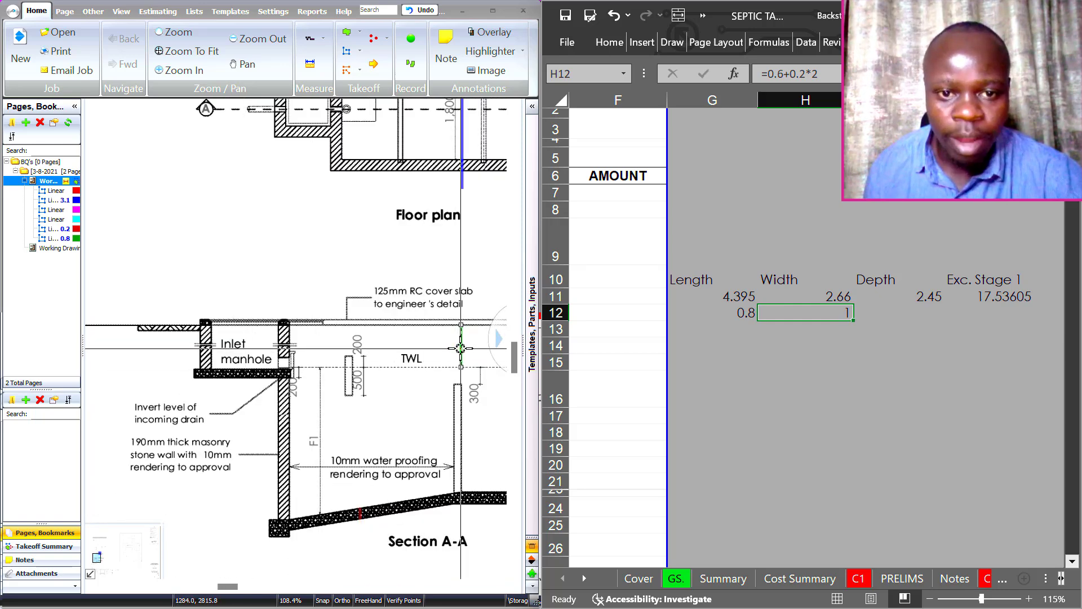
scroll(394, 359, "down", 1)
scroll(412, 358, "up", 2)
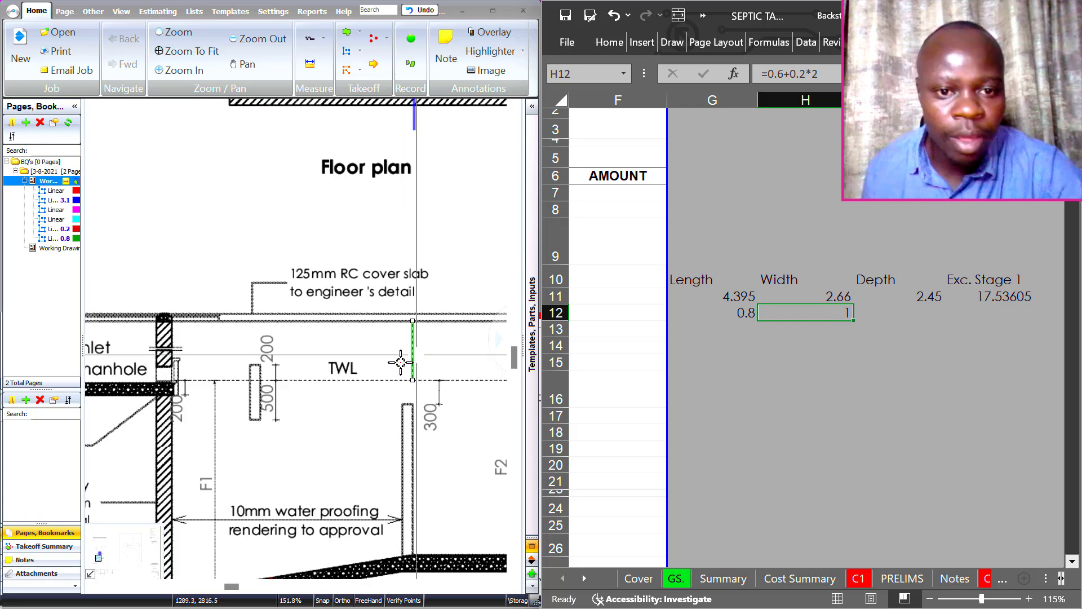
mouse_move(411, 359)
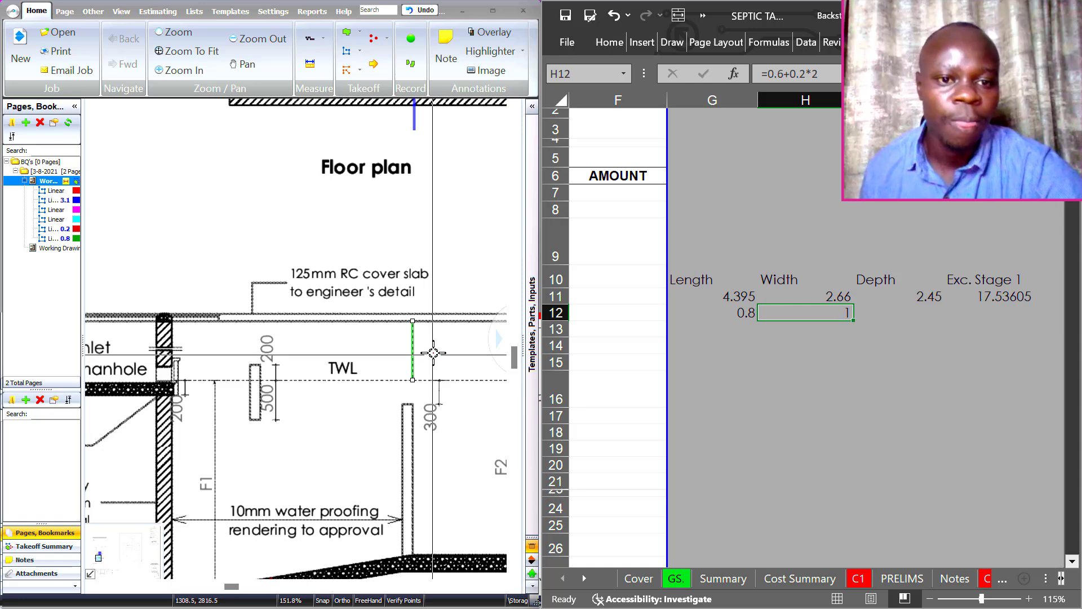
scroll(433, 354, "down", 1)
scroll(211, 390, "up", 1)
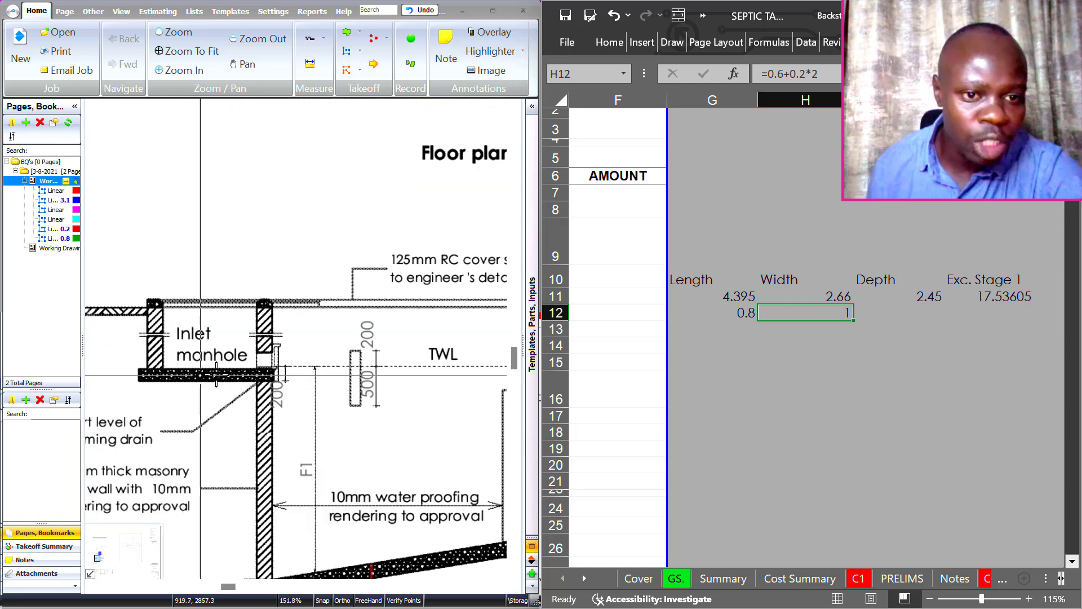
scroll(186, 375, "down", 1)
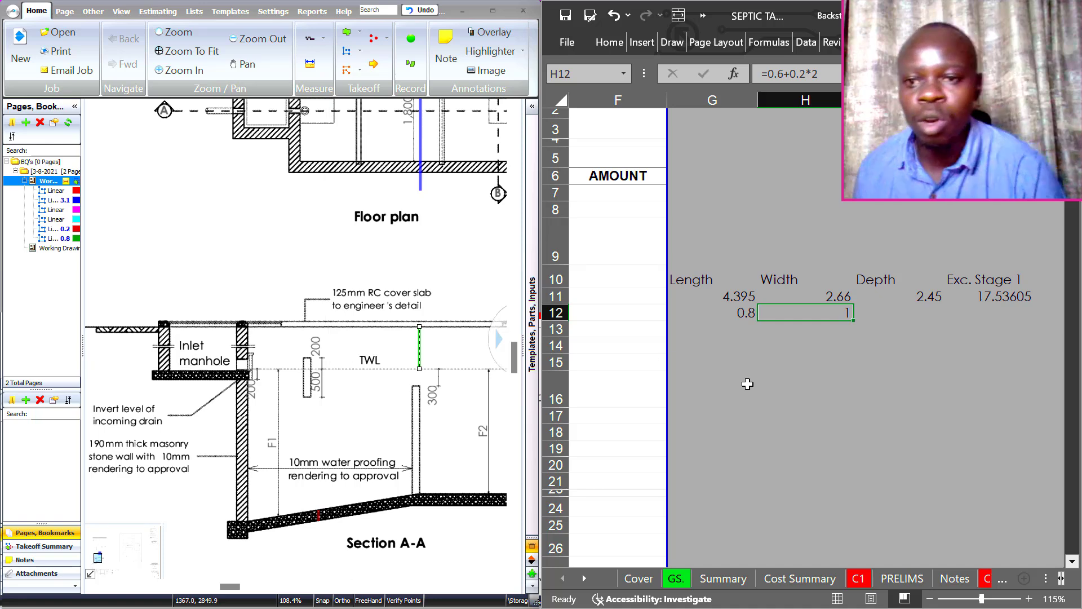
Enter the depth =0.75+0.2 in I12, giving 0.95
left_click(889, 313)
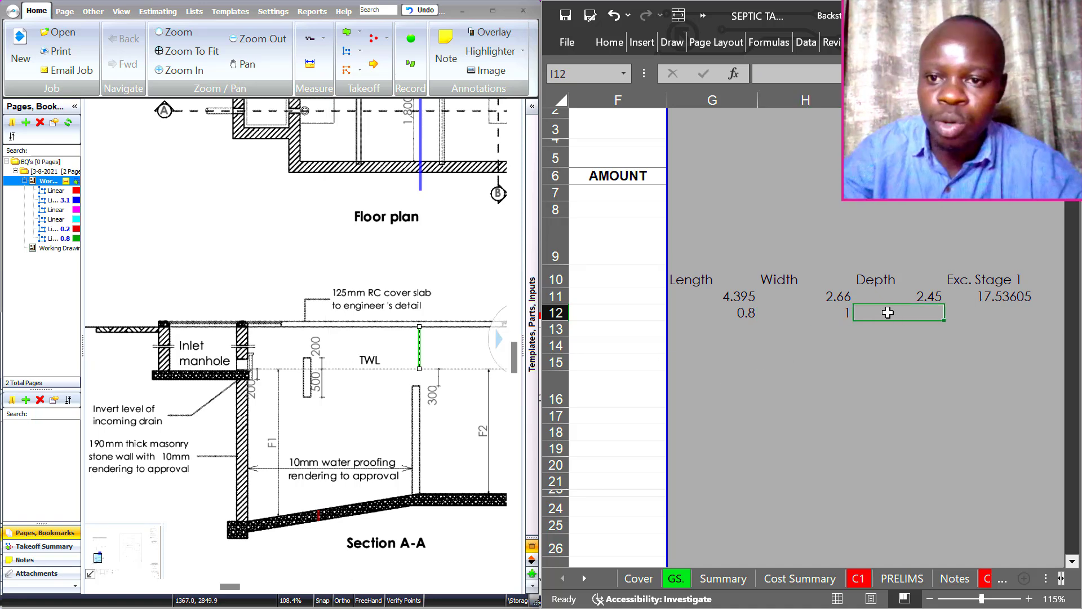
type("=")
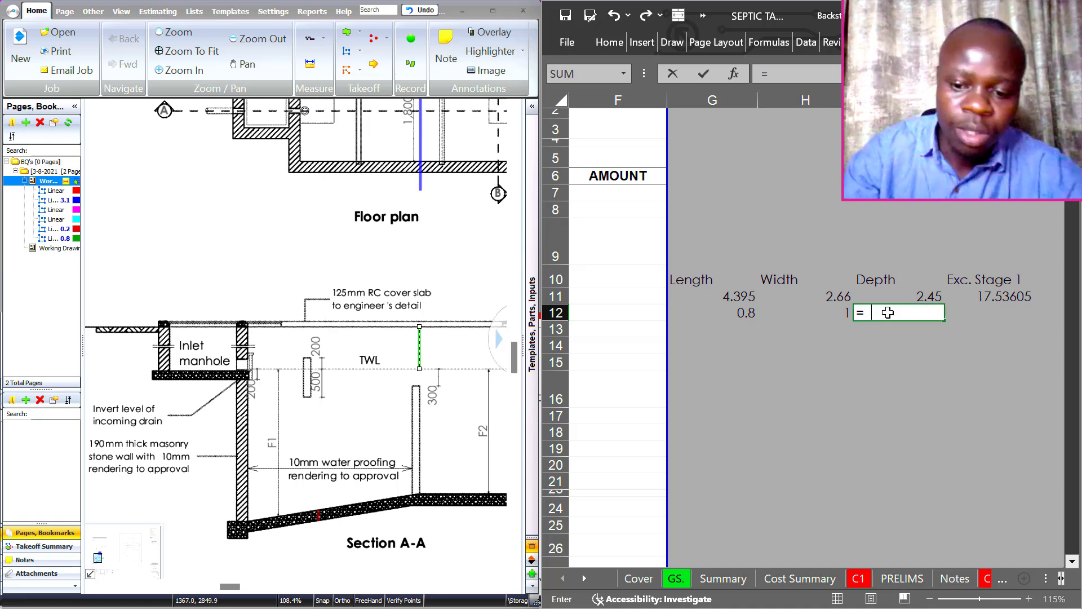
type("0.75+0.2")
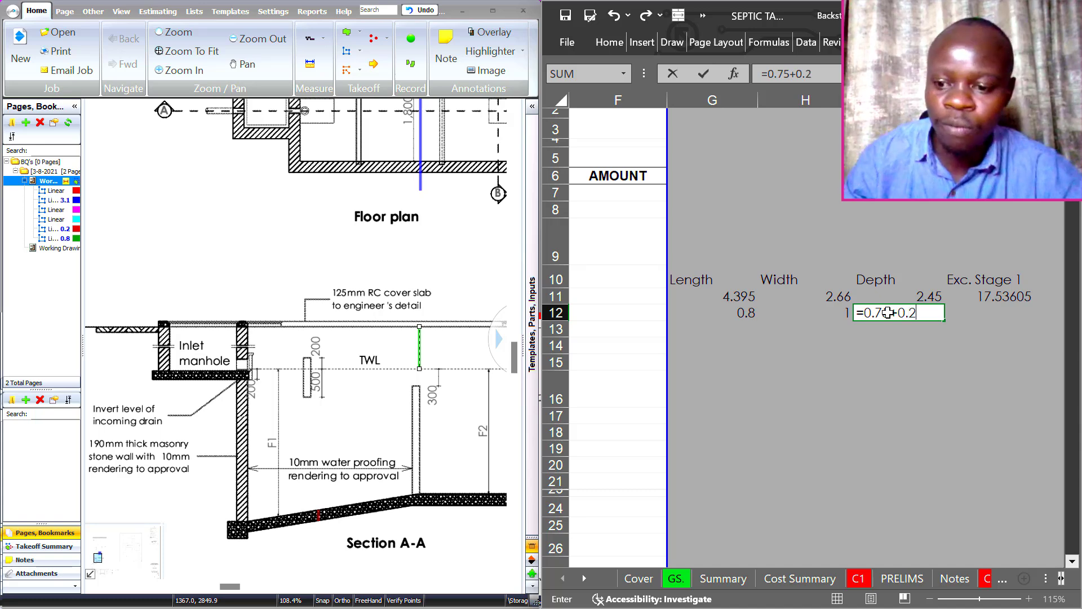
key("Return")
left_click(882, 312)
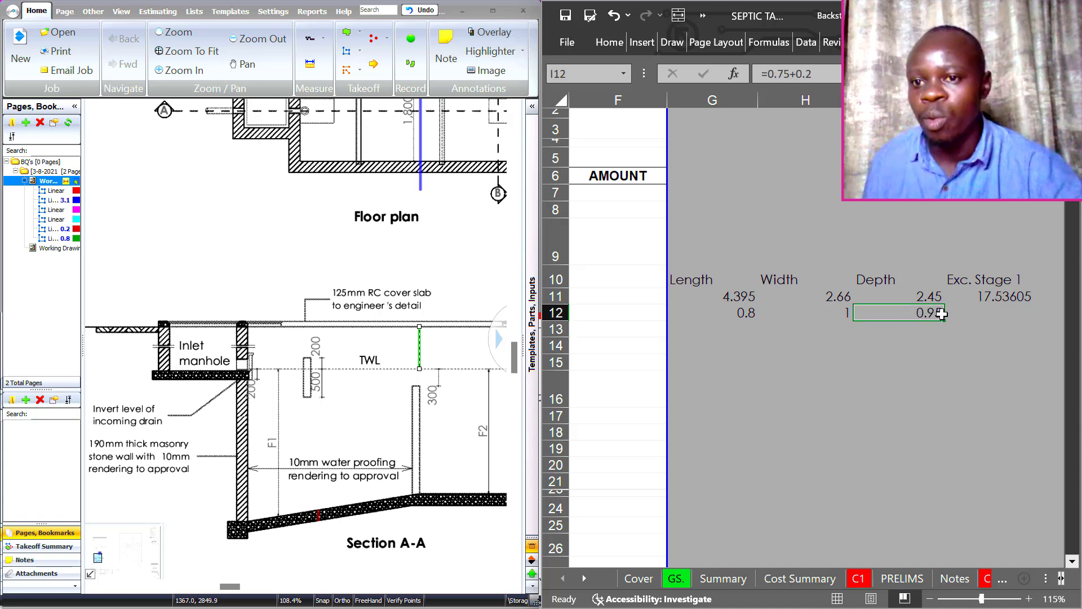
Enter =G12*H12*I12 in J12 for a stage 1 volume of 0.76
left_click(983, 312)
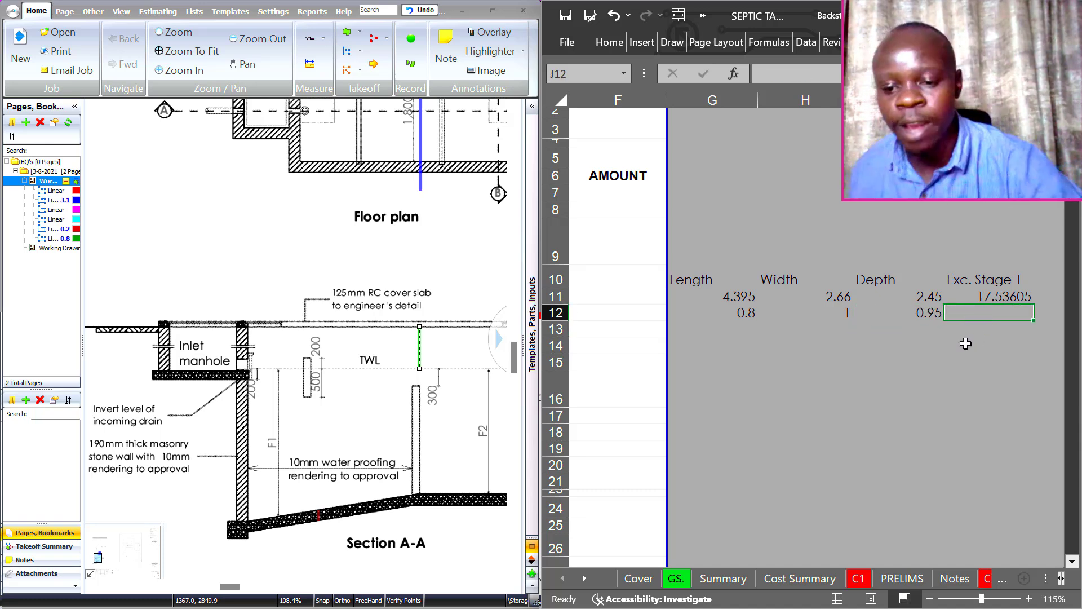
type("=")
left_click(733, 315)
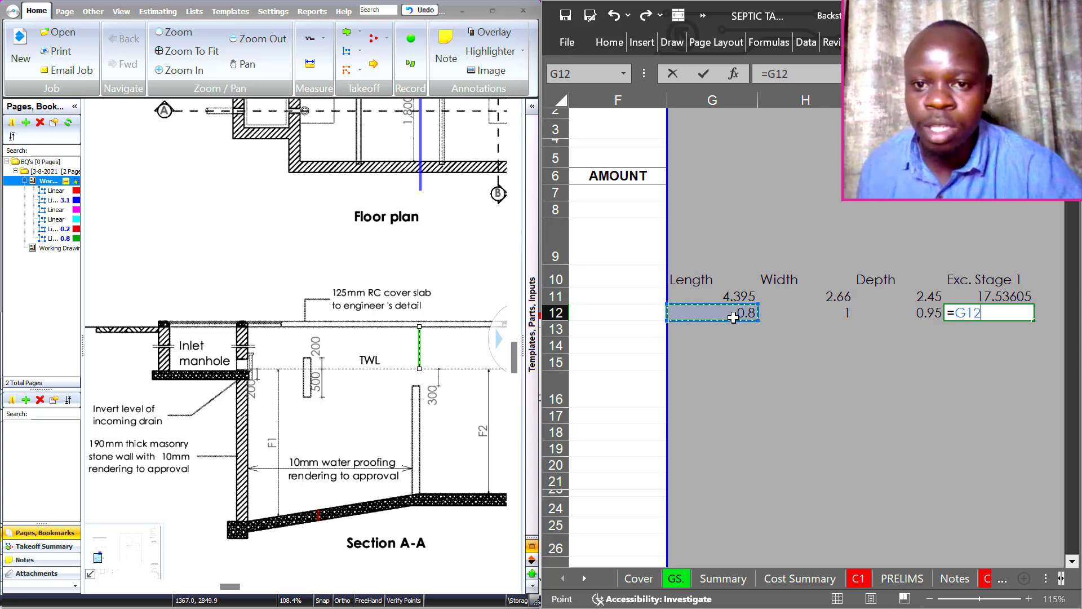
type("*")
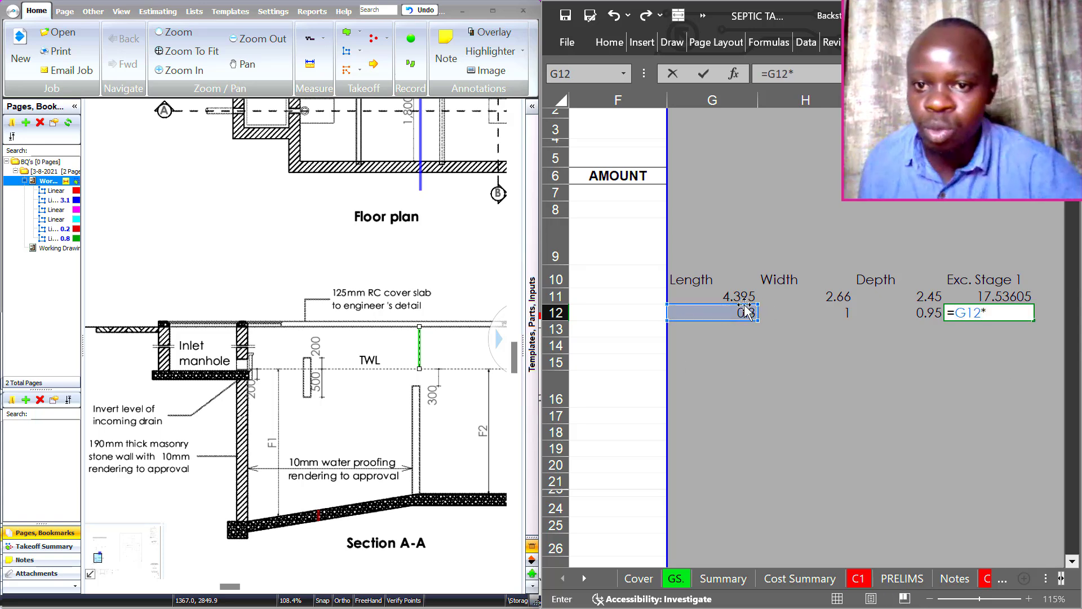
left_click(812, 312)
type("*")
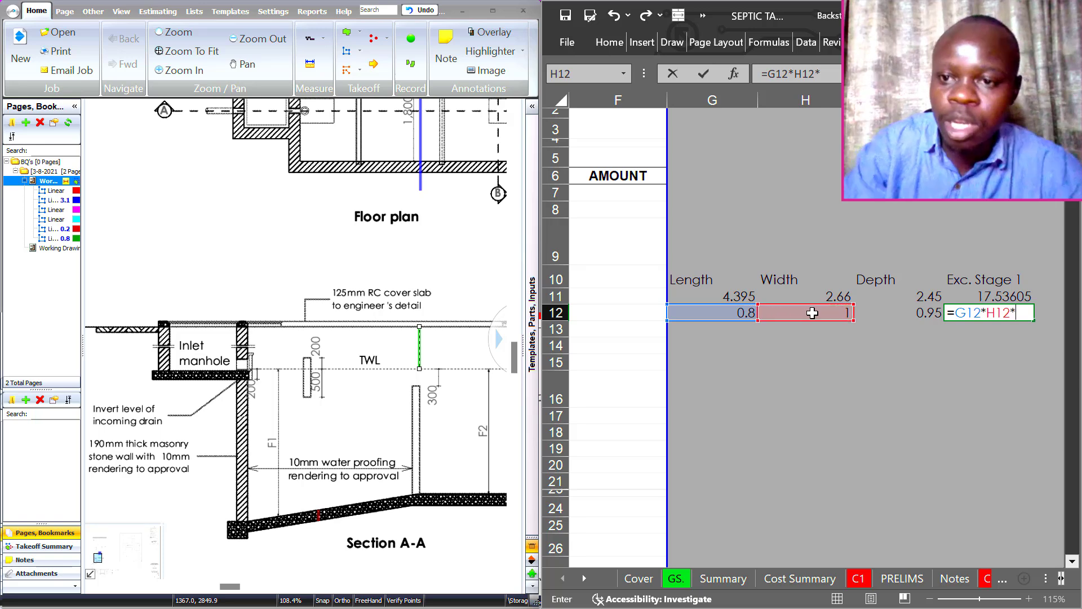
left_click(908, 313)
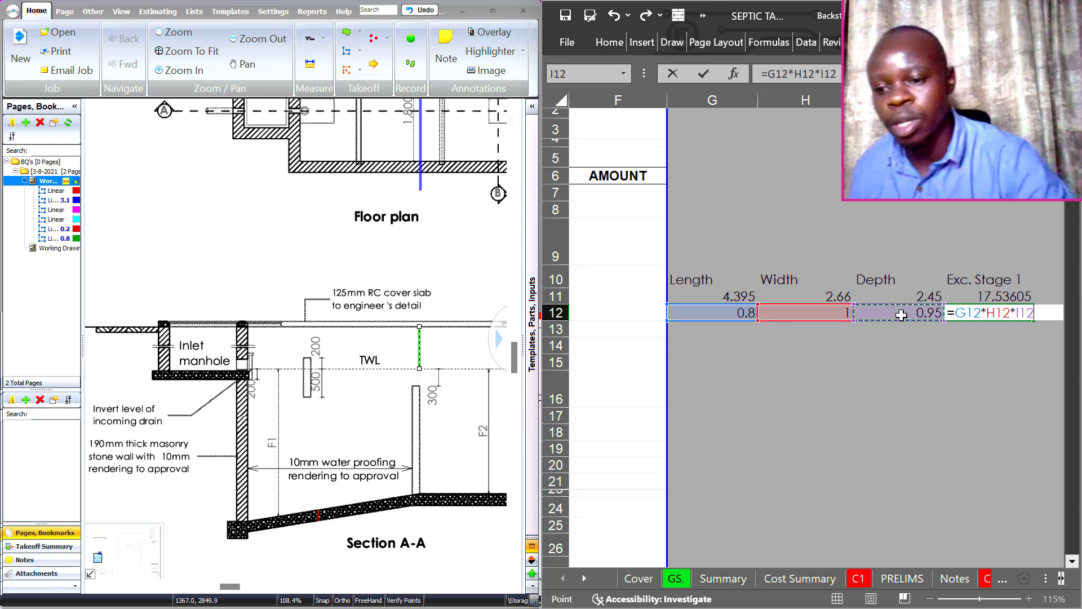
key("Return")
key("Up")
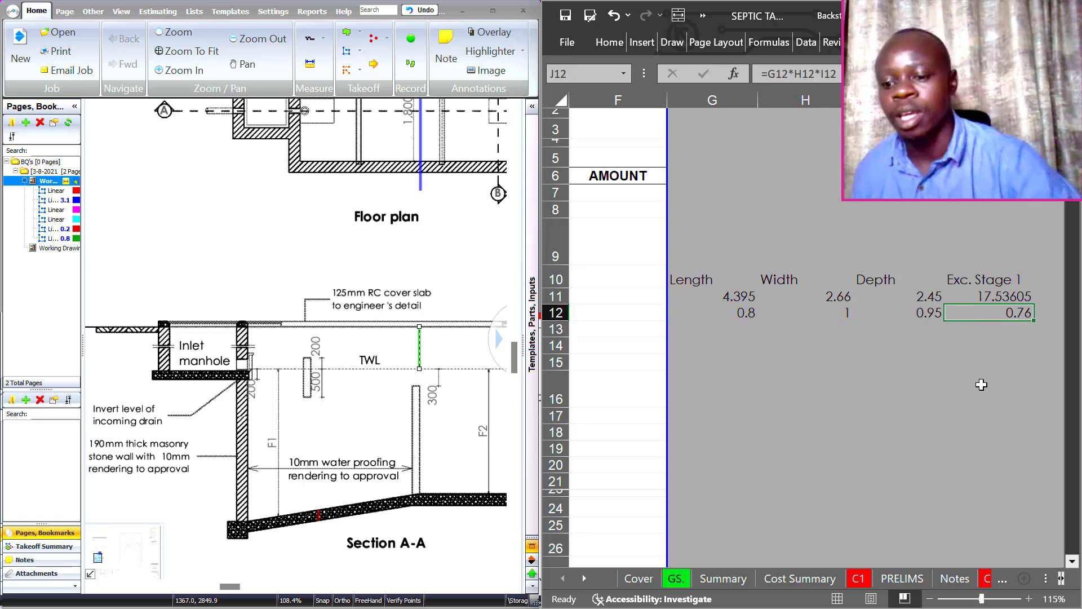
key("Right")
left_click(918, 333)
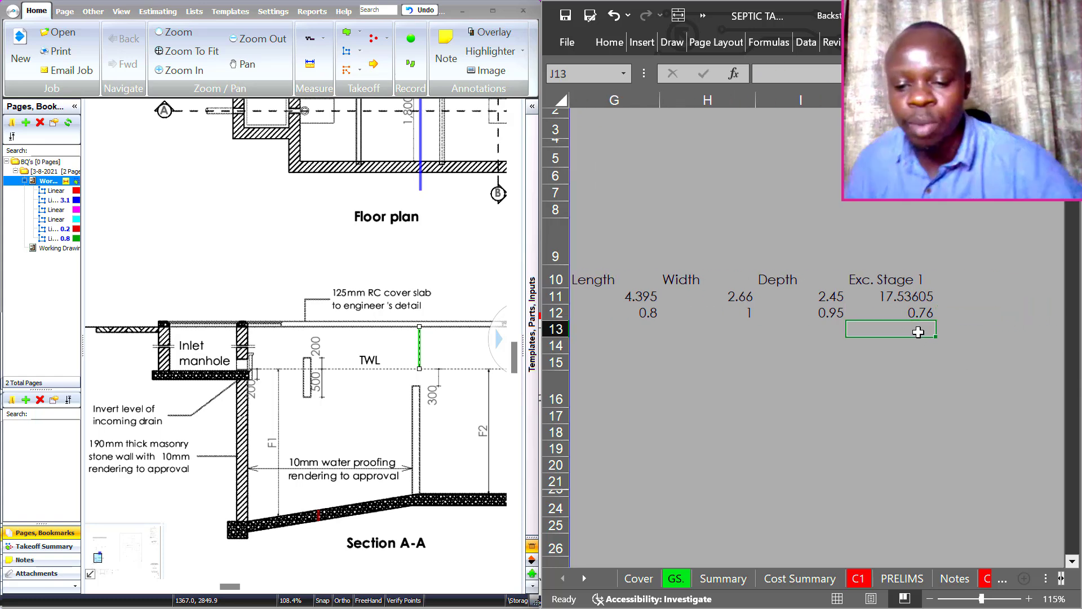
Total the stage 1 volumes in J13 with =J11+J12, giving 18
type("=")
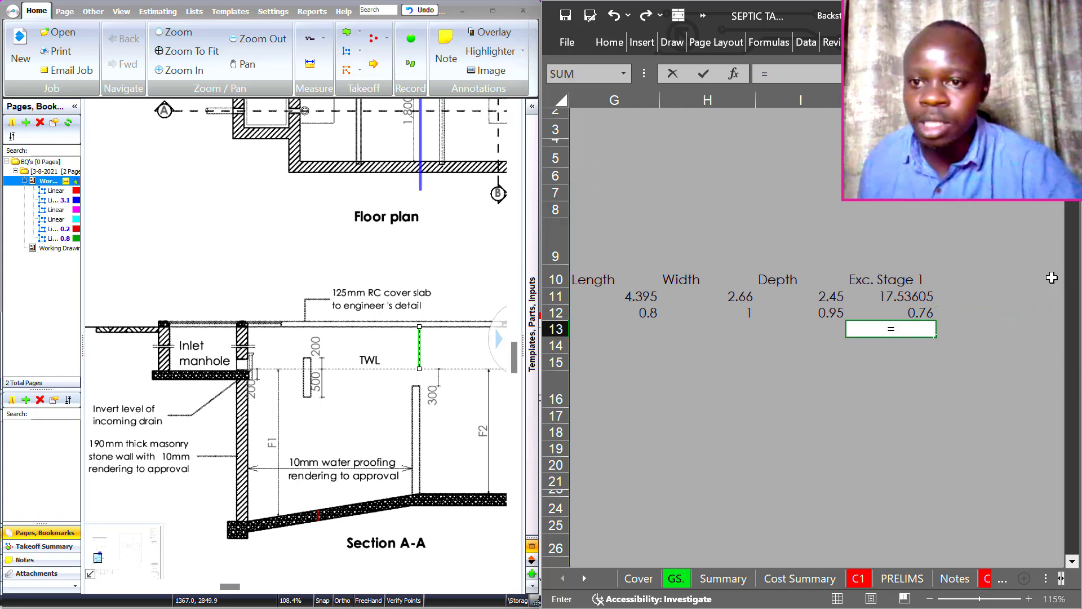
left_click(894, 298)
type("+")
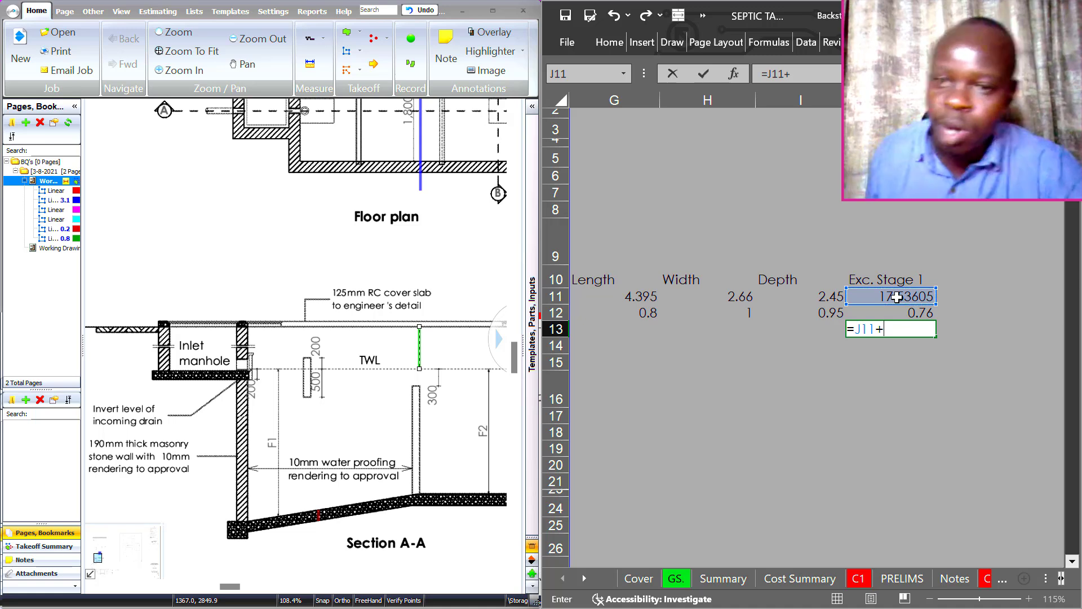
left_click(891, 314)
key("Return")
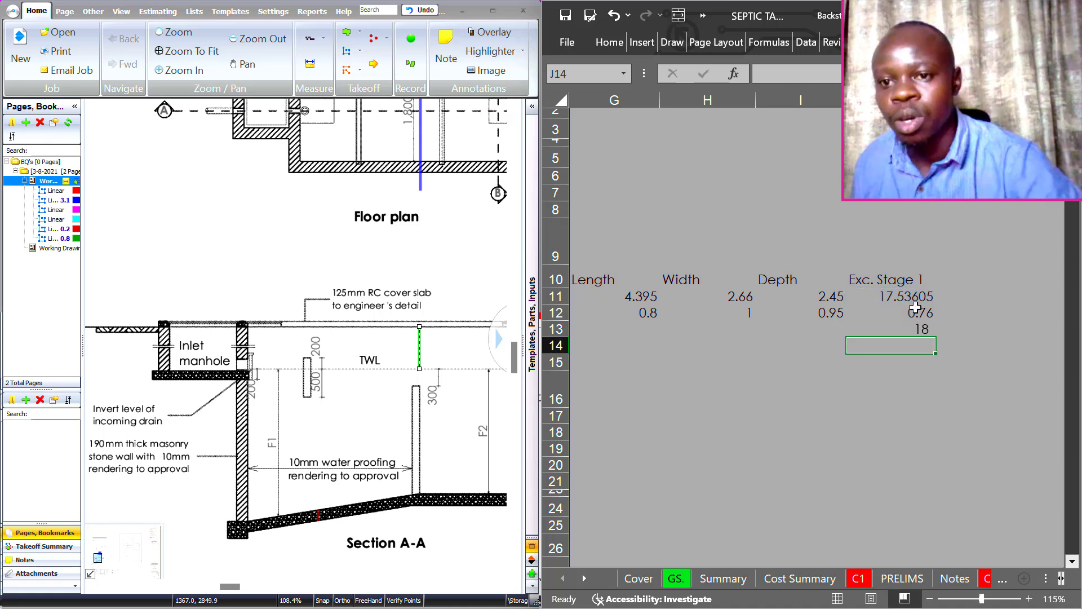
left_click(900, 327)
left_click(911, 279)
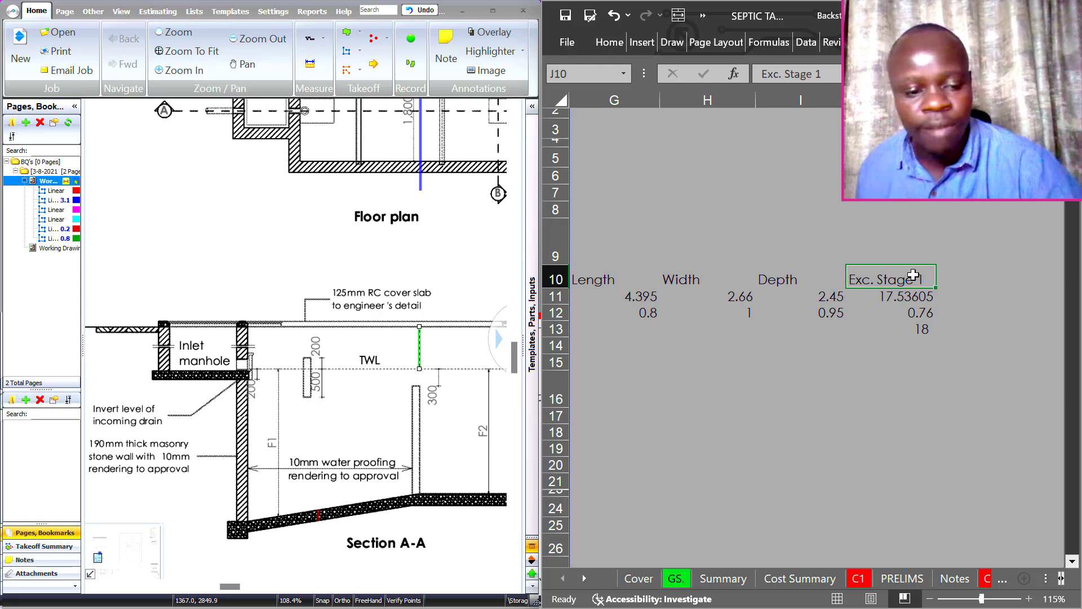
Extend the heading series to add an 'Exc. Stage 2' heading in K10
left_click_drag(936, 287, 992, 290)
left_click(953, 285)
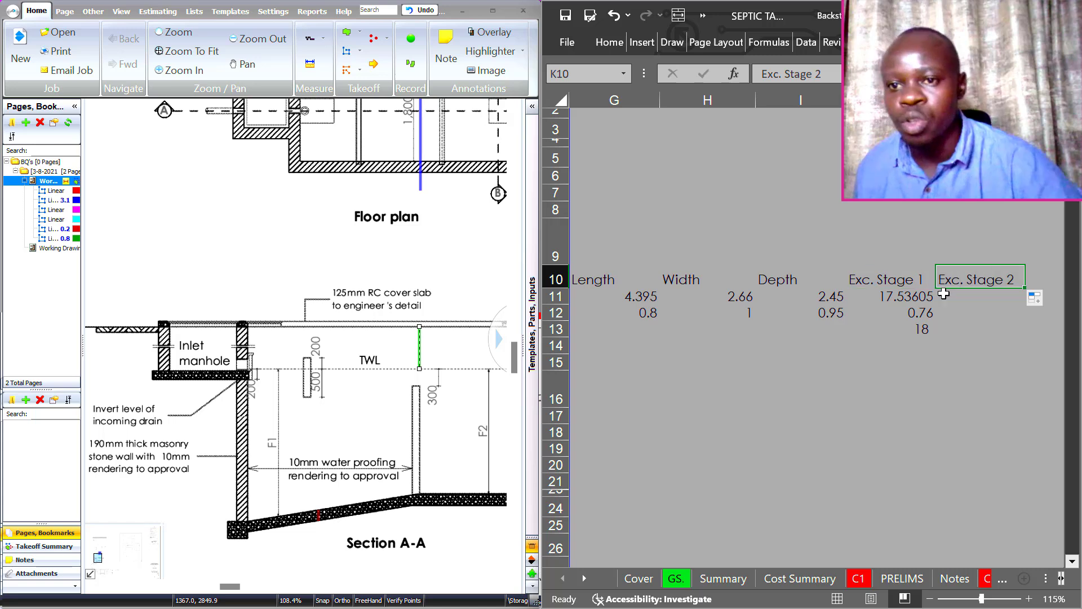
left_click(957, 295)
left_click(898, 299)
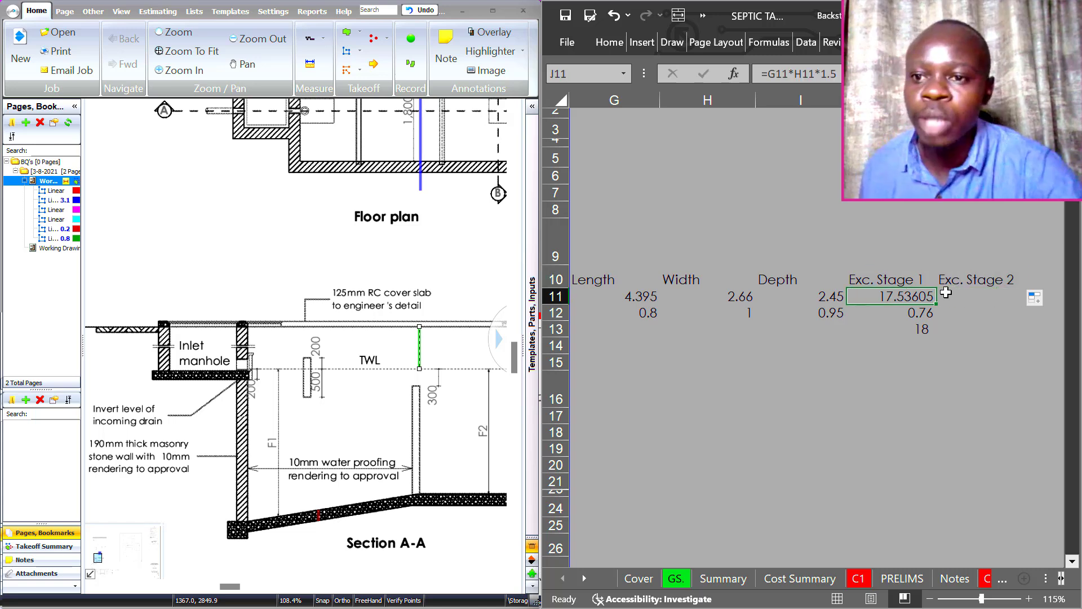
Enter =G11*H11*(I11-1.5) in K11, giving a stage 2 volume of 11.106165
left_click(967, 295)
type("=")
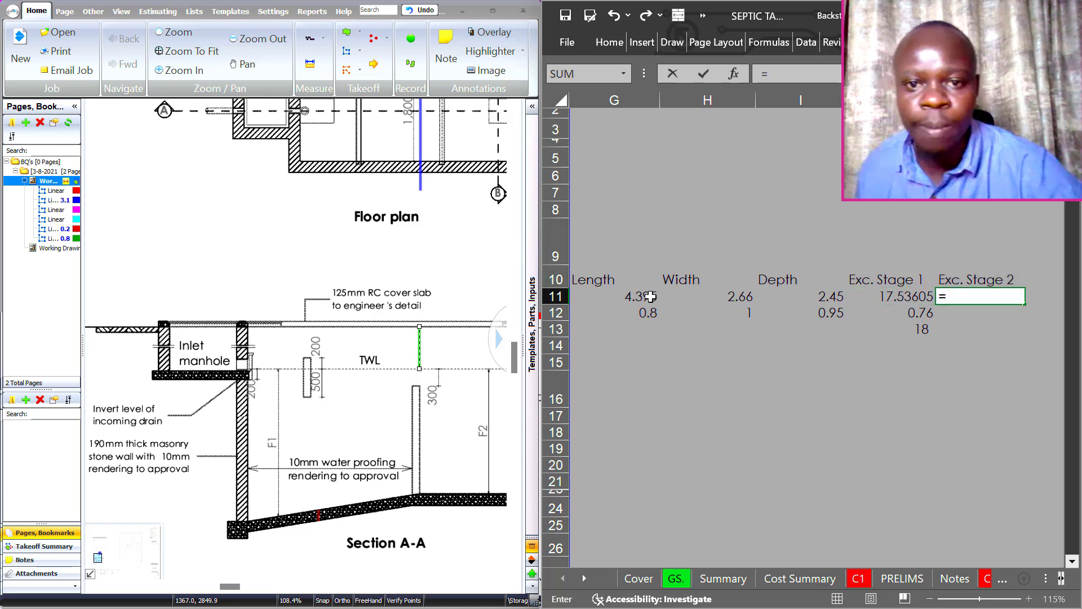
left_click(649, 297)
type("*")
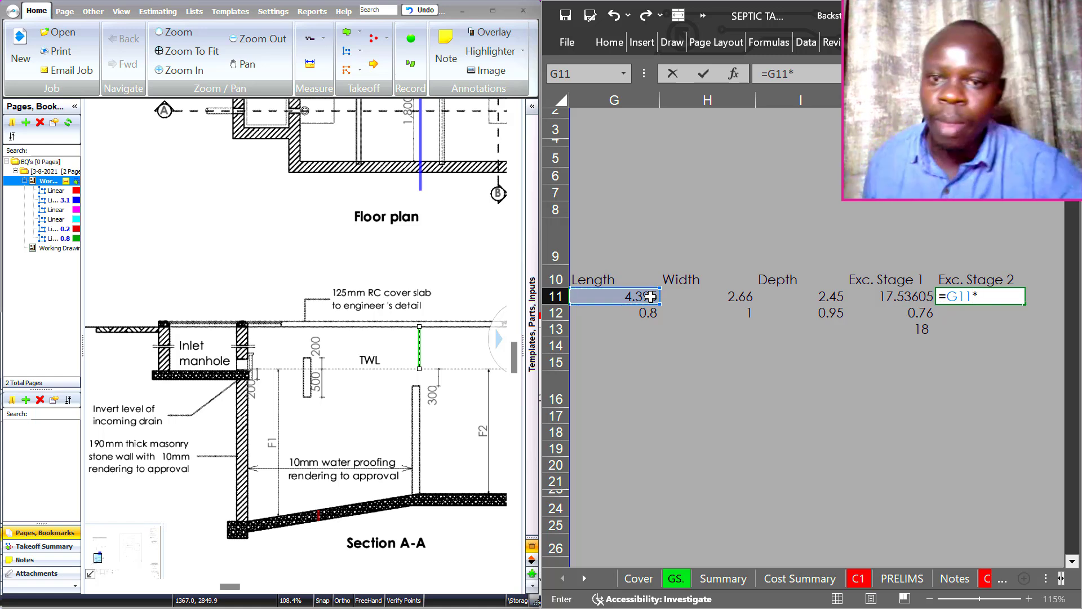
left_click(702, 293)
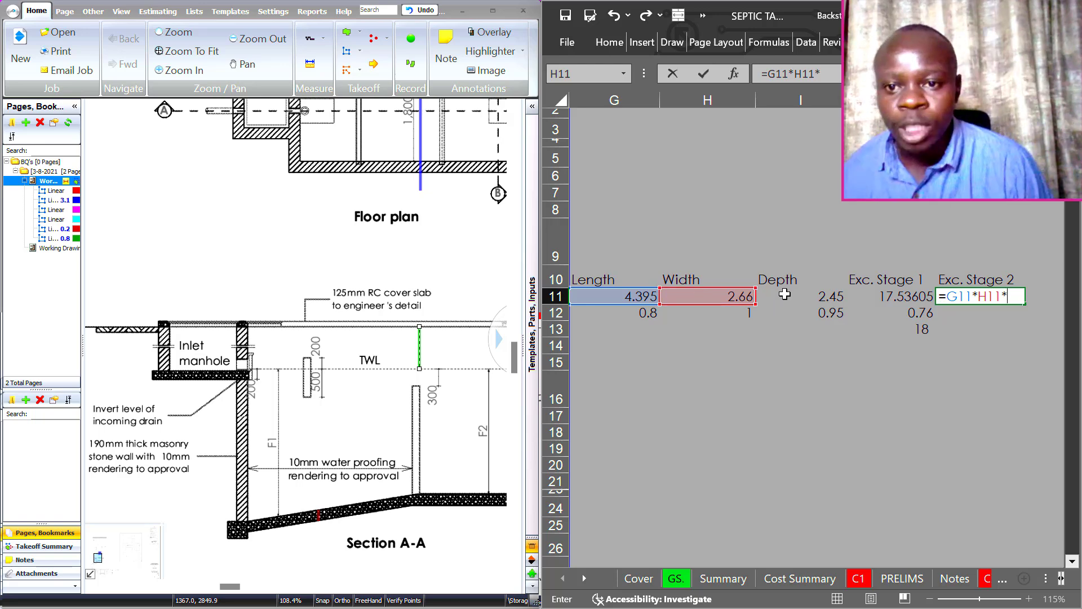
type("*")
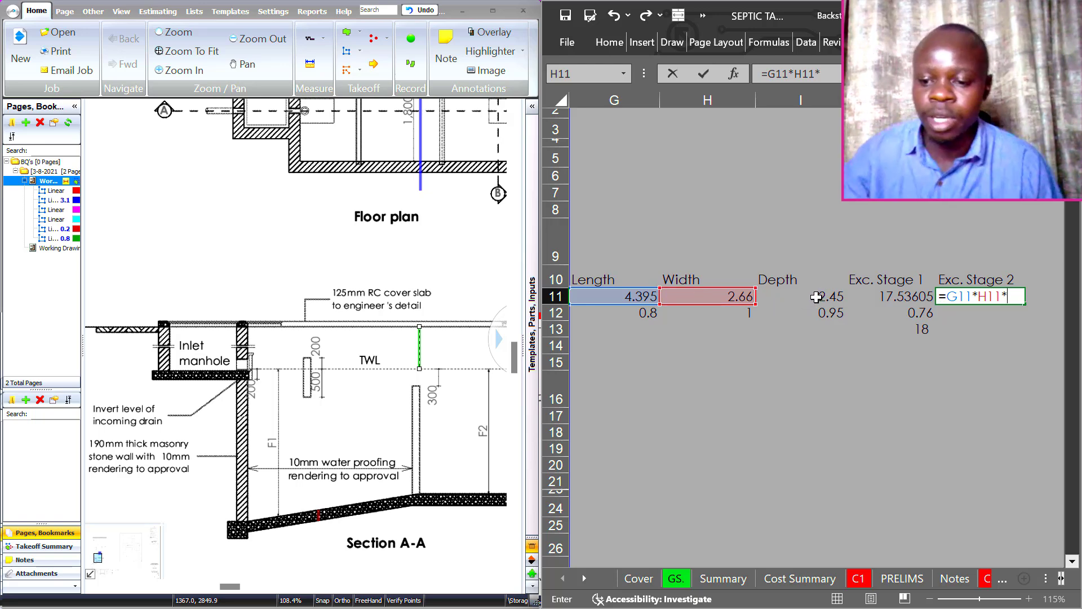
type("(")
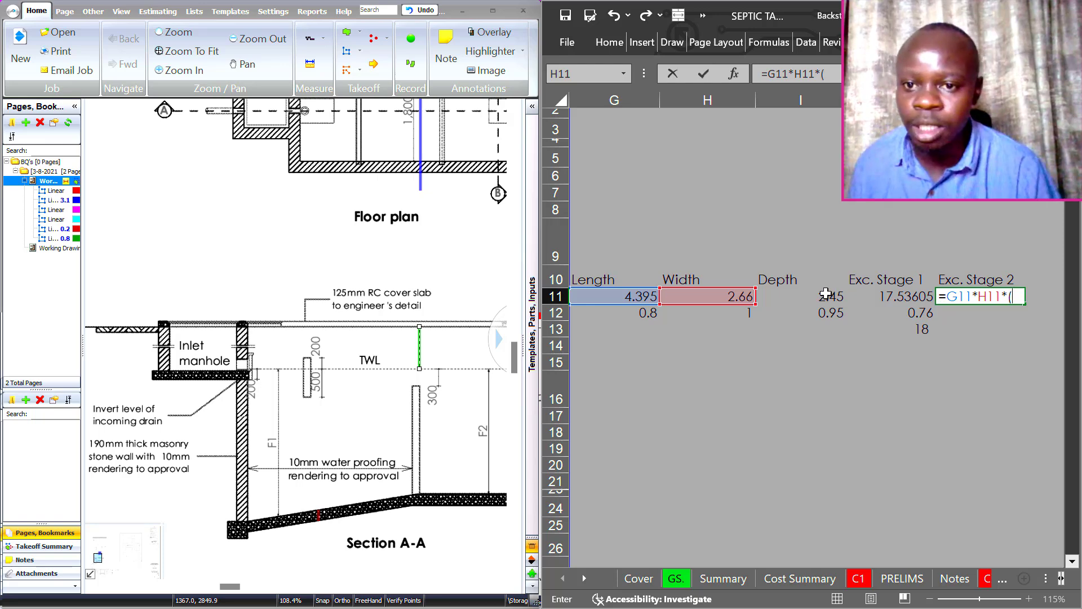
left_click(820, 297)
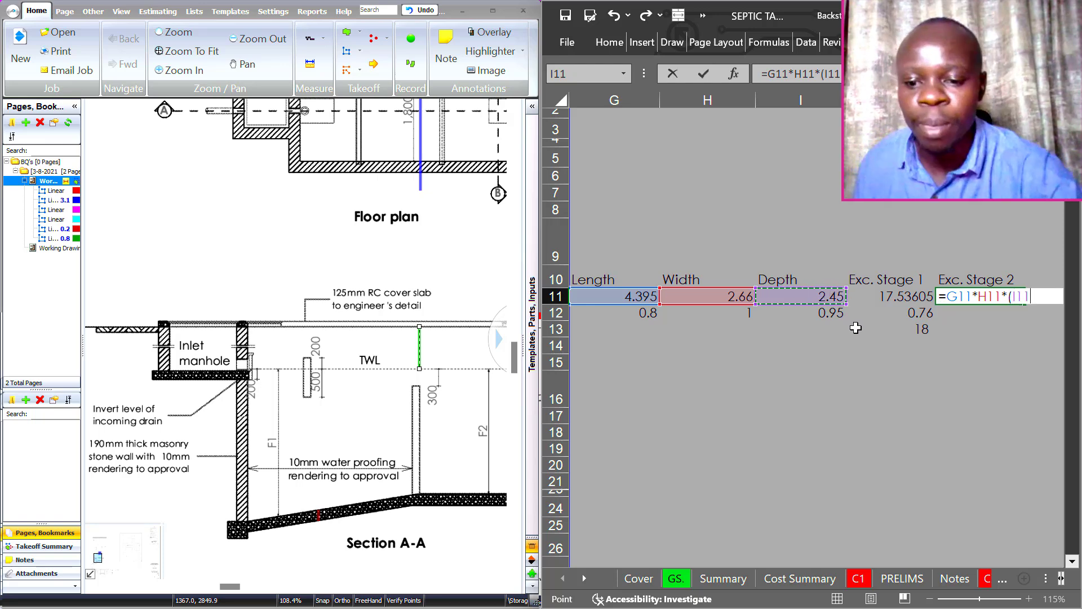
type("-1.5")
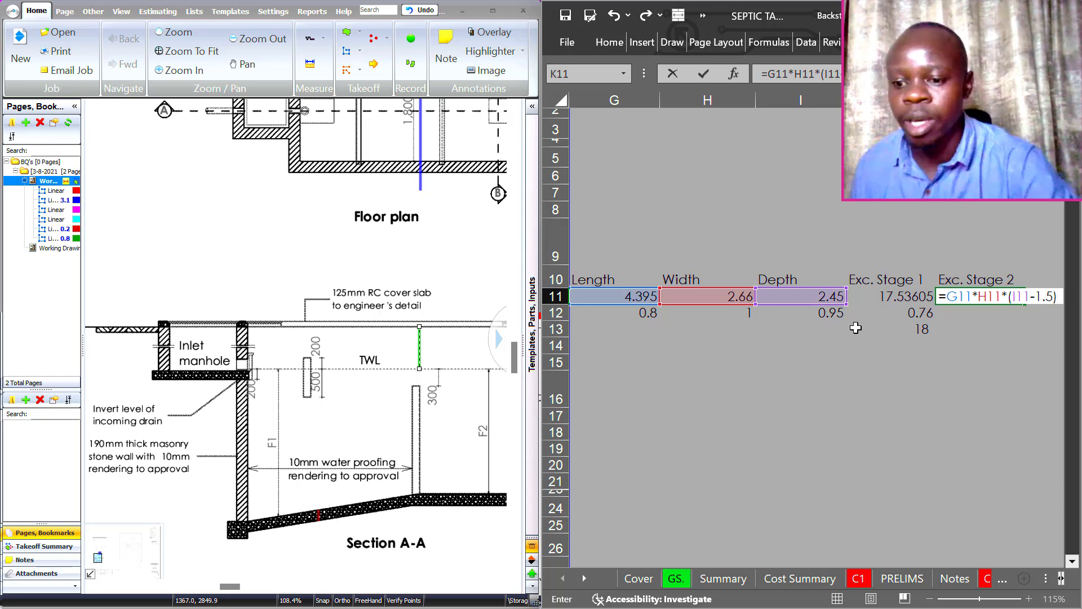
key("Return")
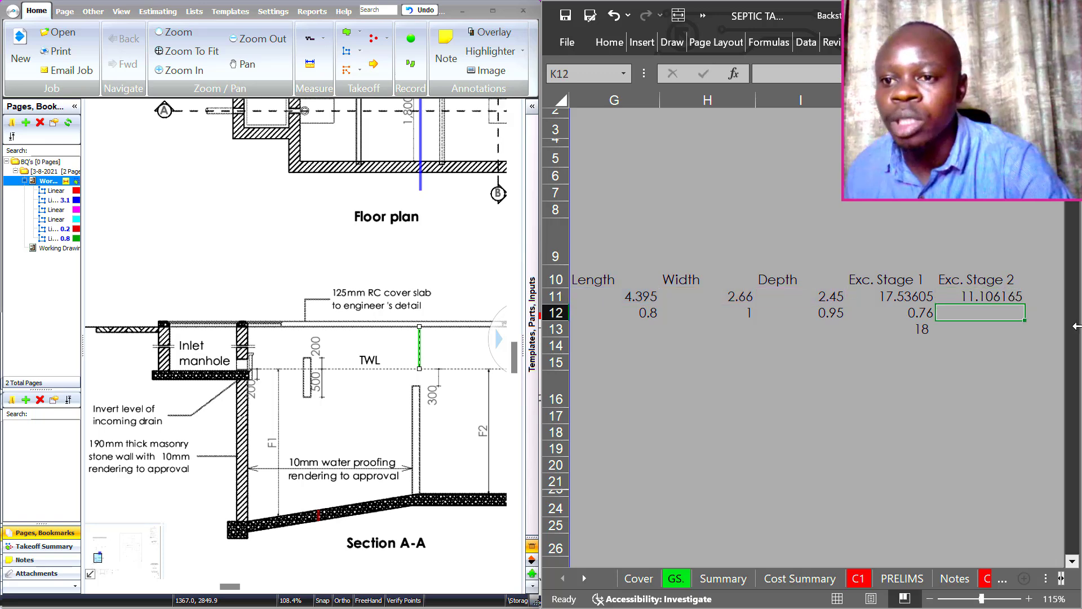
left_click(982, 296)
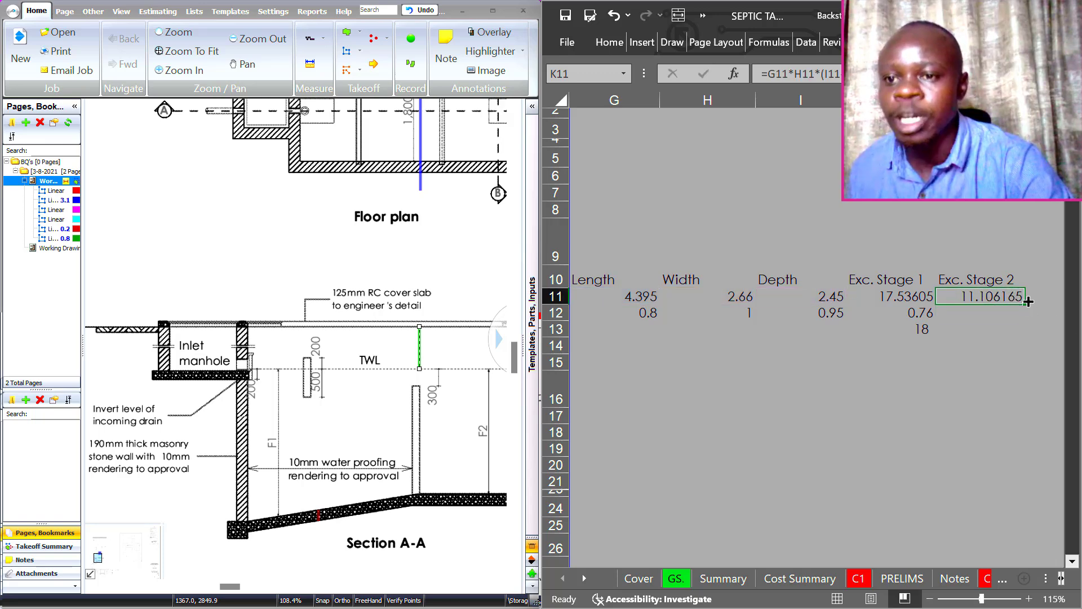
left_click(971, 314)
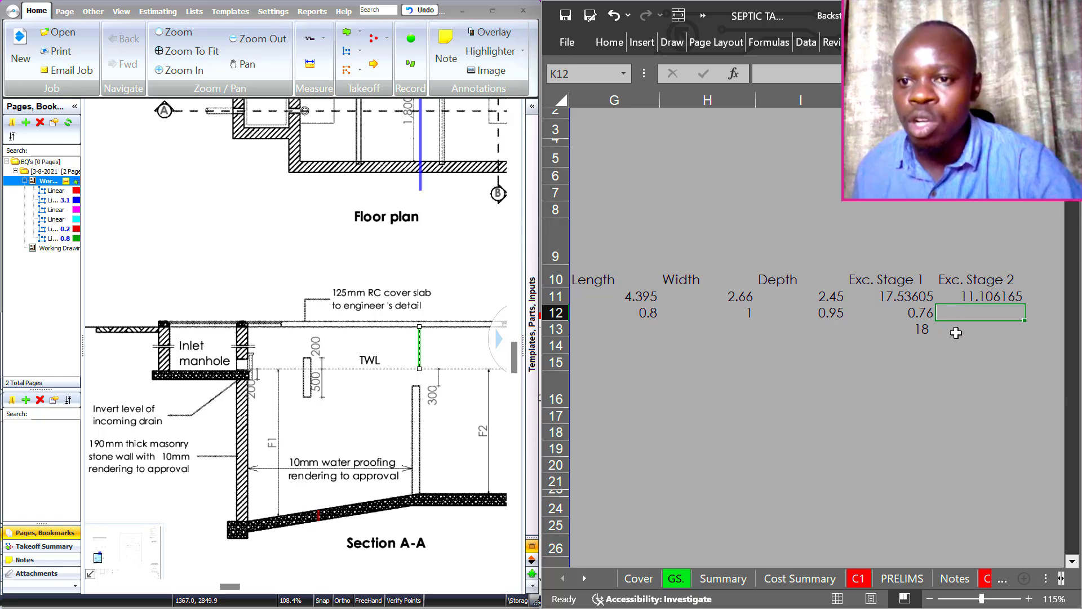
Copy the J13 total formula into K13 so Exc. Stage 2 totals 11, discarding a stray K14 entry
left_click(922, 330)
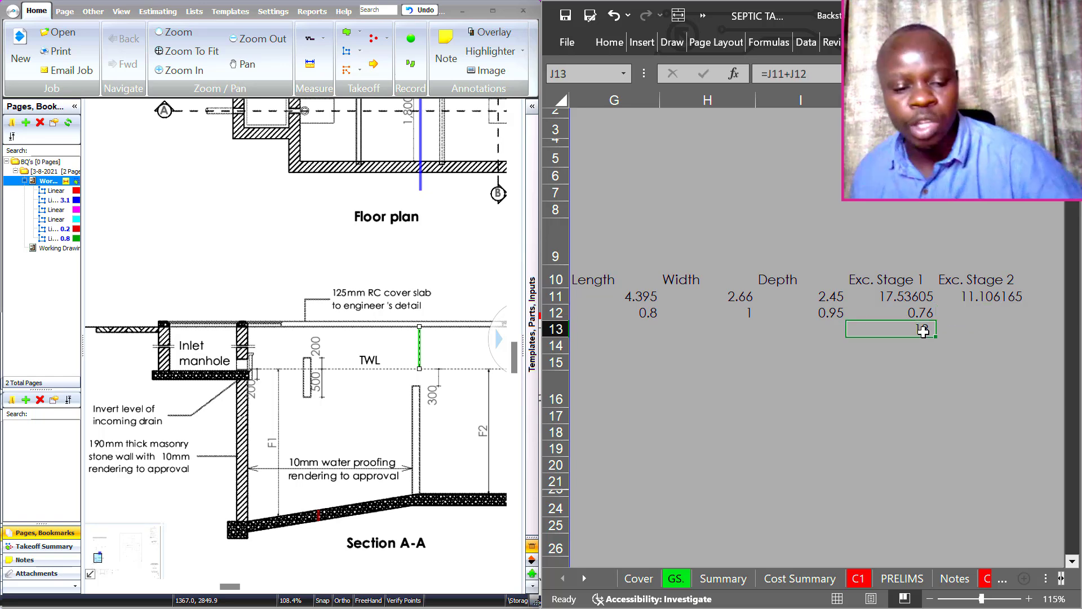
key("ctrl+c")
left_click(961, 328)
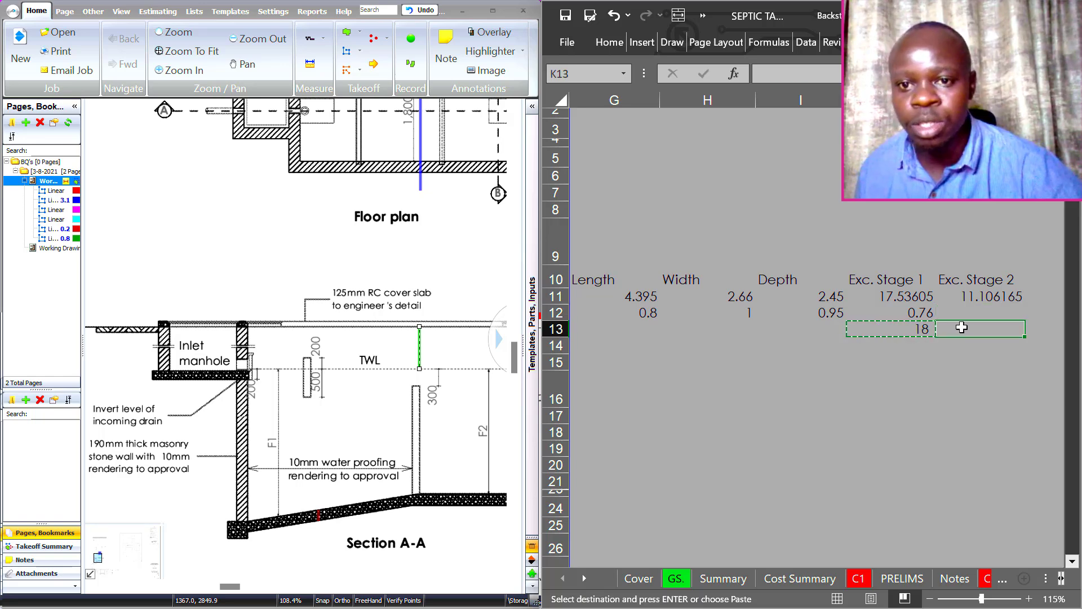
key("ctrl+v")
left_click(975, 360)
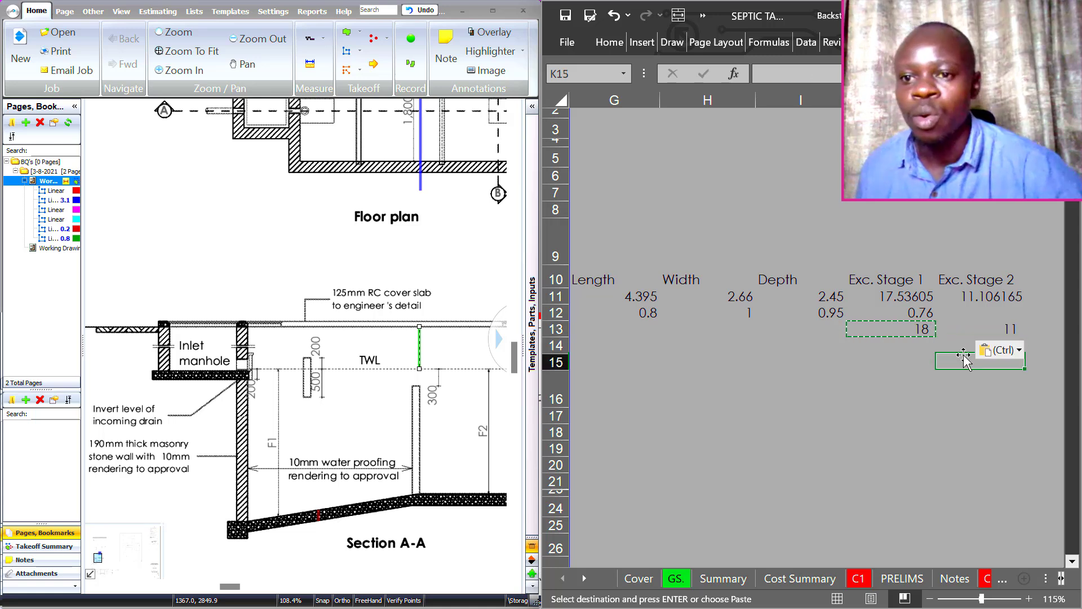
left_click(980, 330)
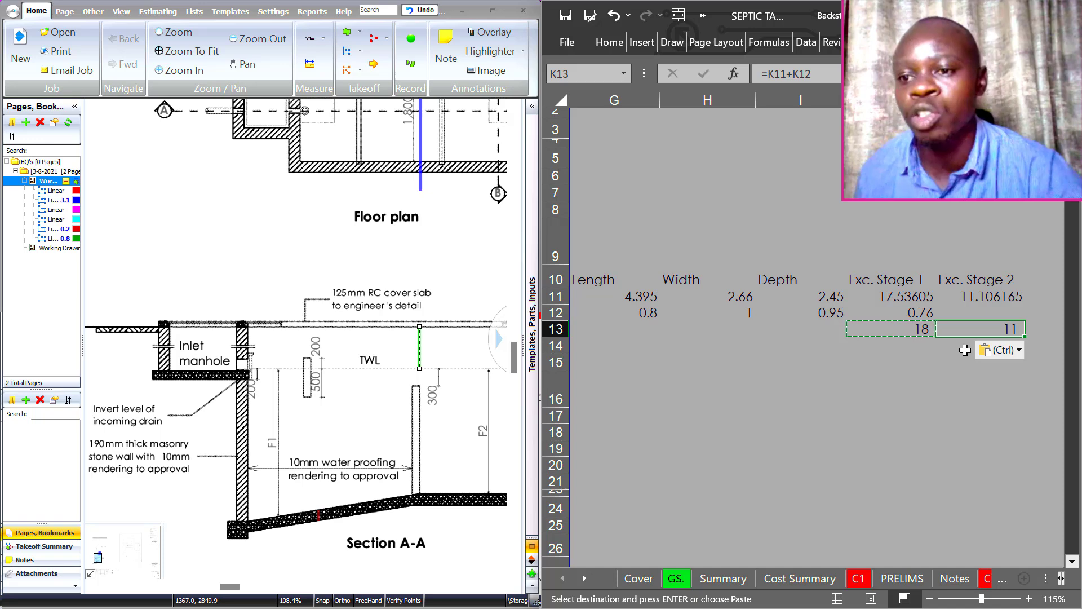
left_click(965, 346)
type("=")
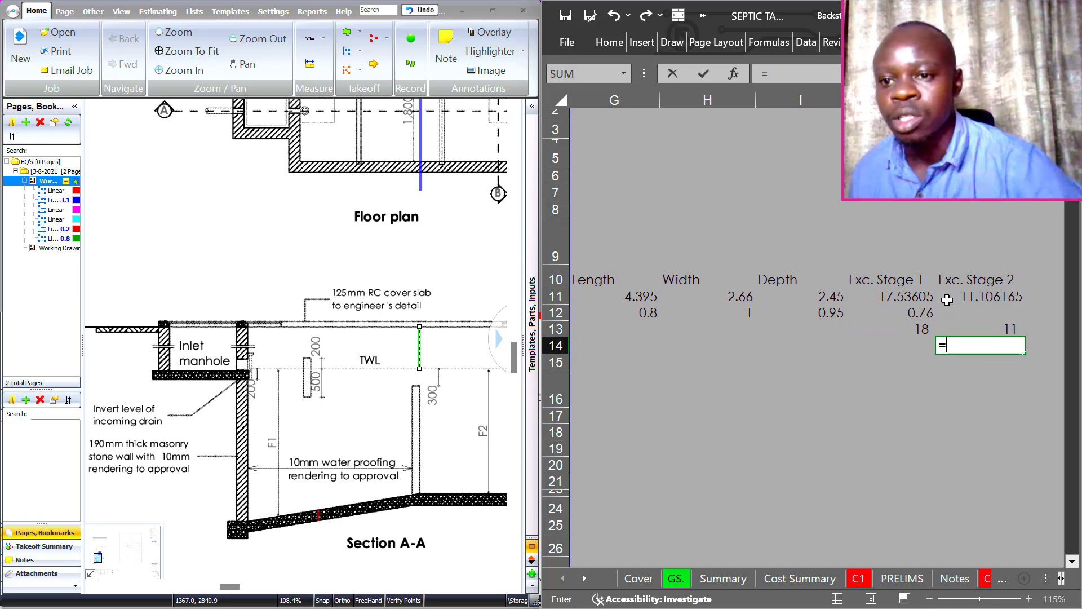
left_click(973, 295)
key("Escape")
left_click(933, 327)
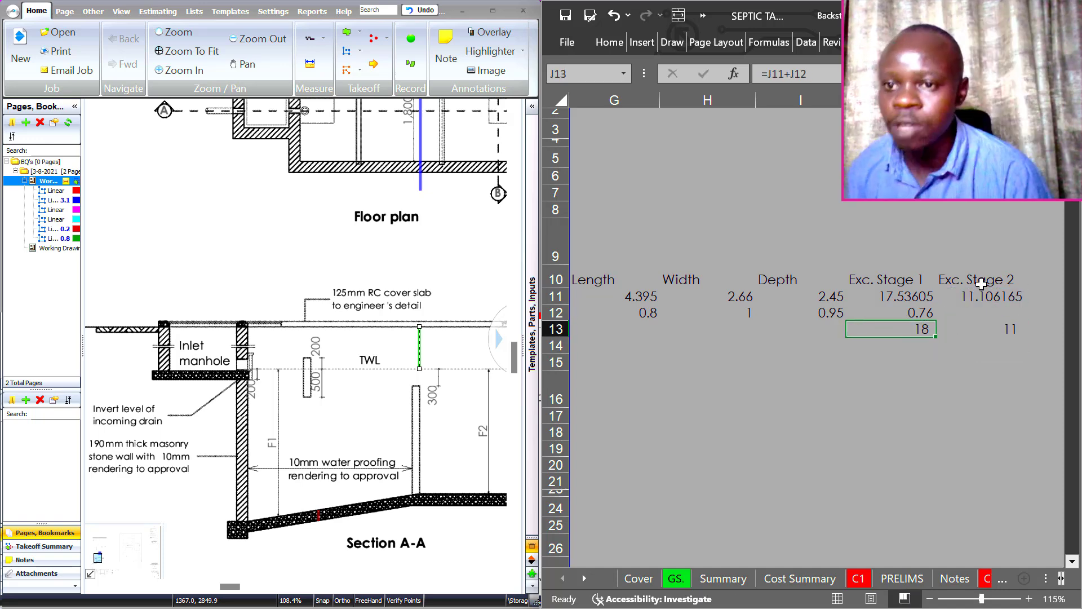
left_click(999, 329)
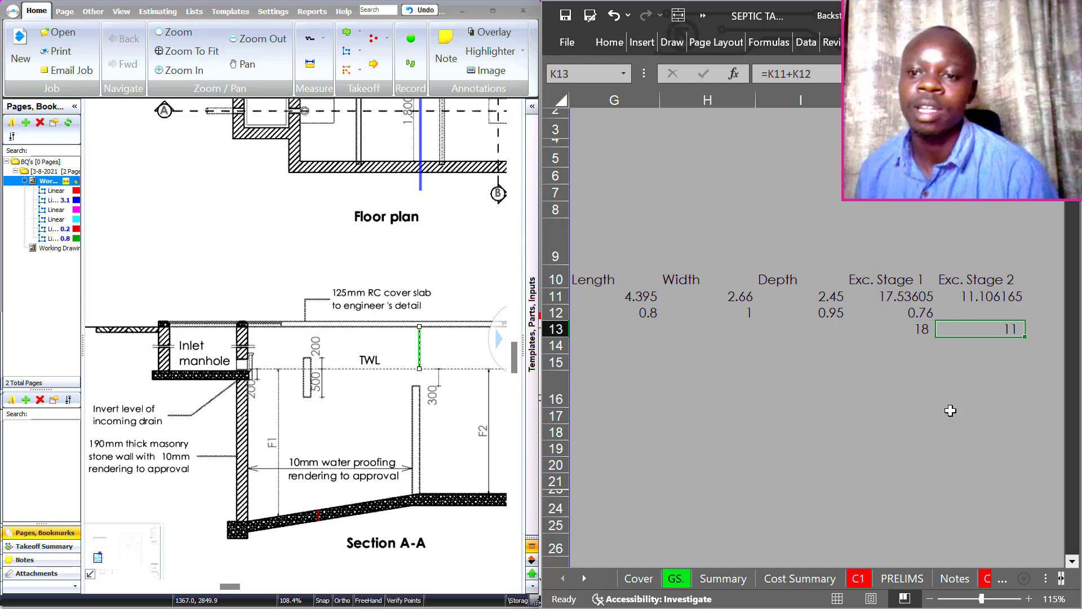
Review the Exc. Stage 1 volume and total formulas, then maximize the Excel window
left_click(890, 280)
left_click(903, 298)
left_click(919, 314)
left_click(921, 330)
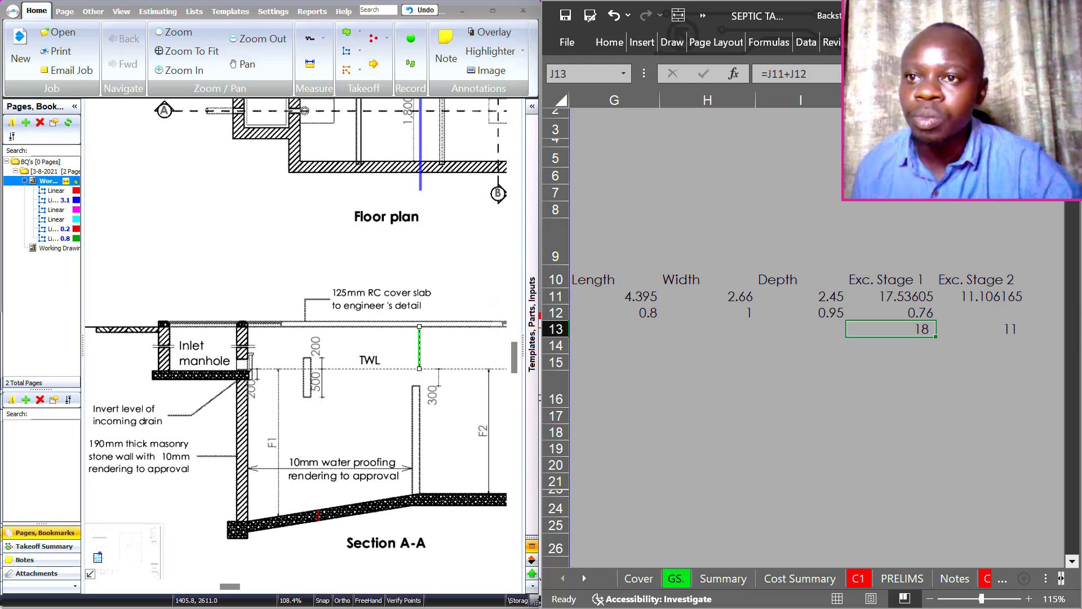
key("super+Up")
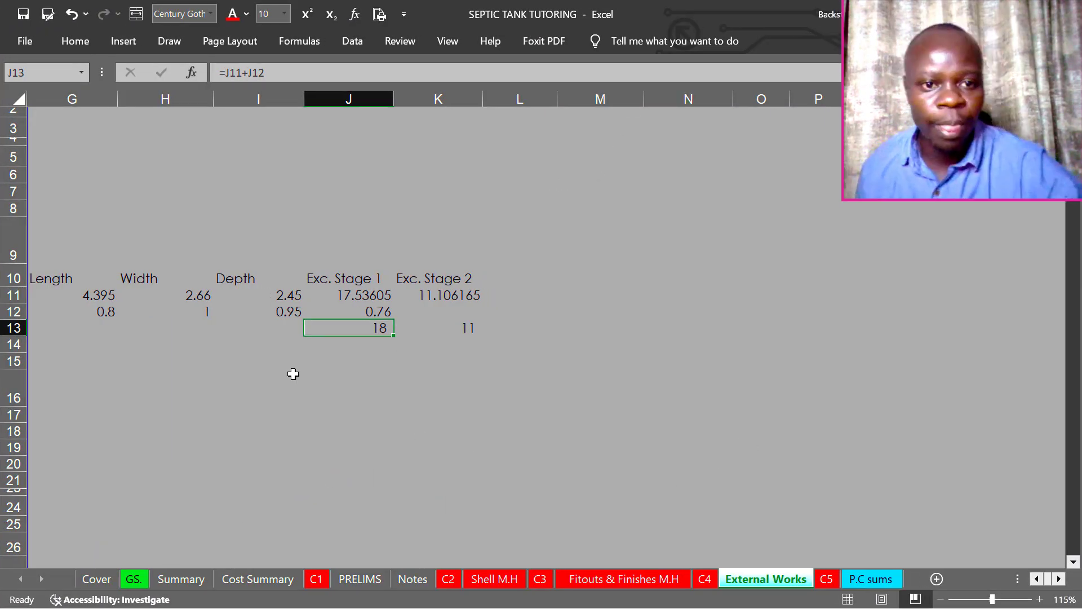
Compare the Bulk Excavation item against the Exc. Stage 1 total of 18
key("Left")
key("Left")
key("Left")
key("Left")
key("Left")
key("Left")
key("Left")
key("Left")
key("Left")
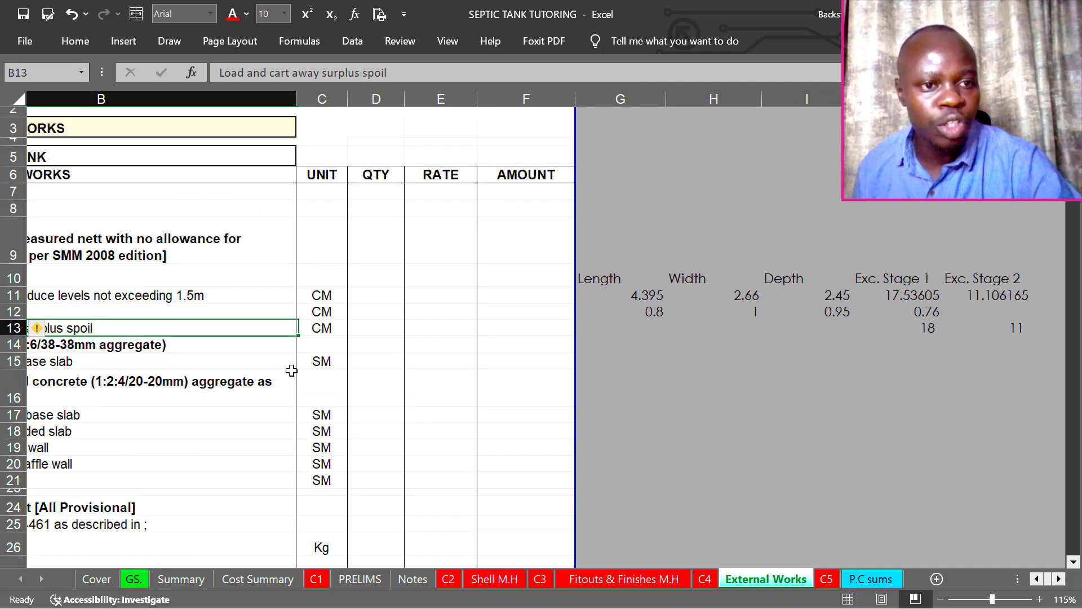
left_click(260, 302)
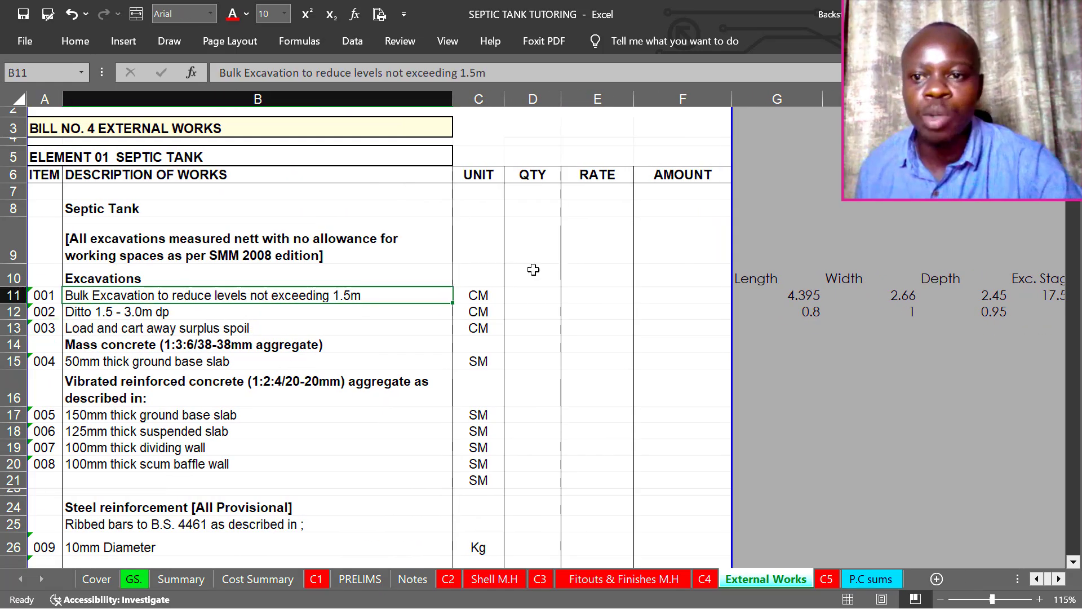
left_click(875, 475)
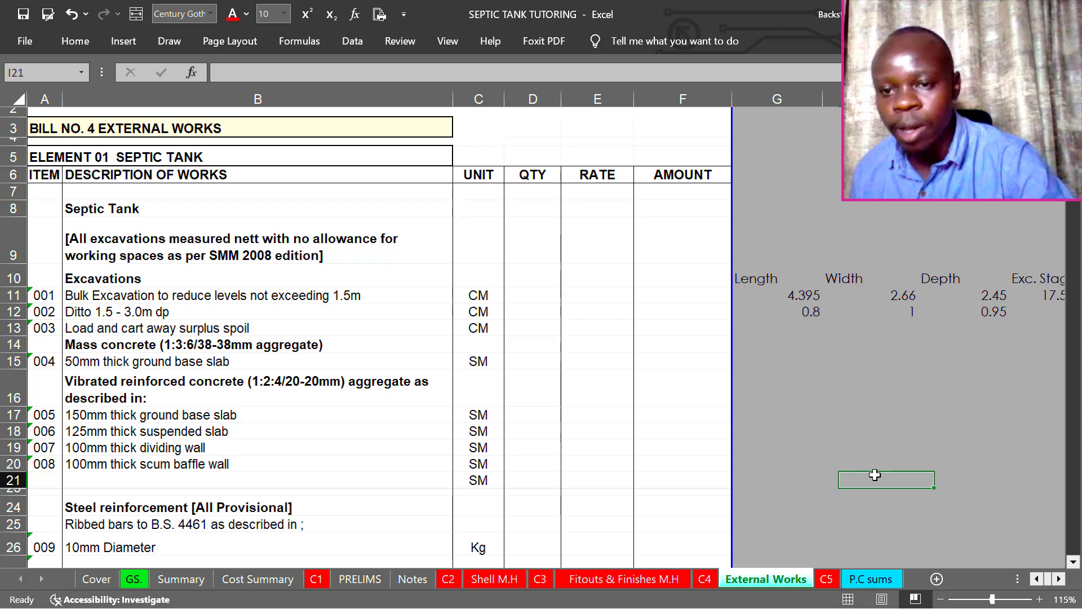
scroll(874, 475, "right", 3)
left_click(644, 290)
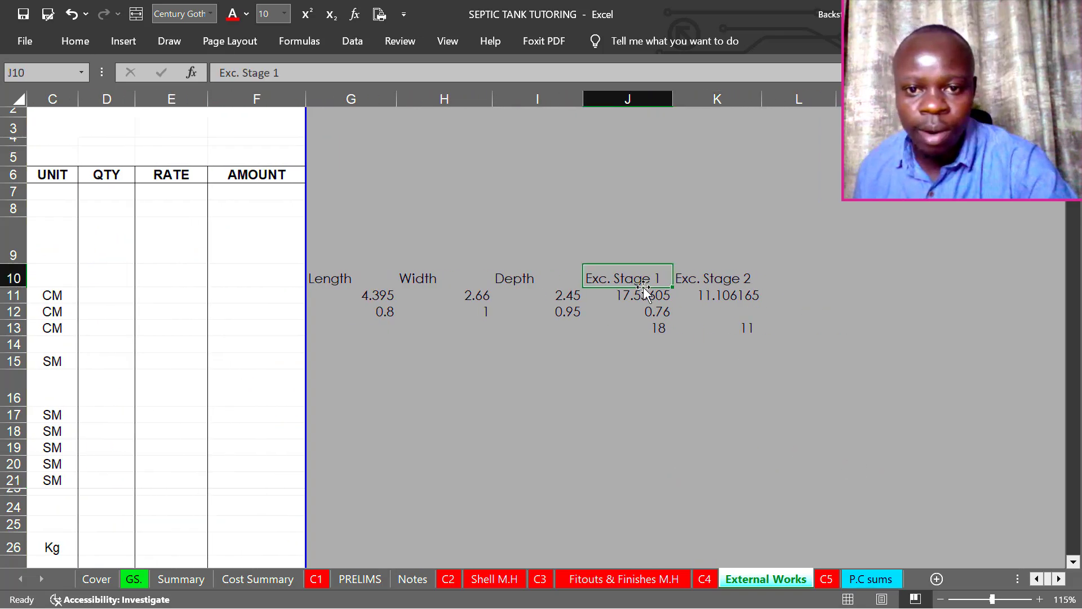
left_click(648, 296)
left_click(657, 326)
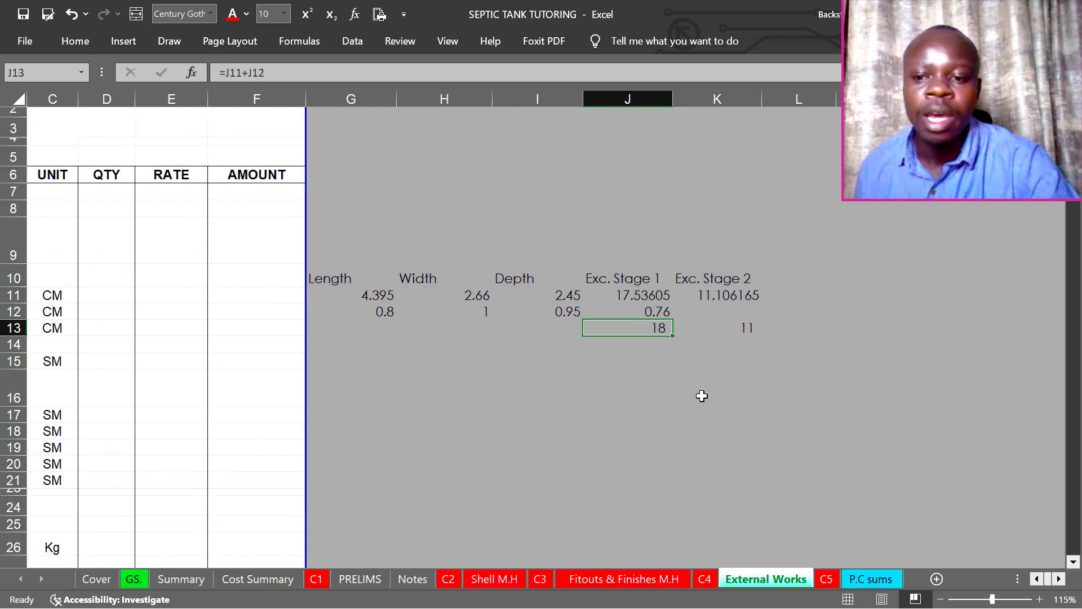
Enter 18 as the Bulk Excavation QTY in D11
key("Left")
key("Left")
key("Left")
key("Left")
key("Left")
key("Left")
key("Left")
key("Left")
key("Left")
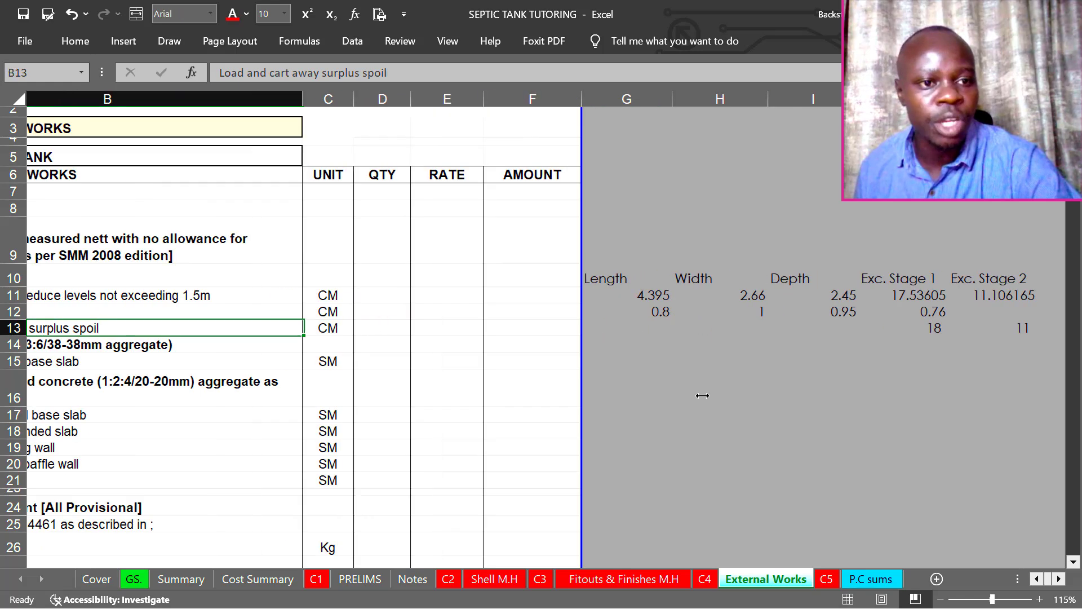
left_click(533, 297)
type("1")
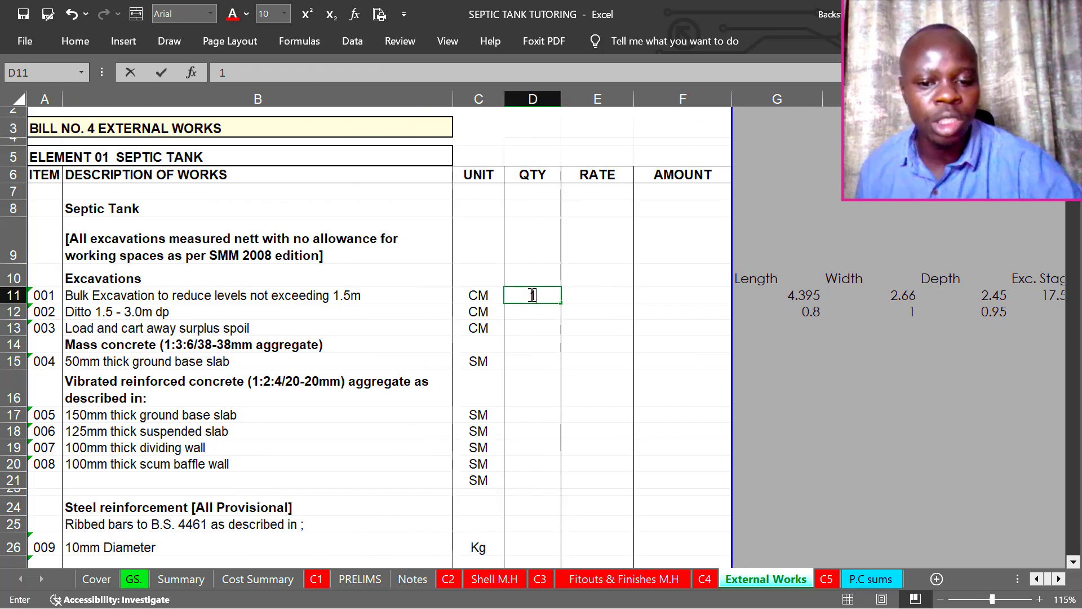
type("8")
key("Left")
key("Left")
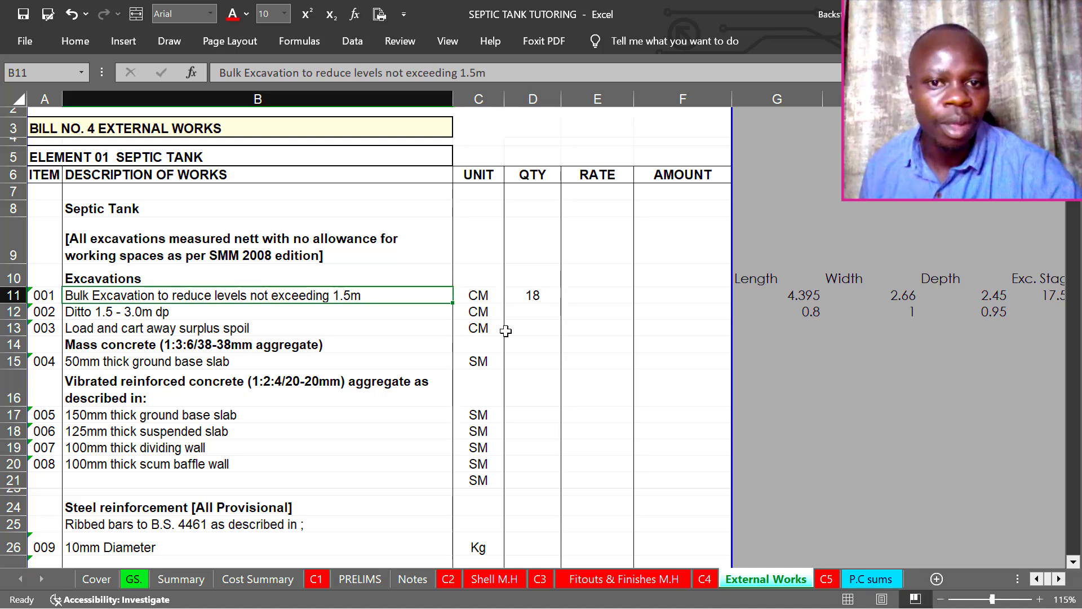
left_click(532, 295)
left_click(336, 295)
Review the surplus spoil and Ditto 1.5 - 3.0m dp items against the stage 2 formulas
left_click(343, 328)
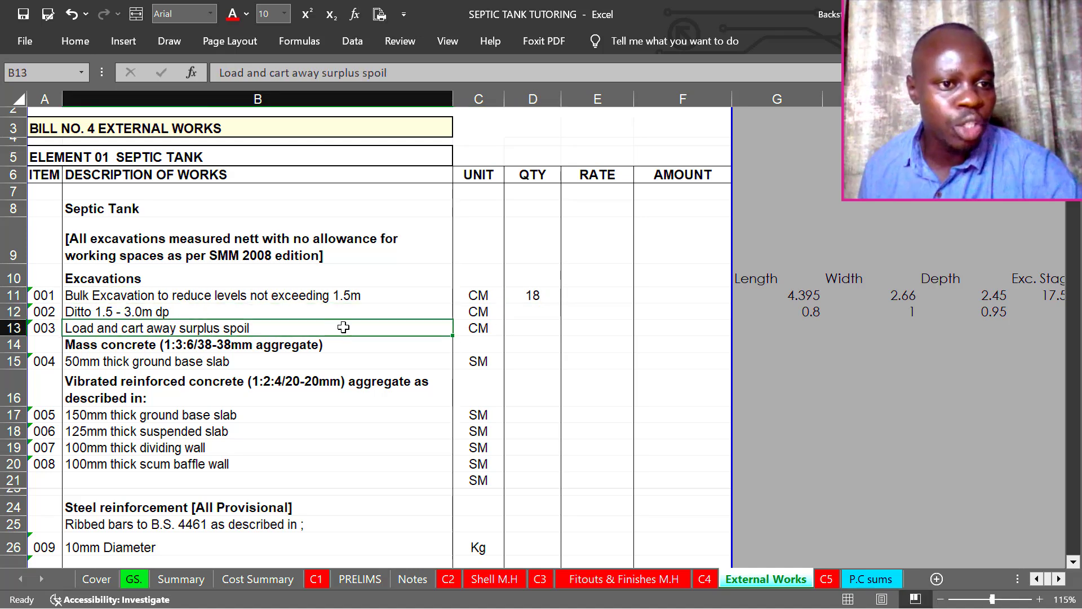
left_click(154, 311)
left_click(521, 311)
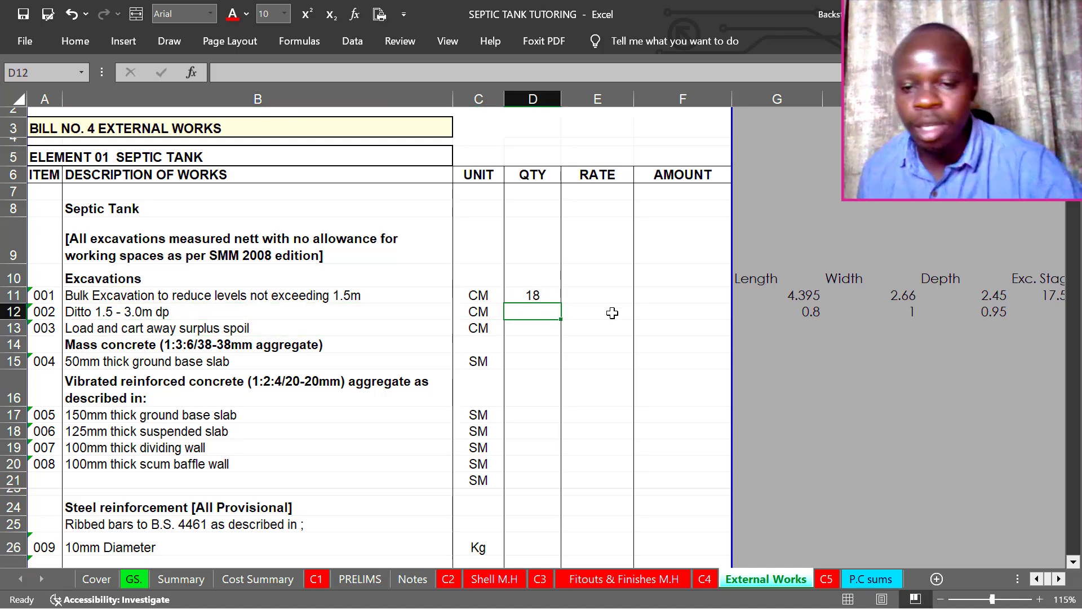
key("Right")
key("Right")
key("Right")
key("Right")
key("Right")
key("Right")
key("Right")
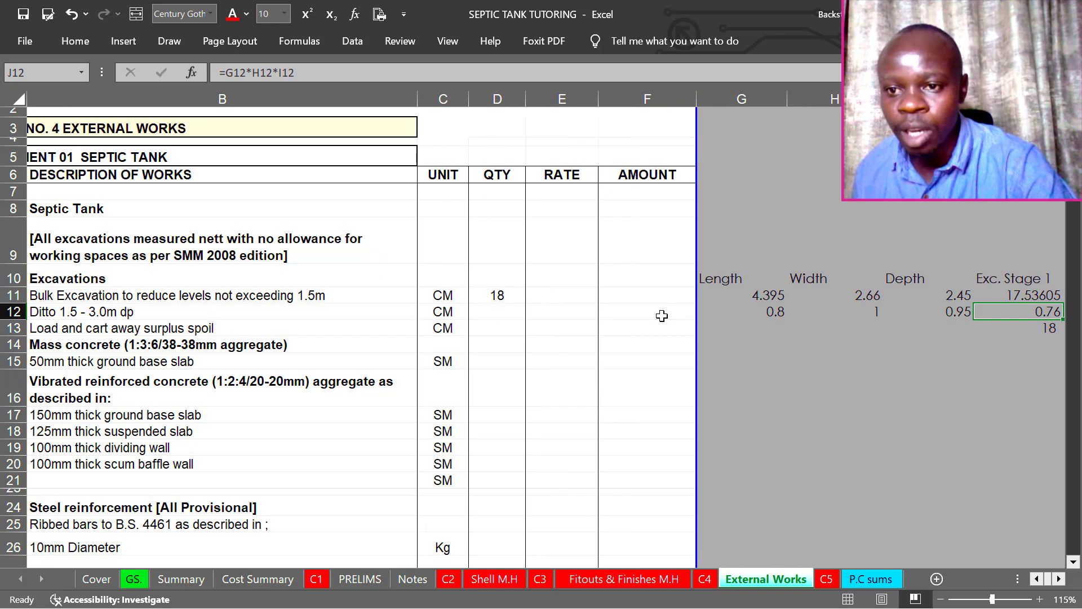
left_click(712, 296)
left_click(733, 326)
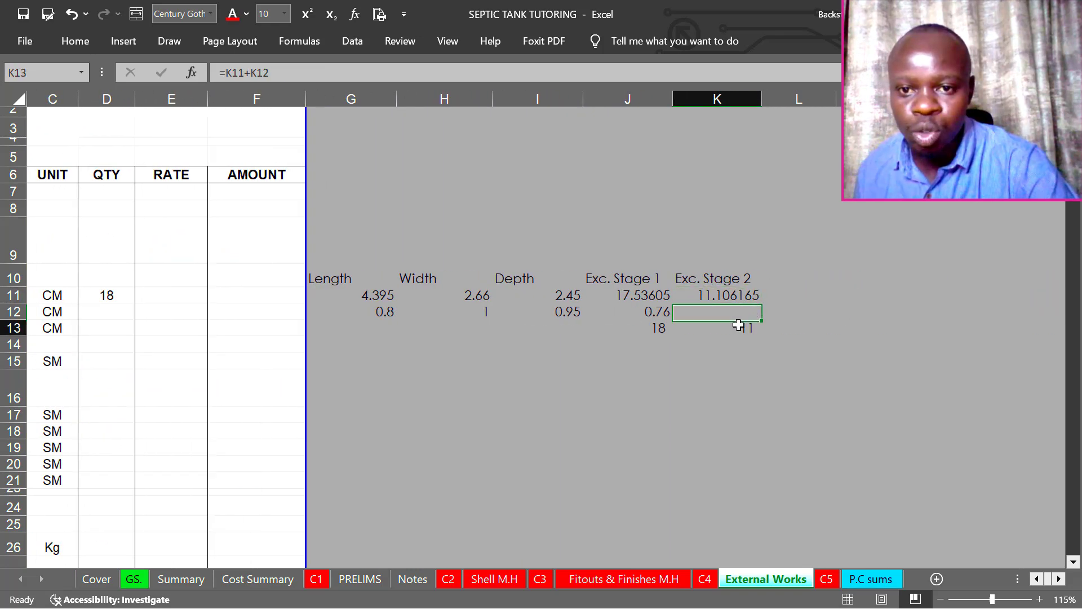
Increase decimals on the stage totals so they read 18.30 and 11.11
left_click(79, 41)
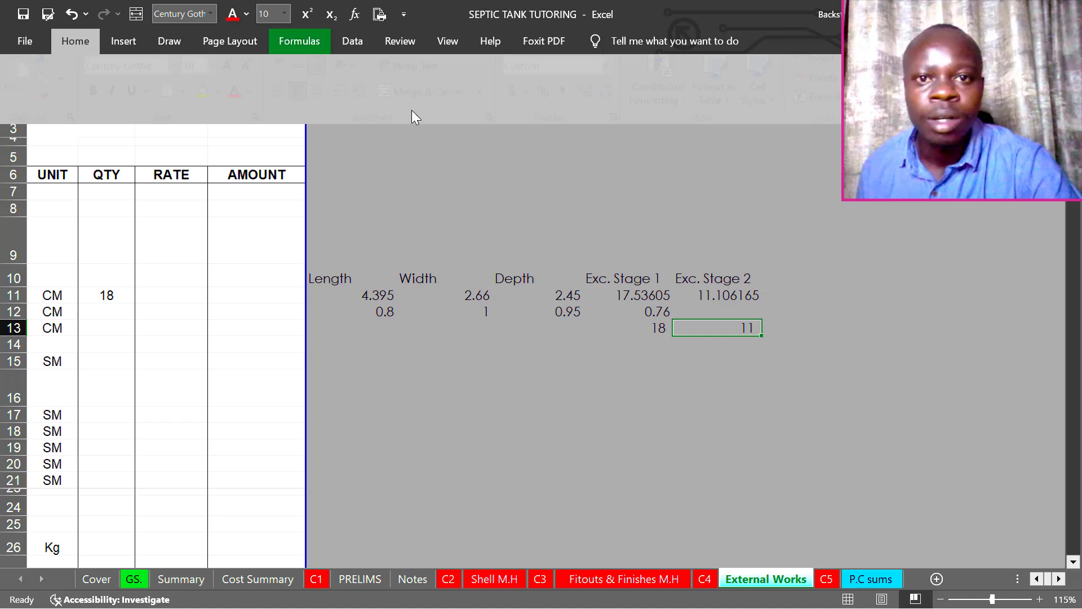
left_click(595, 96)
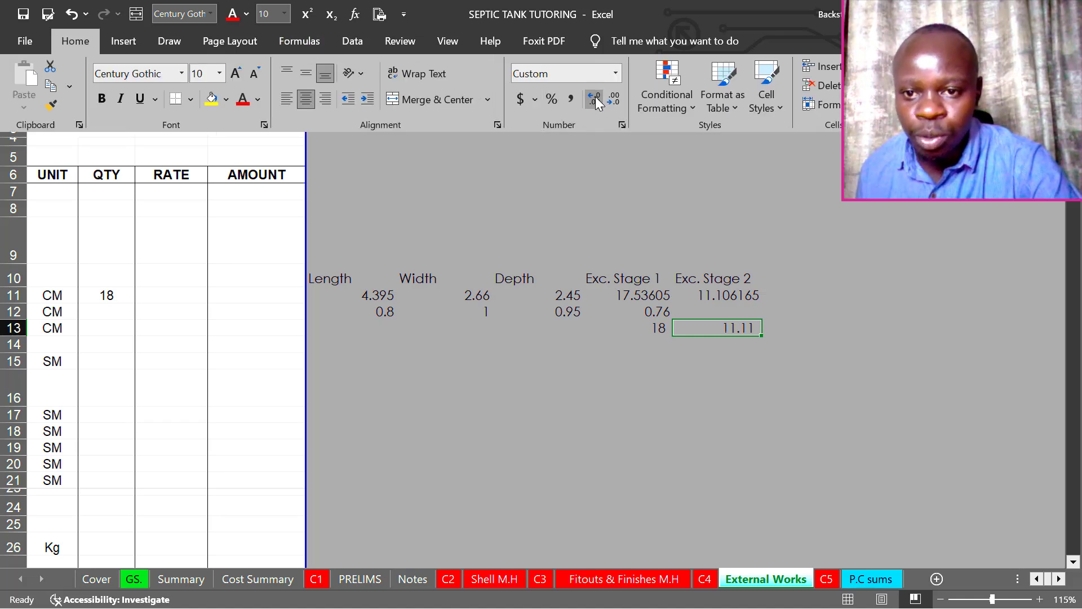
left_click(657, 326)
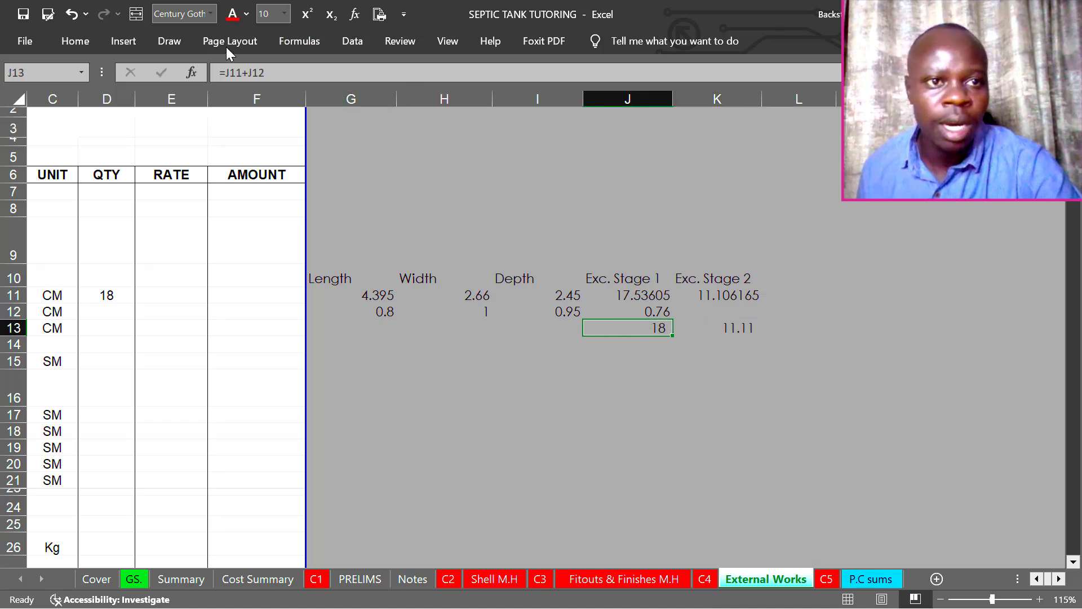
left_click(78, 41)
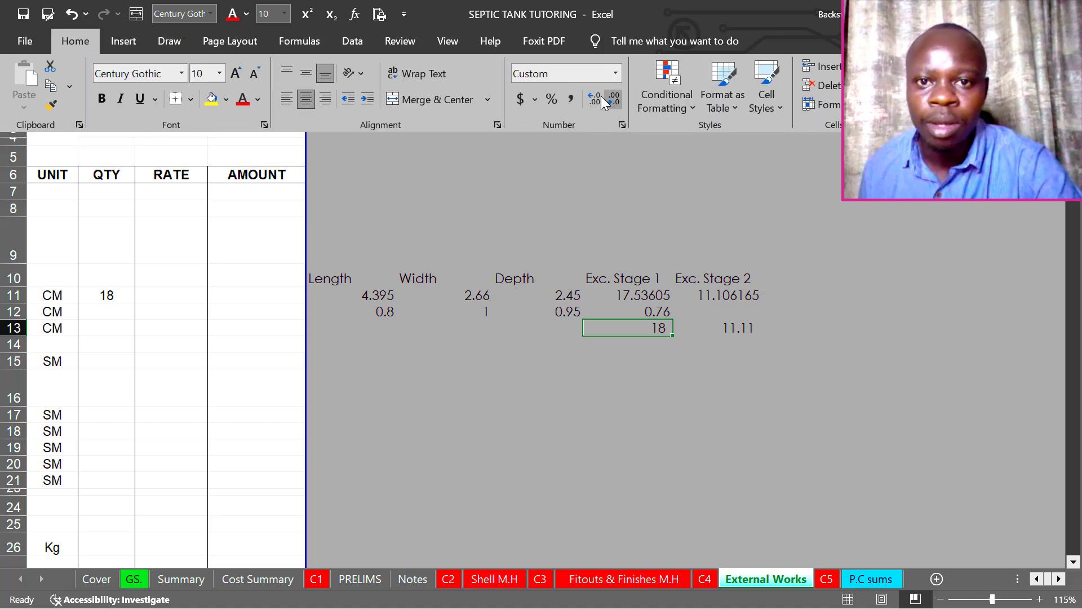
left_click(598, 96)
left_click(643, 344)
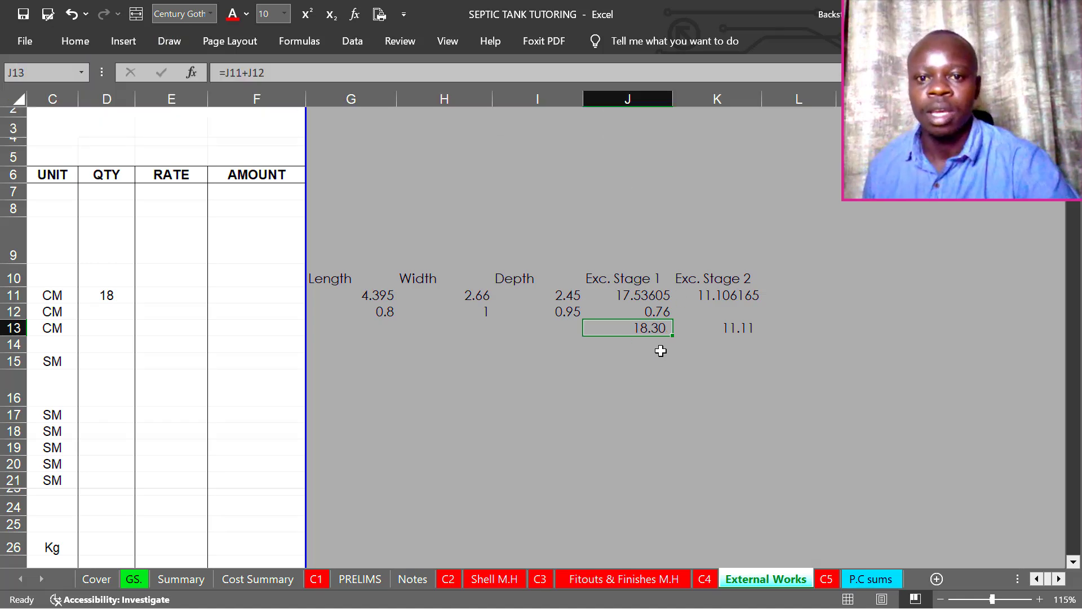
left_click(652, 327)
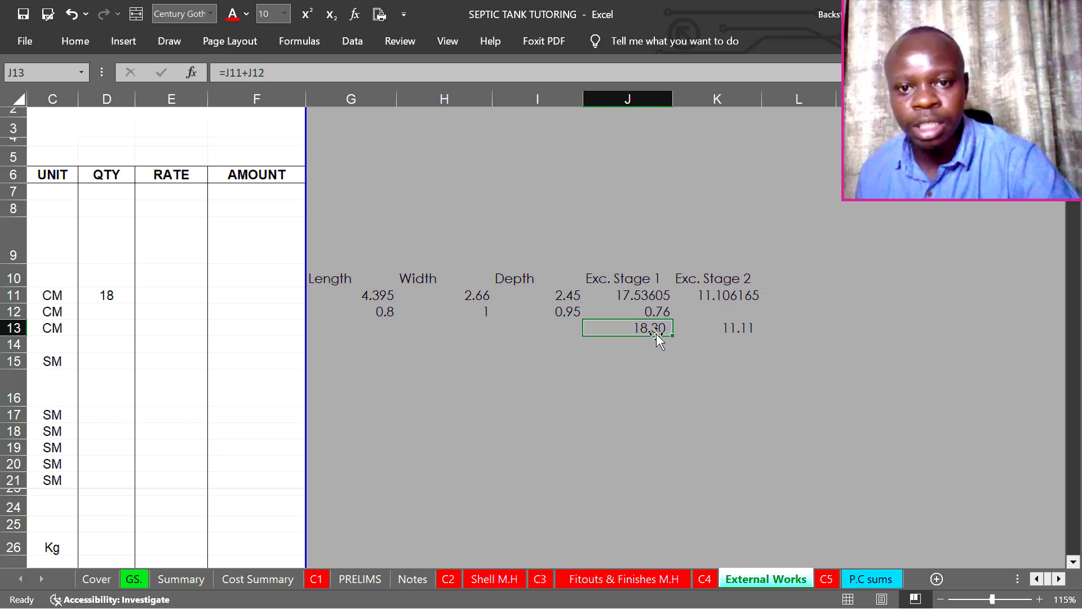
left_click(719, 328)
Set the QTY of item 001 to 19 and item 002 to 12
key("Left")
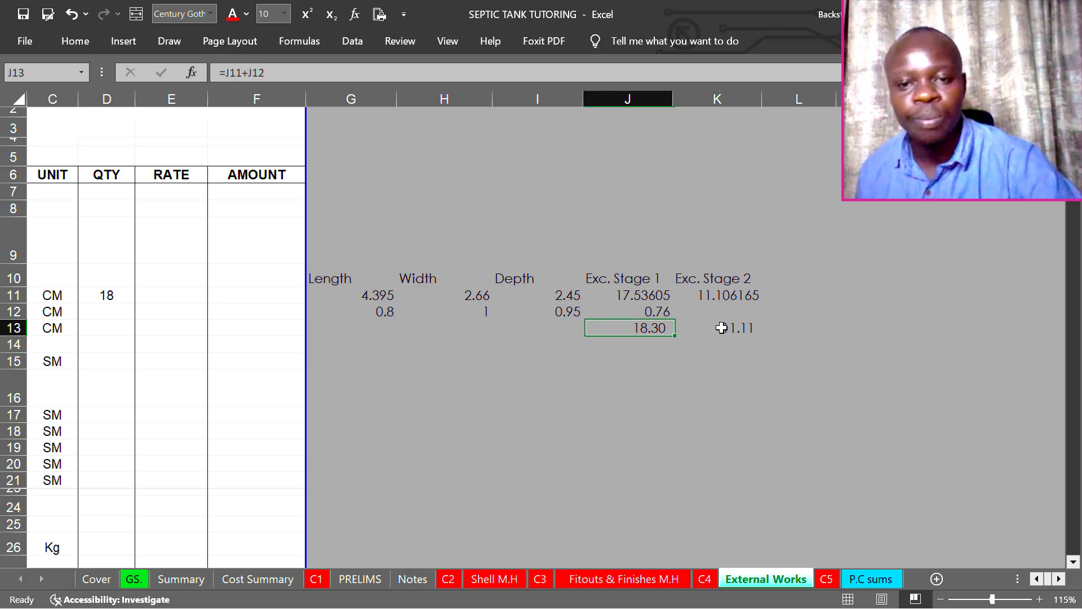
key("Left")
key("Left")
key("Left")
key("Left")
key("Left")
key("Left")
left_click(123, 294)
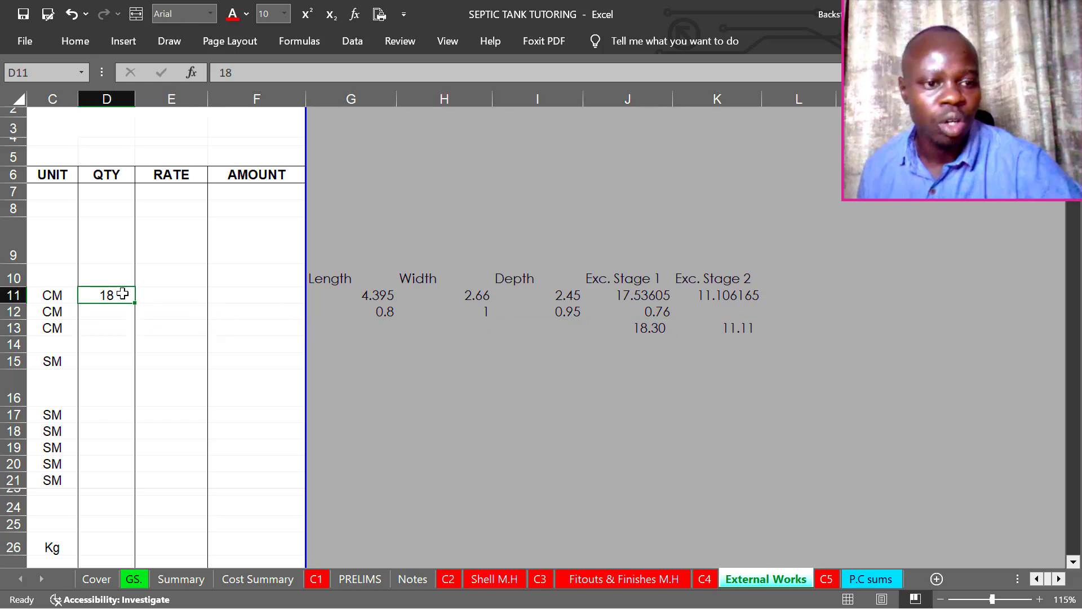
type("19")
key("Return")
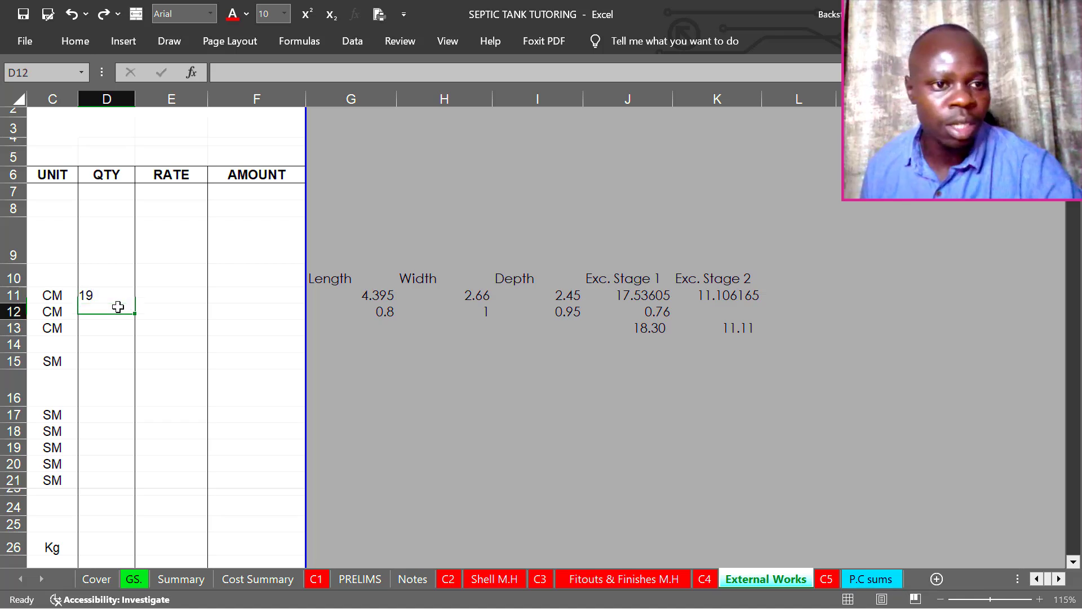
type("12")
key("ctrl+Return")
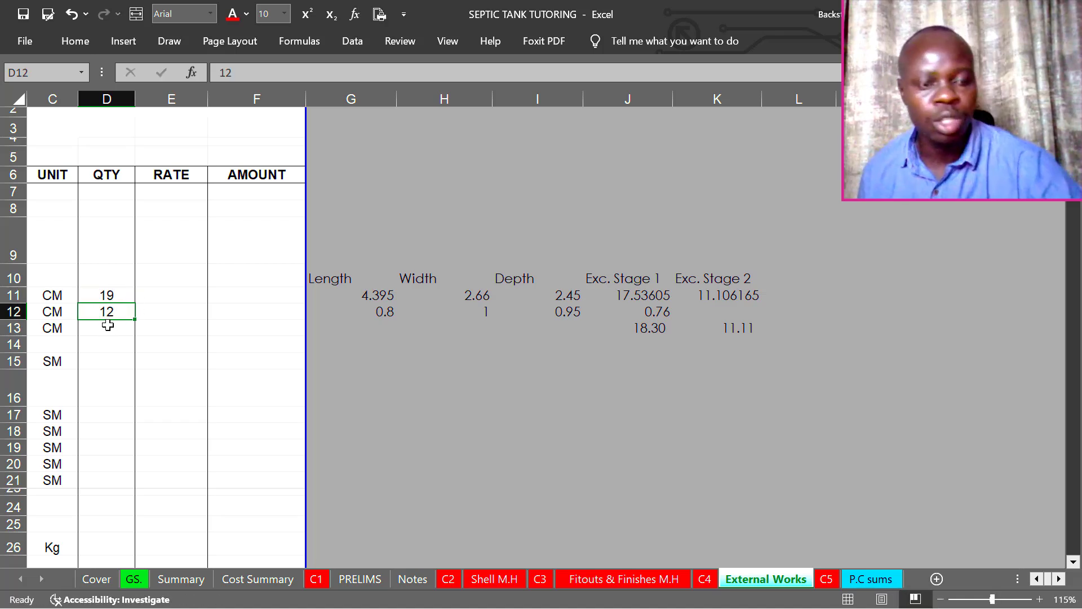
left_click(115, 328)
key("Left")
key("Left")
key("Left")
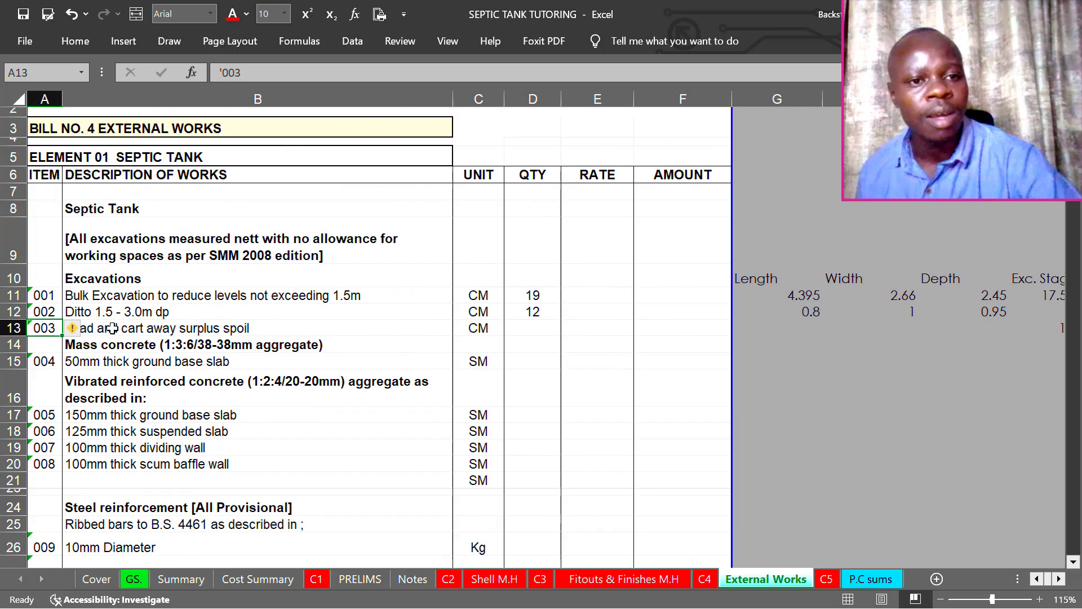
left_click(149, 296)
left_click(179, 313)
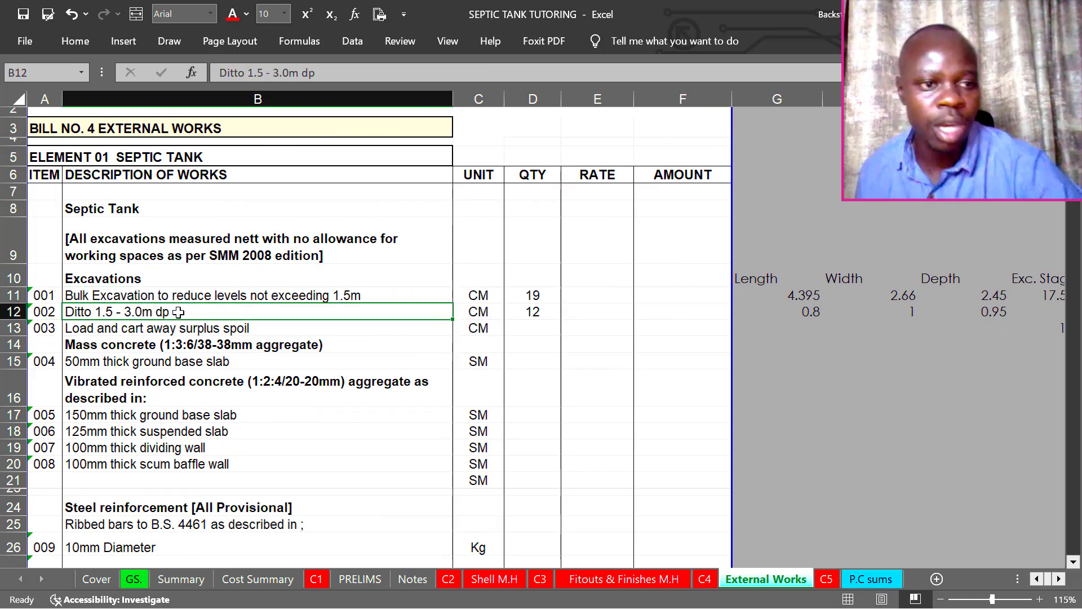
left_click(215, 296)
left_click(207, 328)
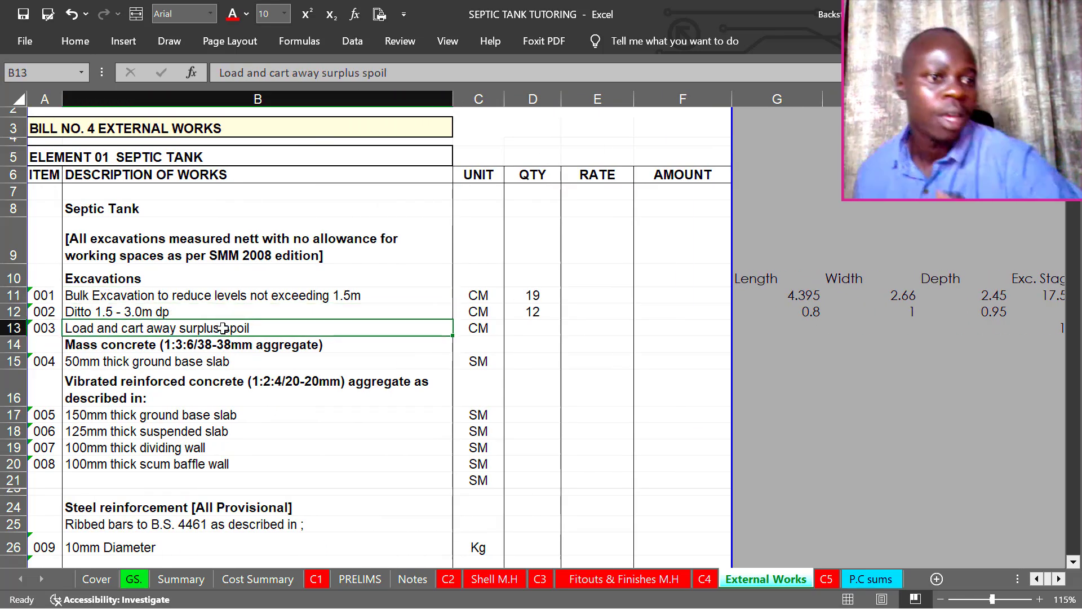
left_click(171, 299)
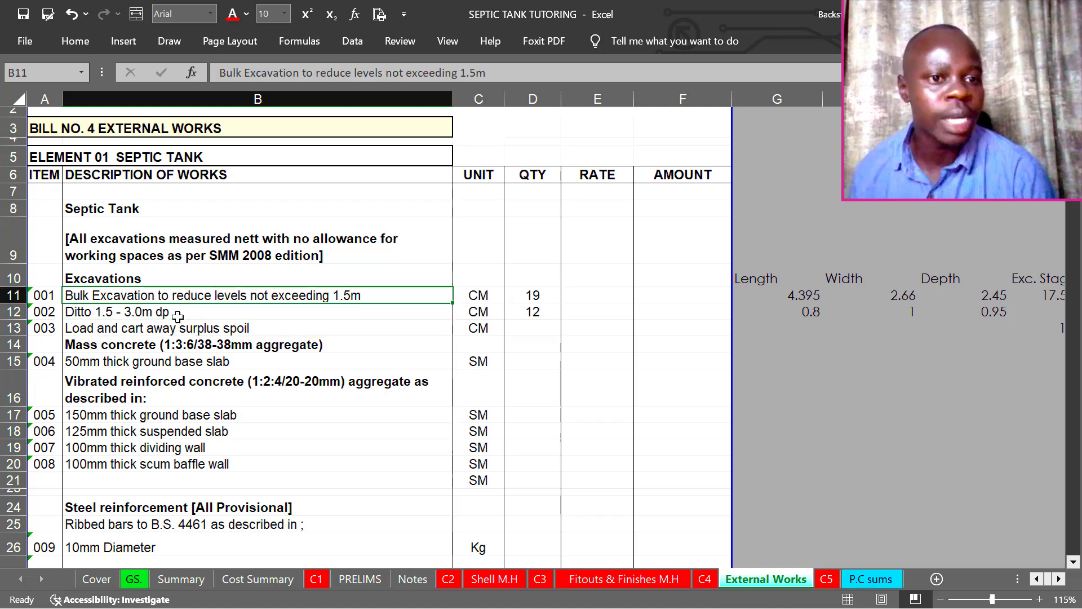
left_click(186, 328)
left_click(250, 313)
left_click(252, 327)
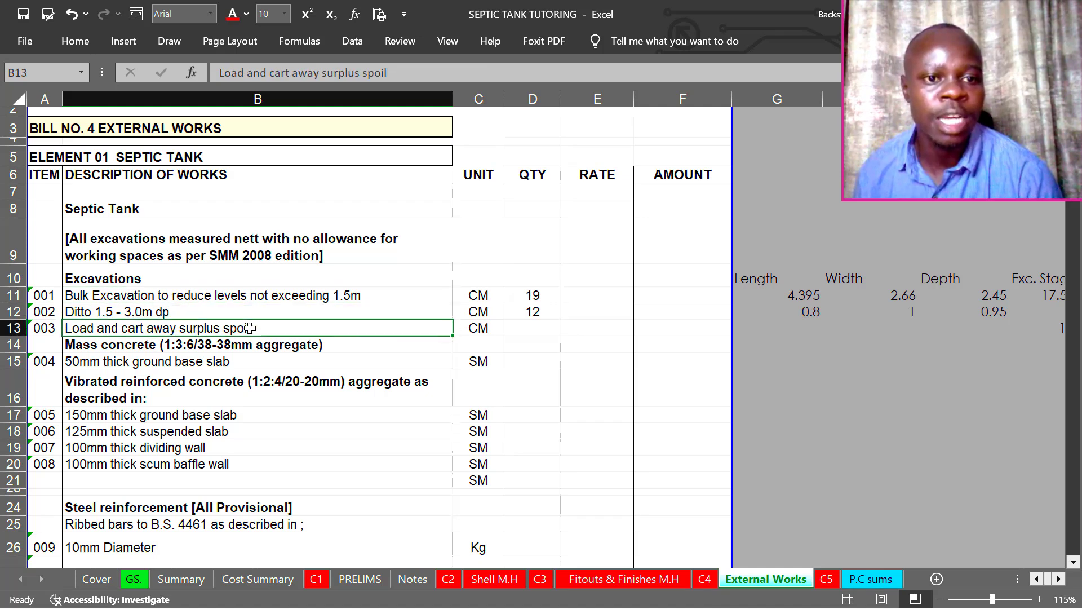
left_click(204, 295)
left_click(196, 313)
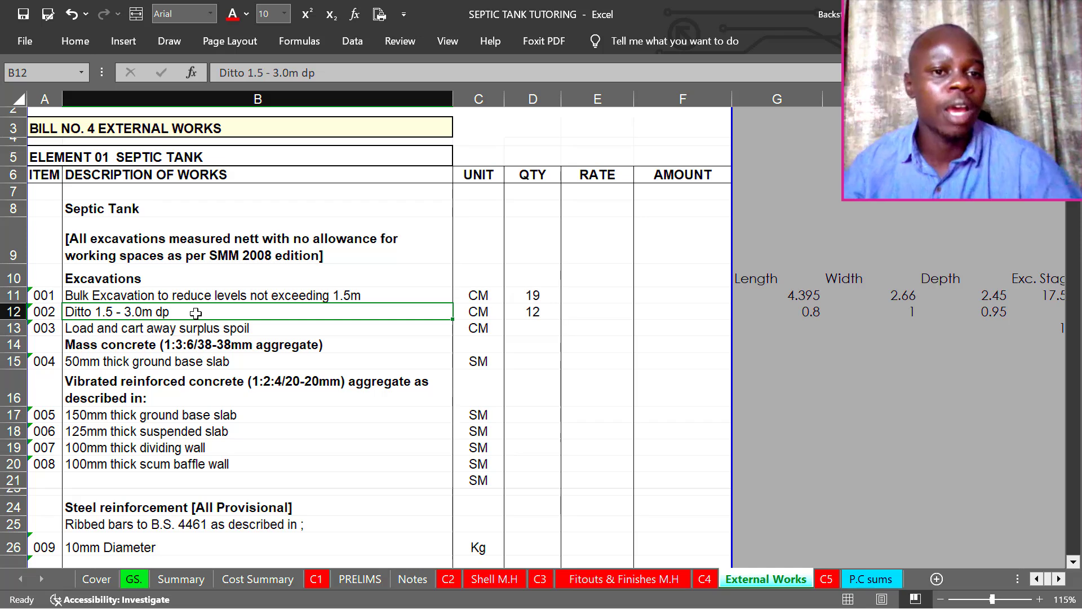
left_click(236, 329)
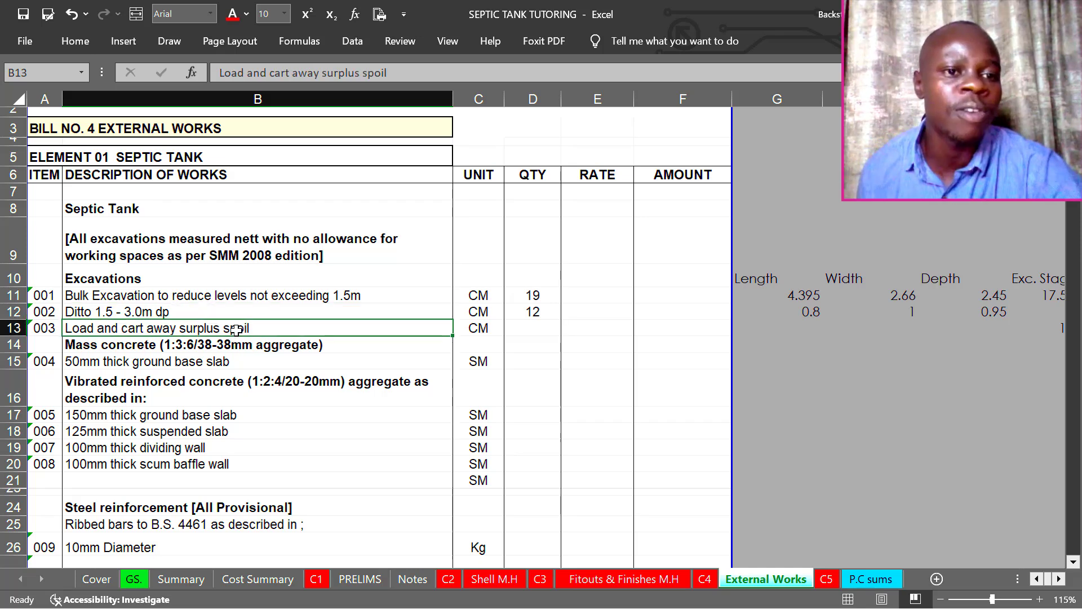
left_click(263, 296)
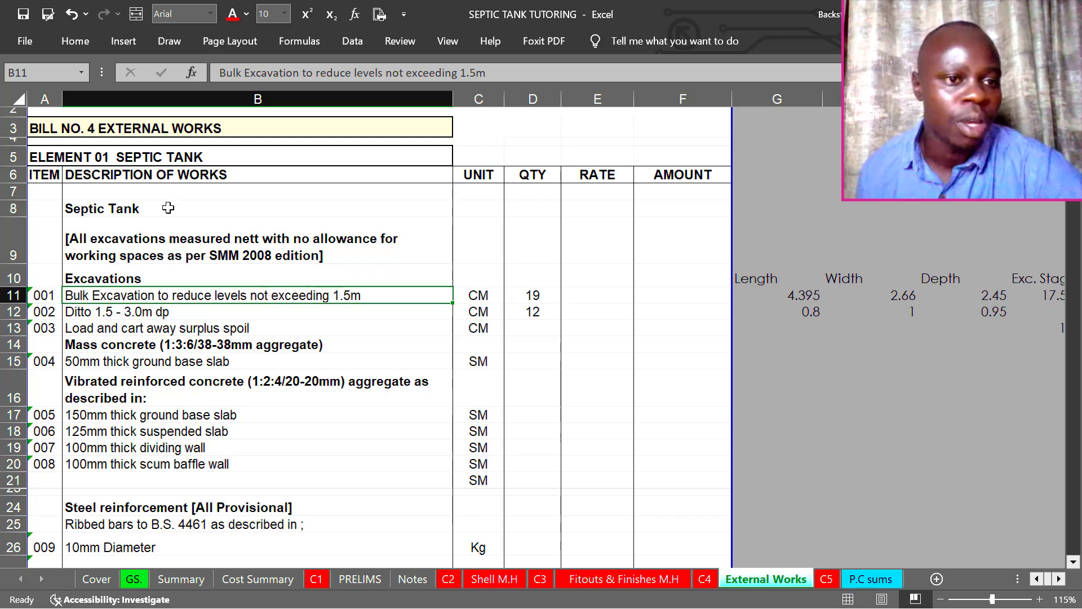
left_click(145, 243)
left_click(176, 296)
left_click(160, 314)
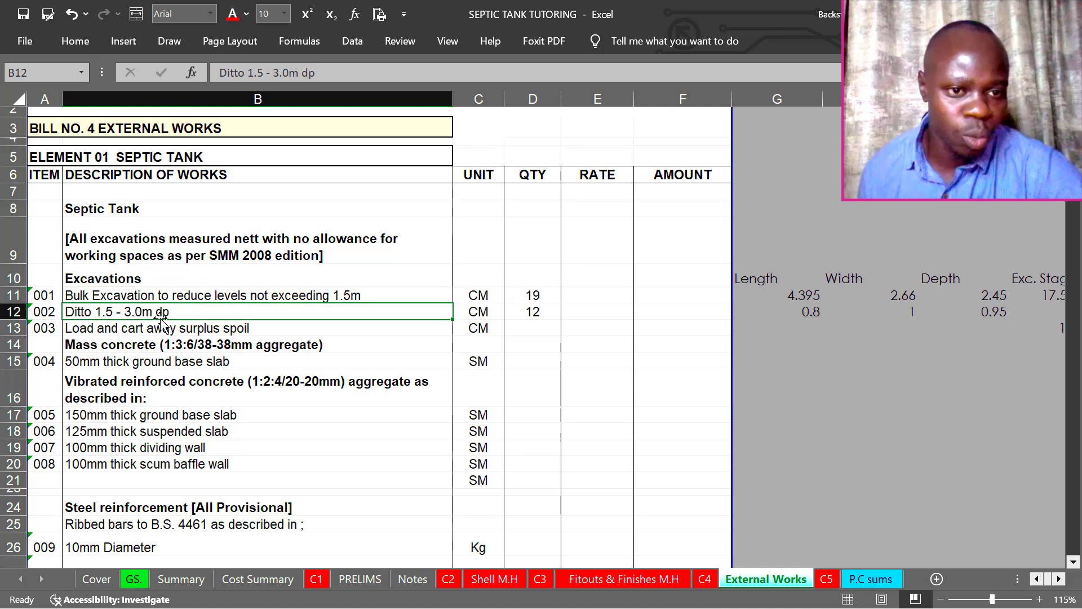
left_click(162, 326)
left_click(228, 313)
left_click(225, 329)
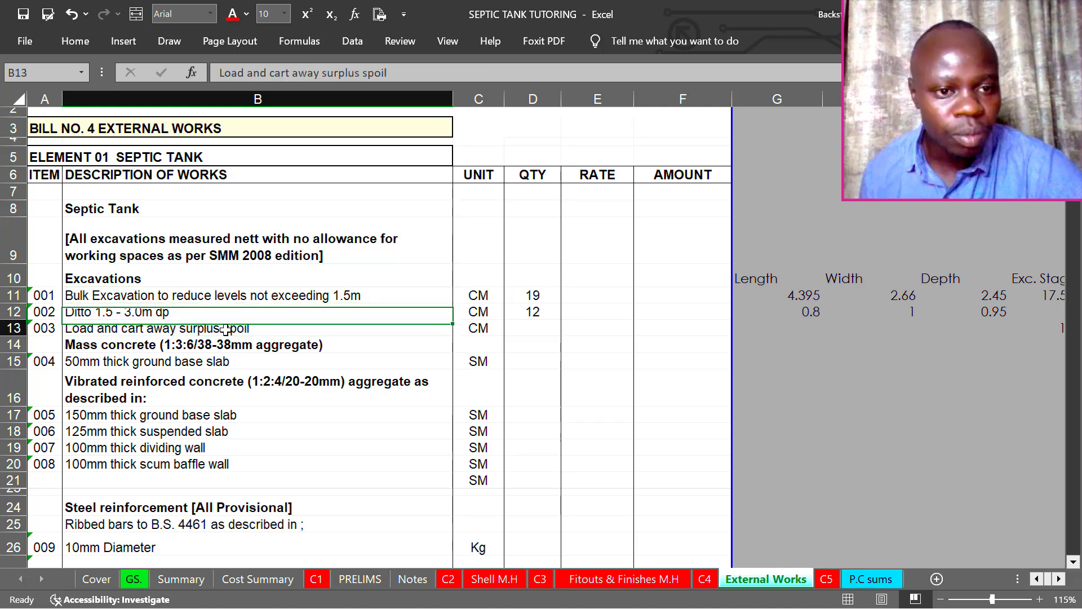
left_click(268, 315)
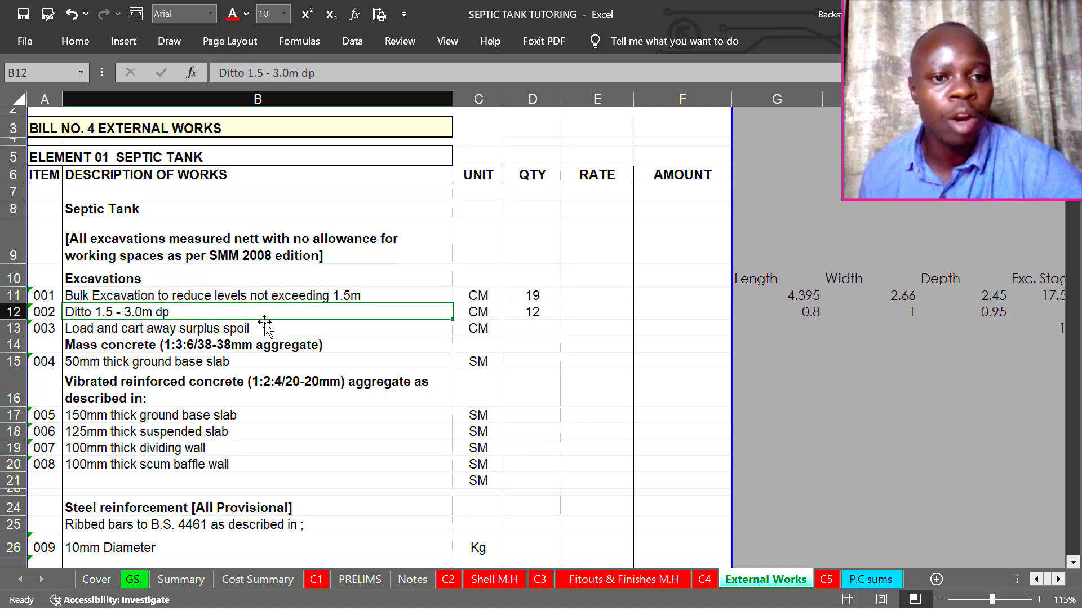
left_click(265, 329)
left_click(488, 326)
Enter =D11+D12 in D13 so the surplus spoil item 003 quantity is 31
left_click(530, 328)
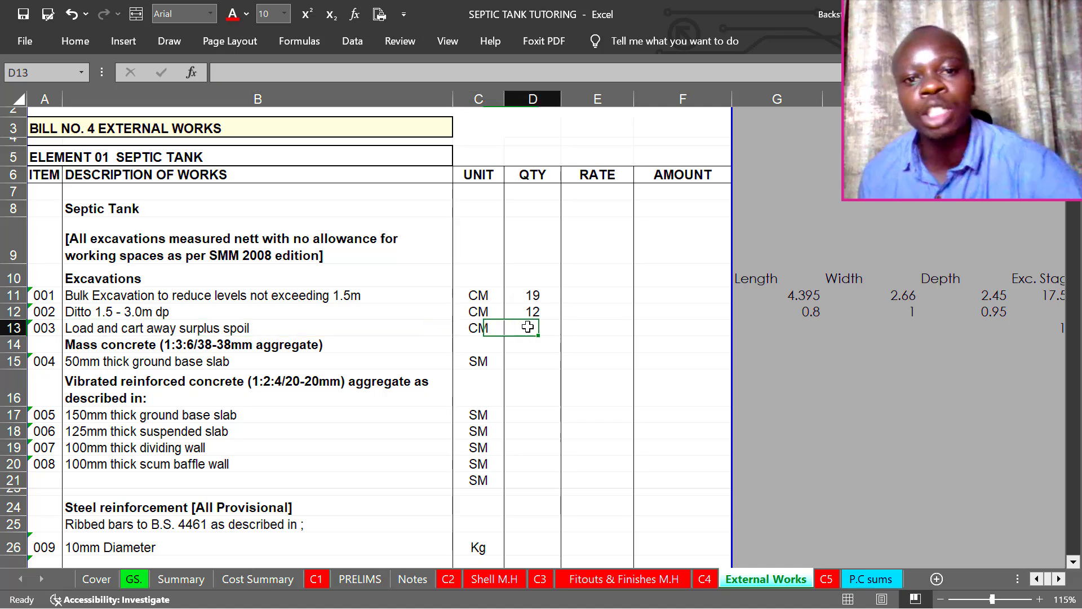
type("=")
left_click(534, 296)
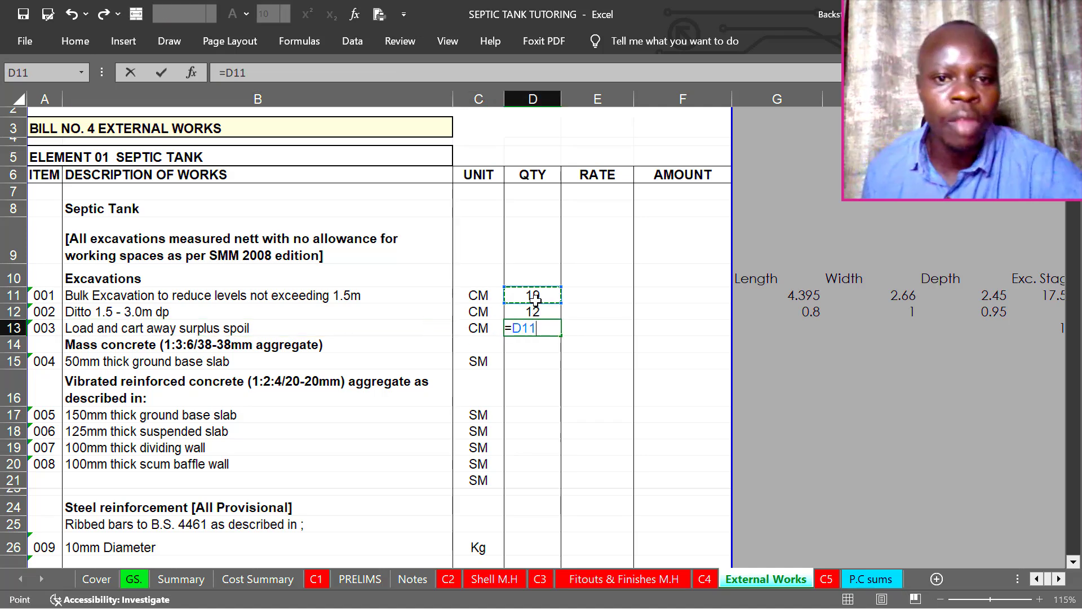
type("+")
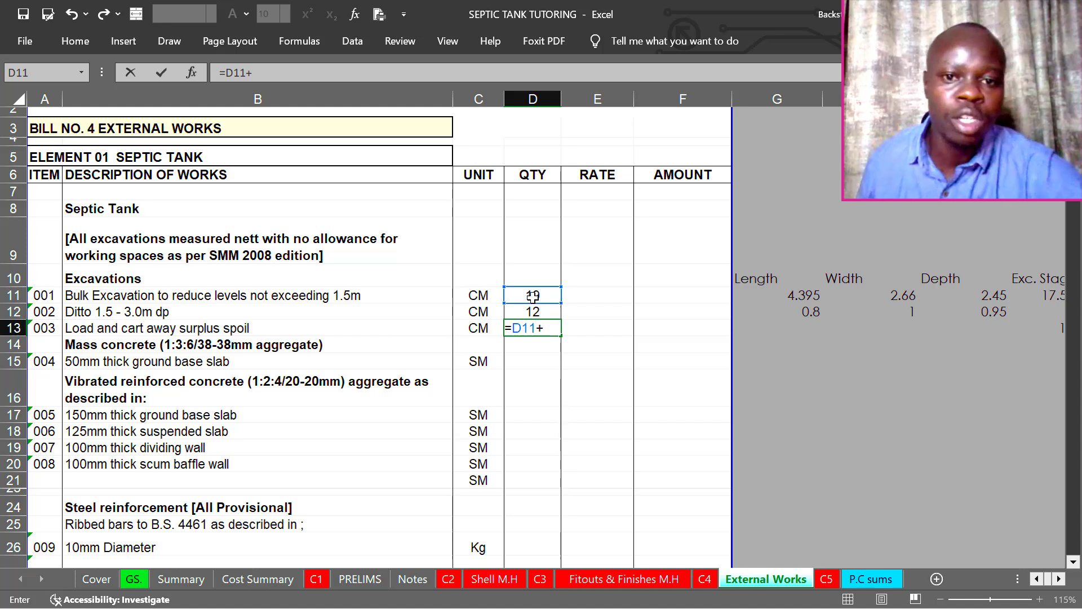
left_click(519, 309)
key("Return")
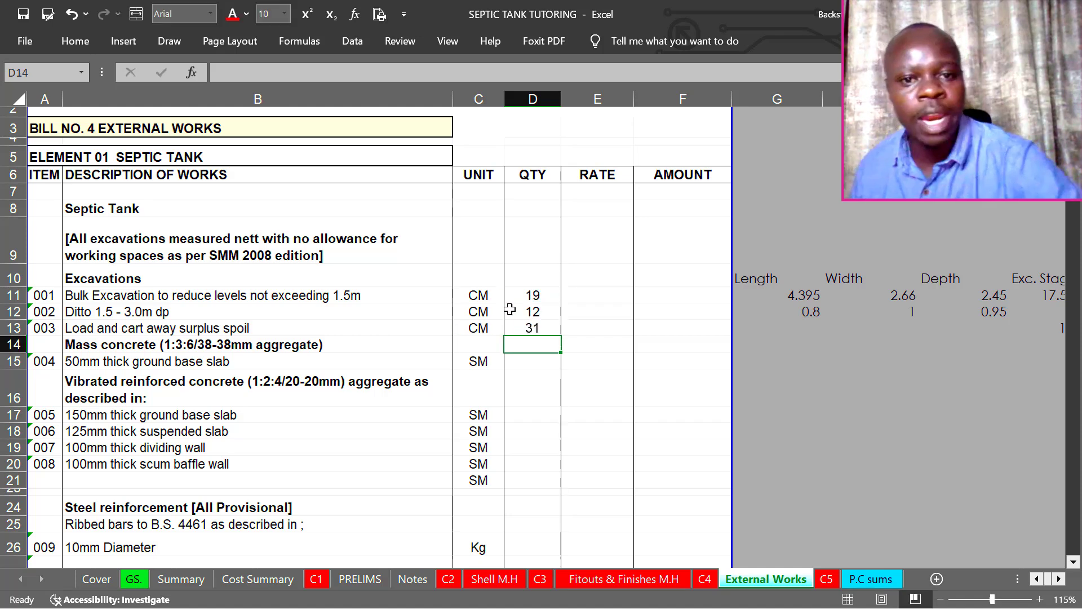